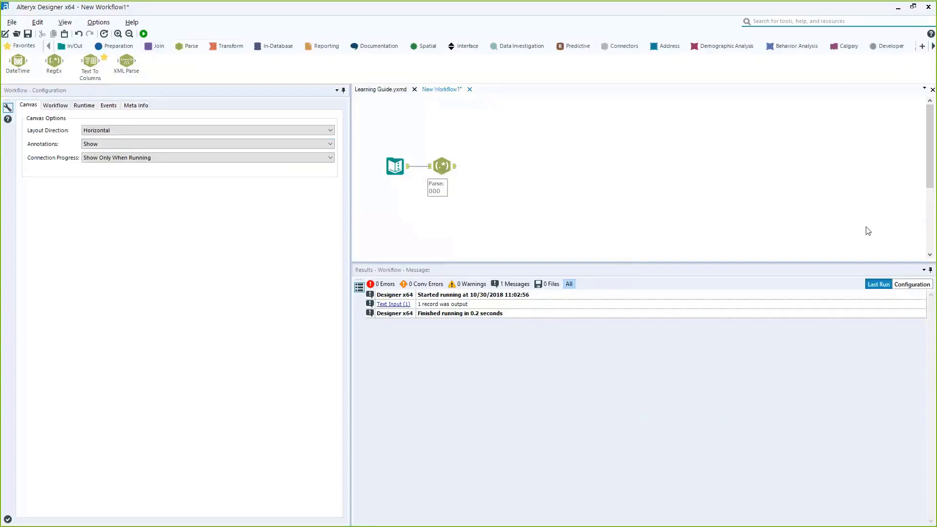
- Delete the RegEx tool from the workflow and nudge the remaining Text Input tool slightly on the canvas
left_click(395, 170)
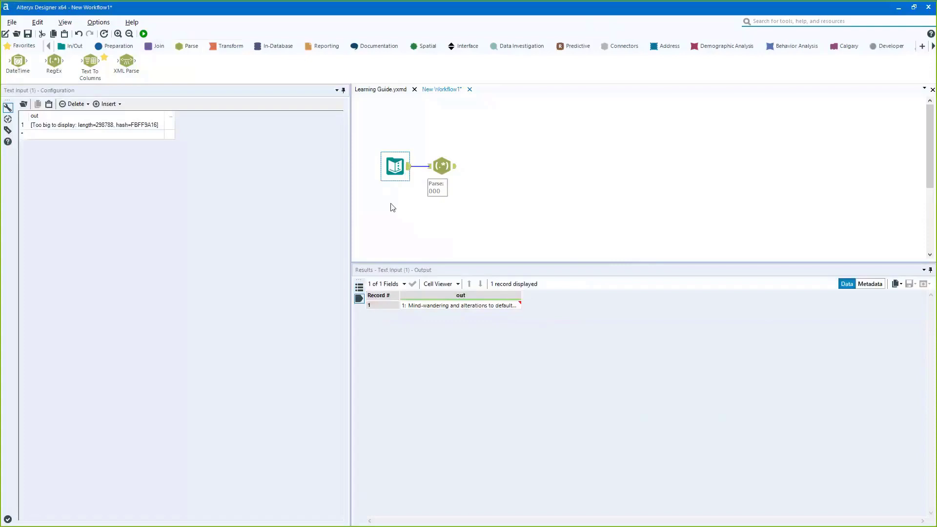
left_click(441, 168)
key("ctrl+r")
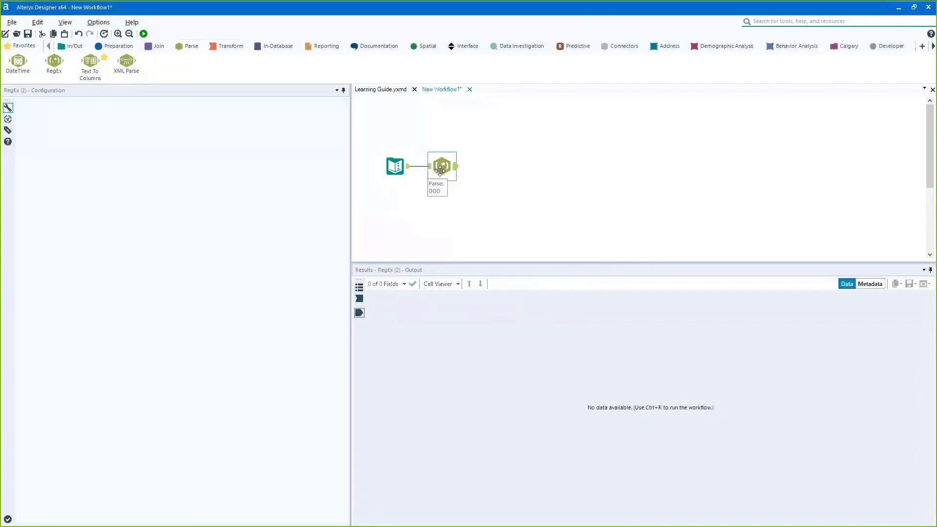
key("Delete")
left_click(384, 176)
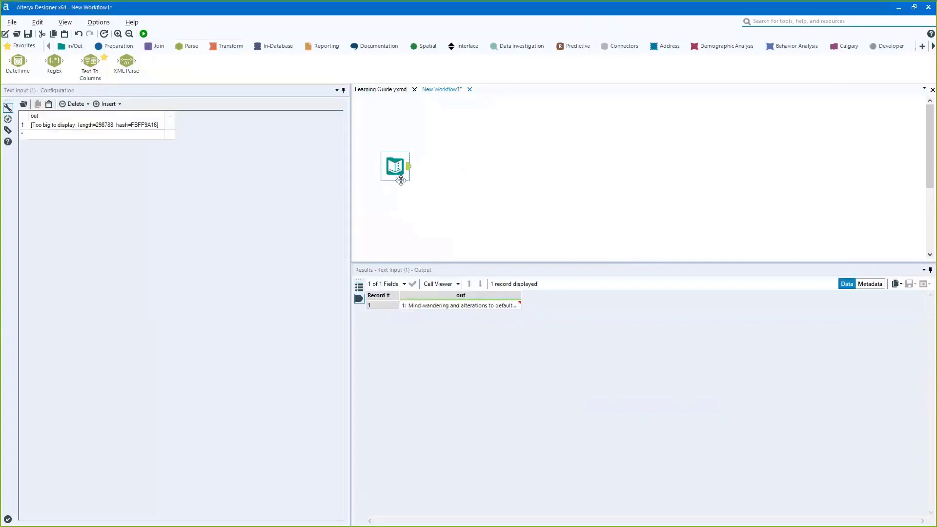
left_click_drag(399, 176, 406, 181)
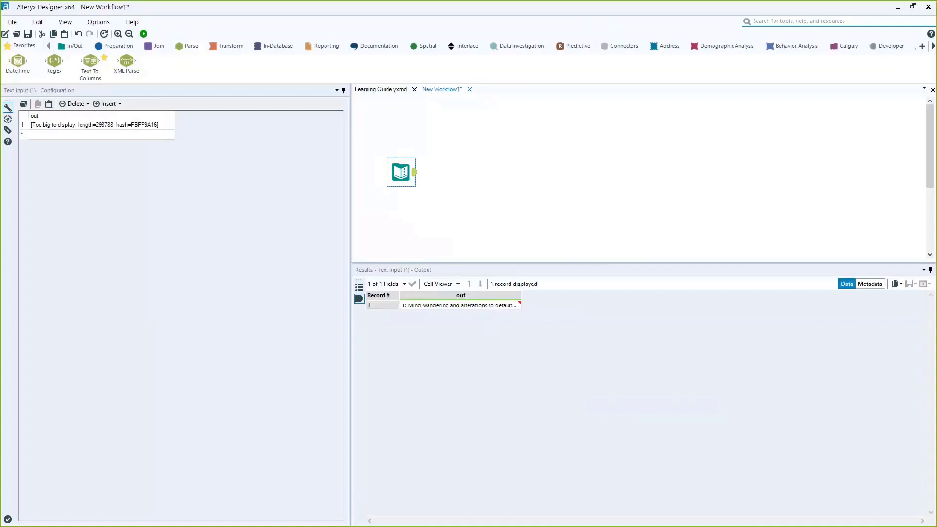
- Examine the Text Input's out value in the cell viewer through to where the text is cut off
left_click(505, 310)
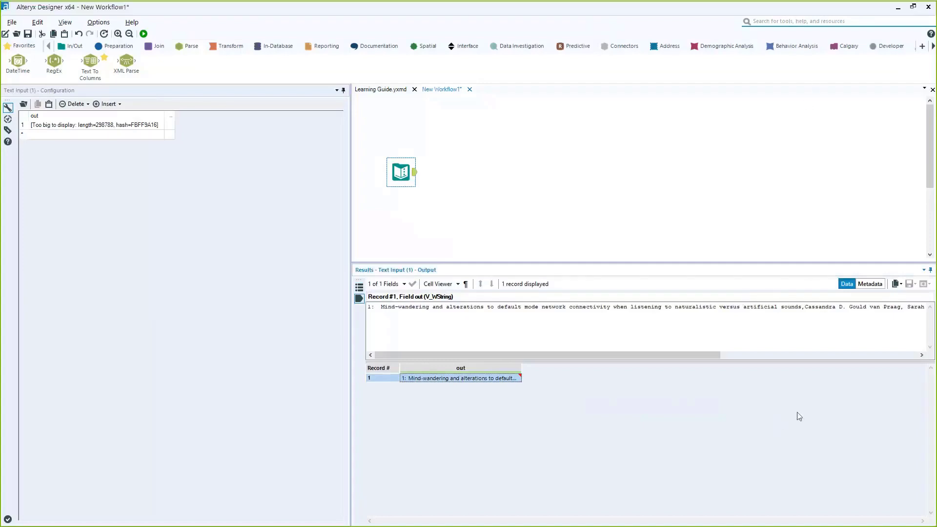
left_click(454, 379)
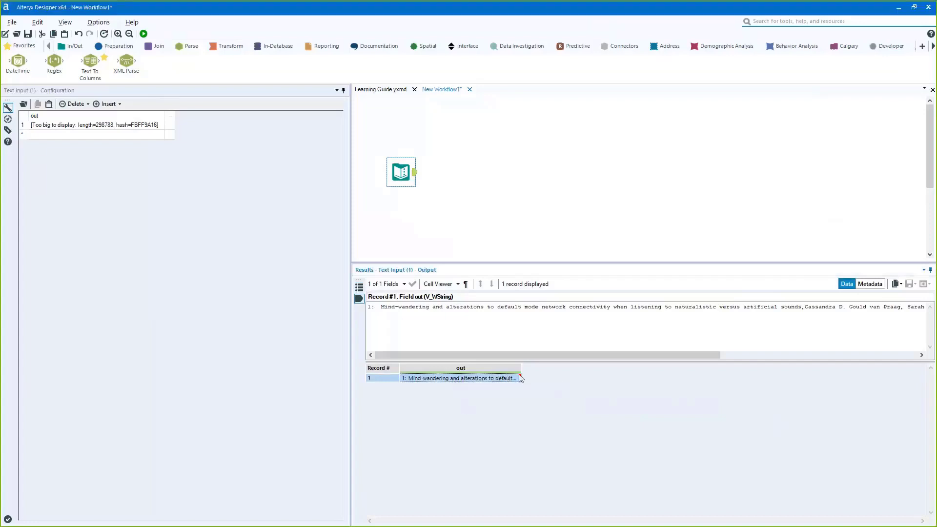
mouse_move(521, 368)
left_mouse_down()
mouse_move(669, 374)
mouse_move(529, 374)
left_mouse_up()
left_click(435, 284)
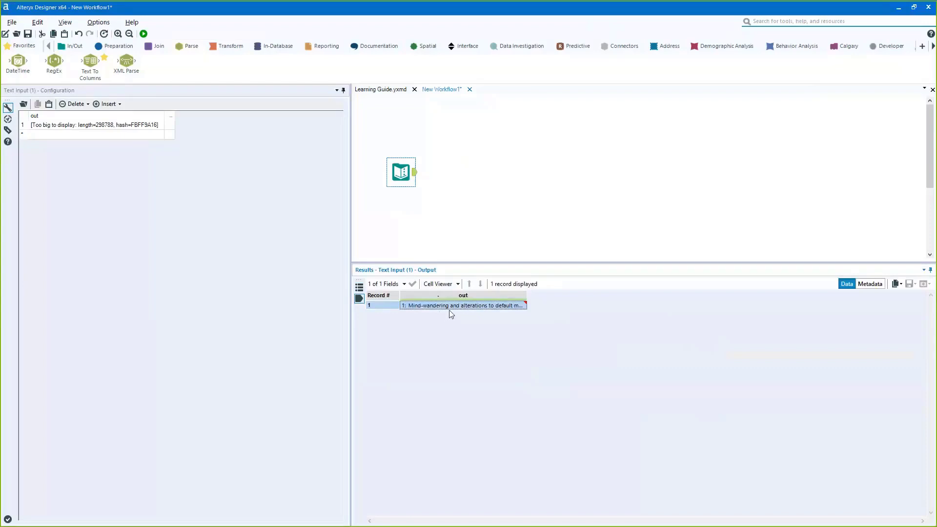
left_click(452, 306)
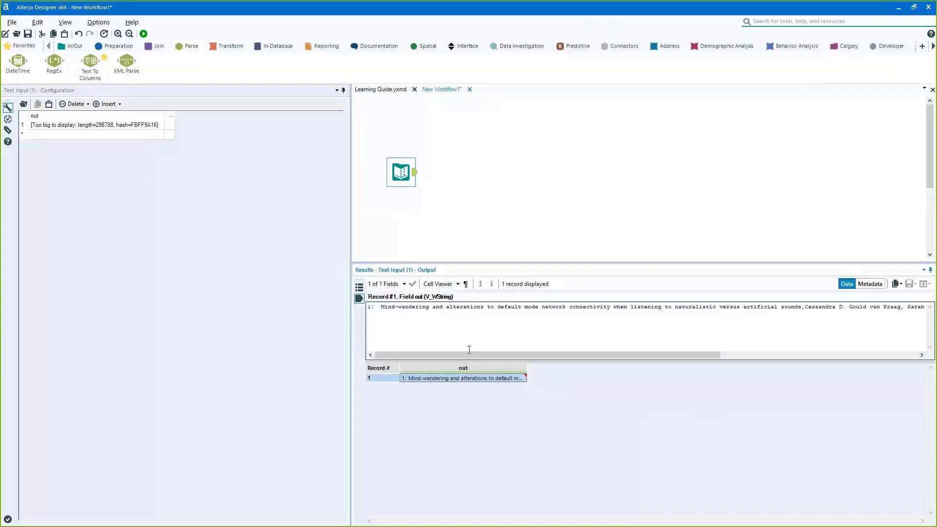
scroll(467, 349, "right", 5)
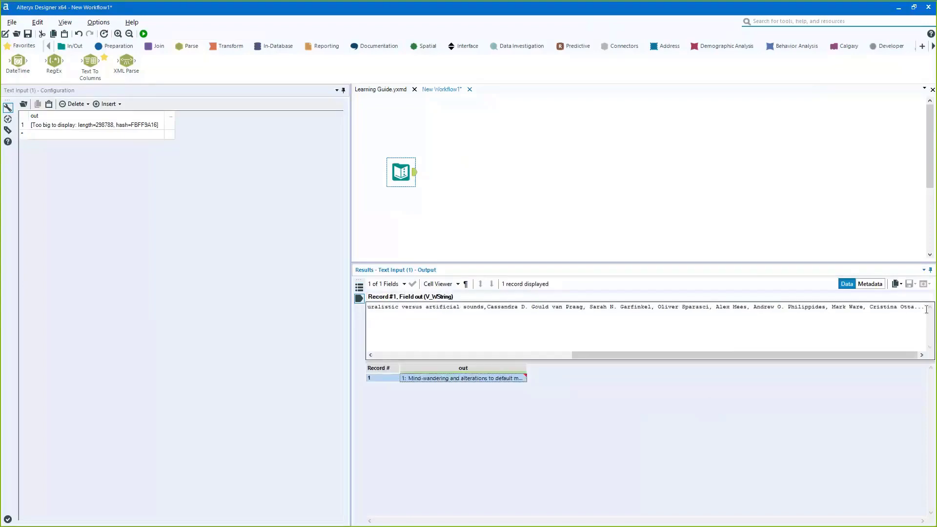
left_click_drag(925, 307, 903, 307)
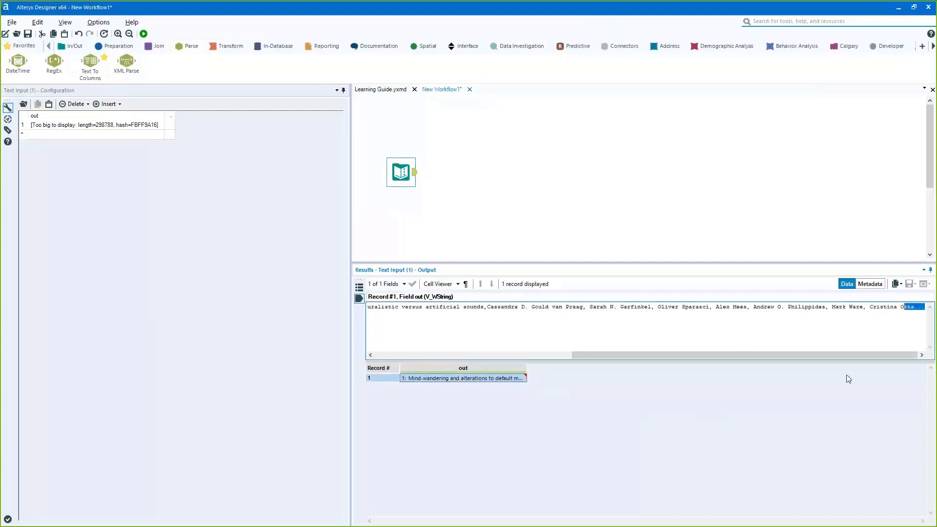
- Connect a Browse tool to the Text Input's output and run the workflow
left_click(405, 173)
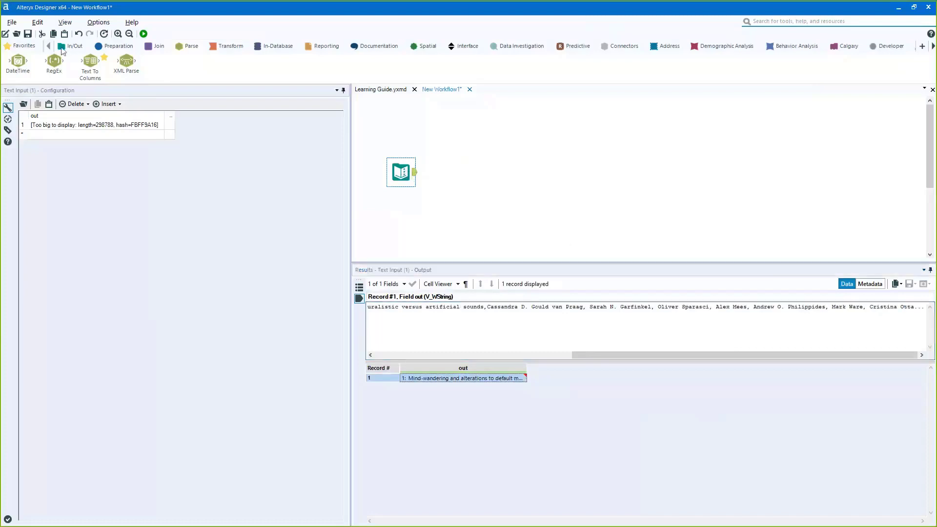
left_click(74, 46)
left_click_drag(19, 61, 441, 171)
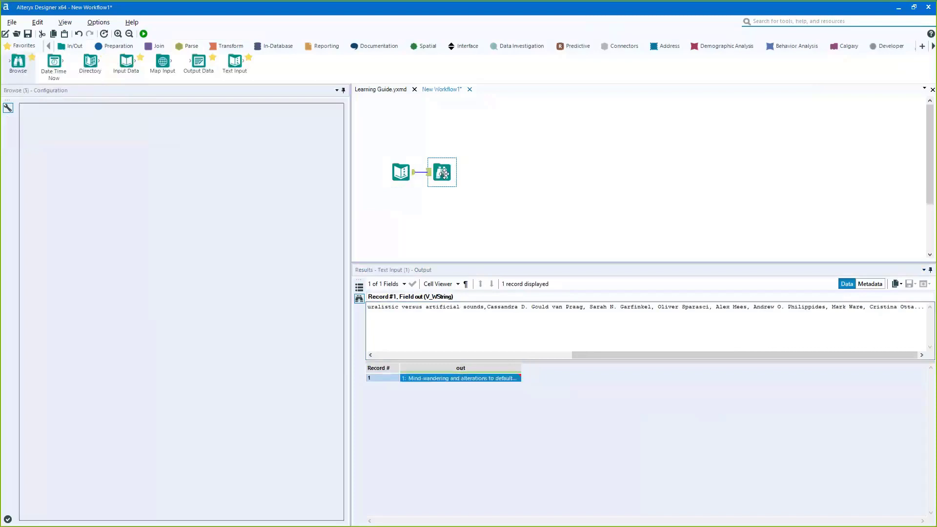
key("ctrl+r")
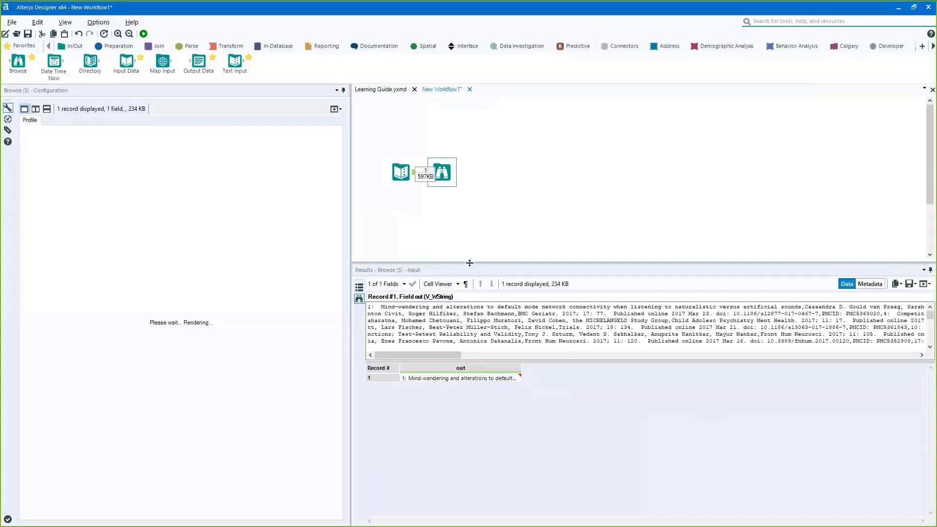
- Turn on whitespace characters for the Browse tool's full text in the cell viewer
left_click_drag(375, 309, 862, 341)
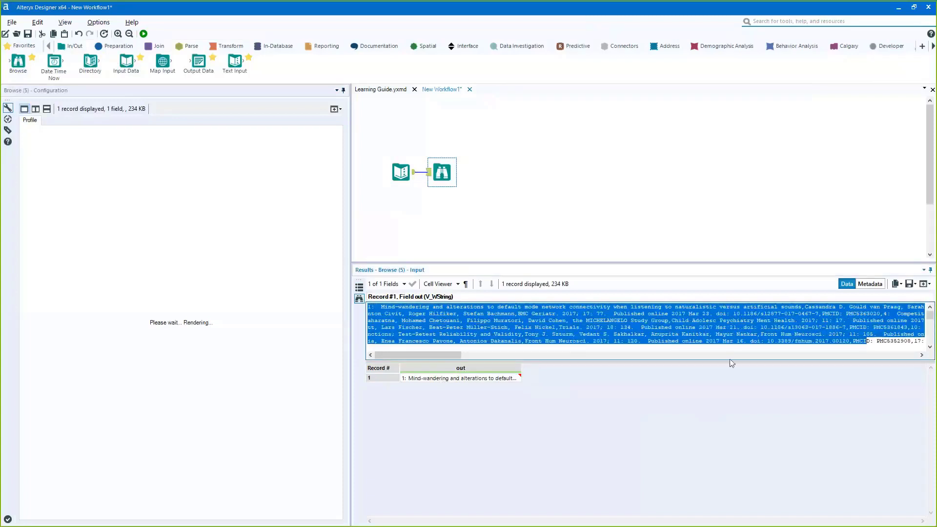
left_click(698, 405)
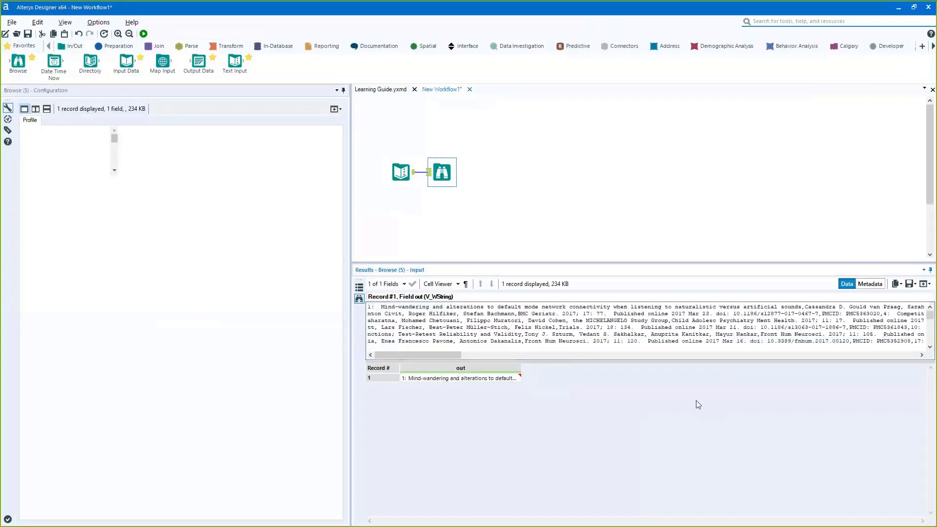
left_click(465, 285)
left_click(429, 327)
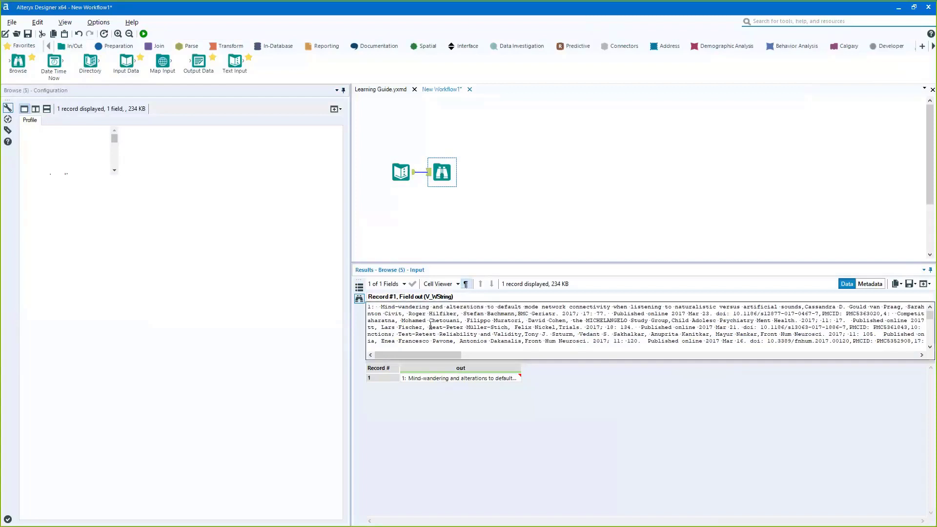
- Examine the space markers between record numbers, titles, author names and publication details in the cell viewer text
double_click(376, 306)
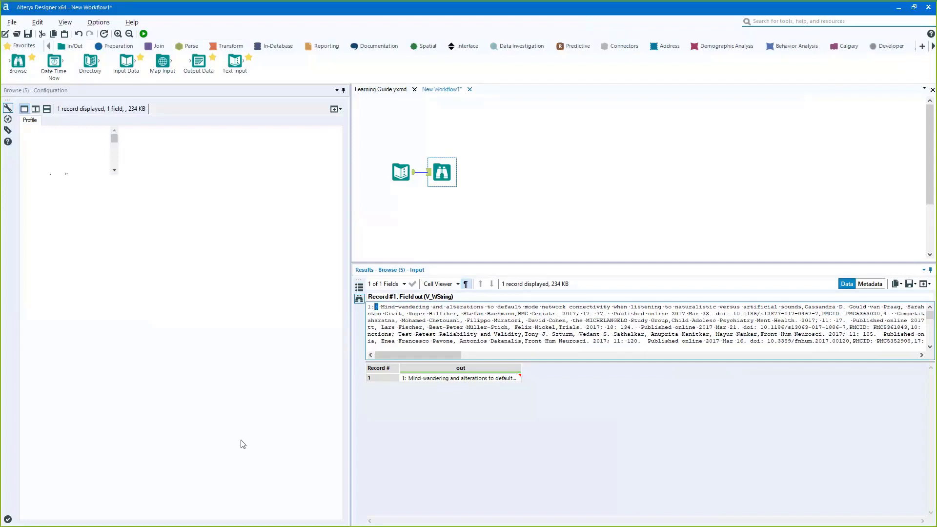
left_click(377, 307)
double_click(381, 307)
double_click(464, 321)
double_click(527, 321)
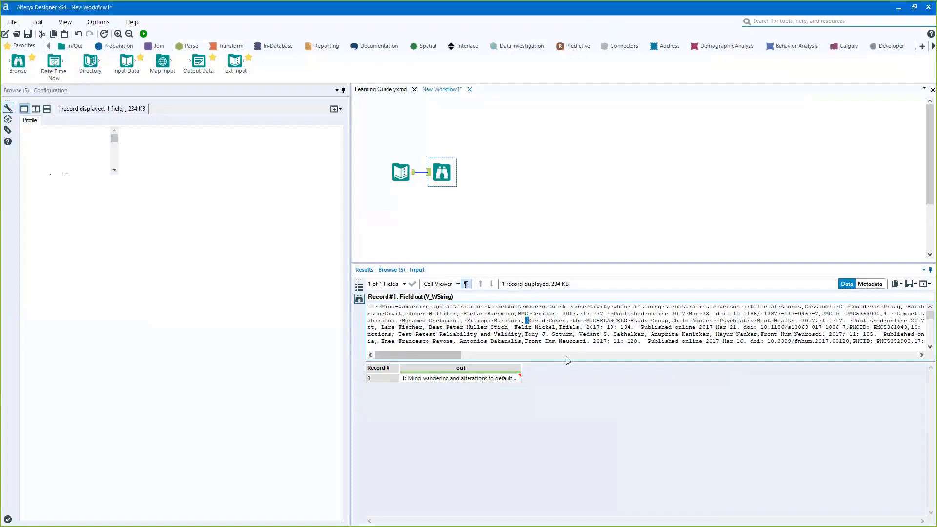
left_click(615, 314)
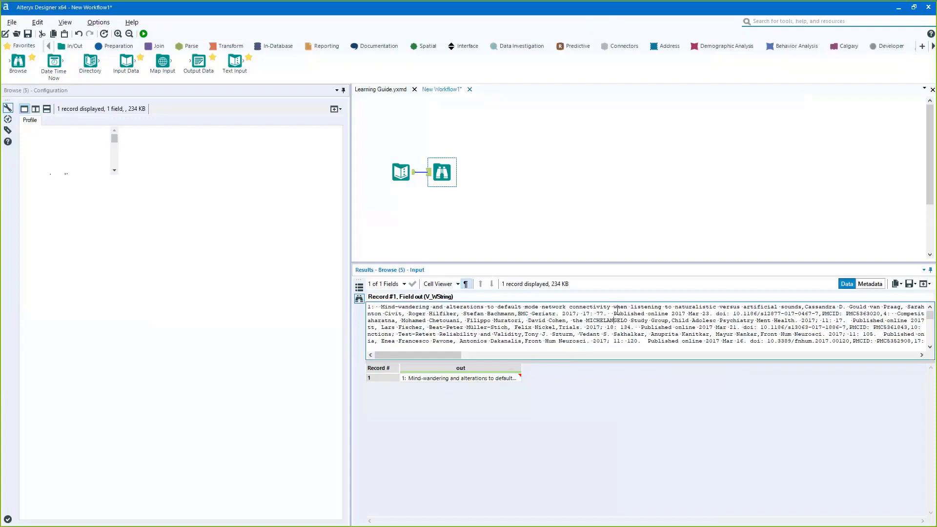
double_click(610, 314)
key("Left")
key("Left")
key("Left")
key("Left")
key("Left")
key("Left")
key("Left")
key("Left")
left_click(612, 306)
- Move the Browse tool below the Text Input's row and copy the selected out cell without headers
left_click_drag(442, 177, 448, 213)
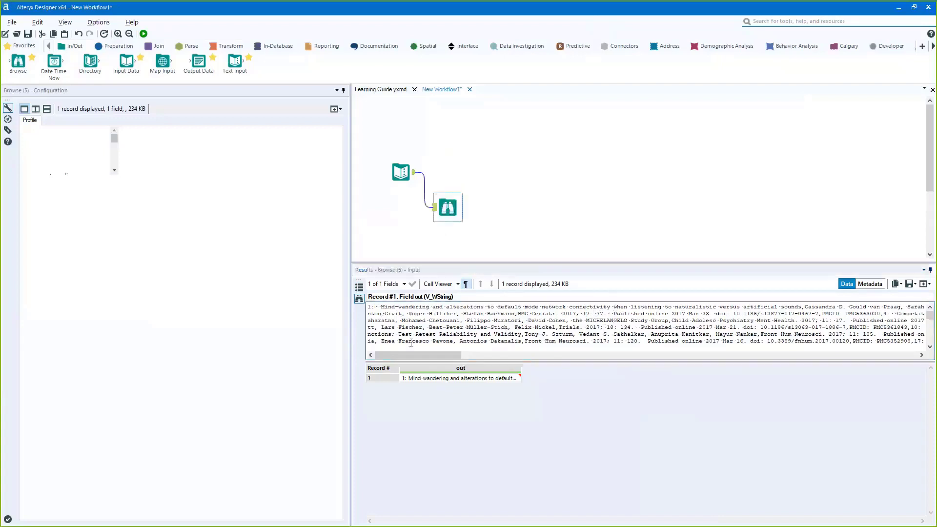
left_click(468, 327)
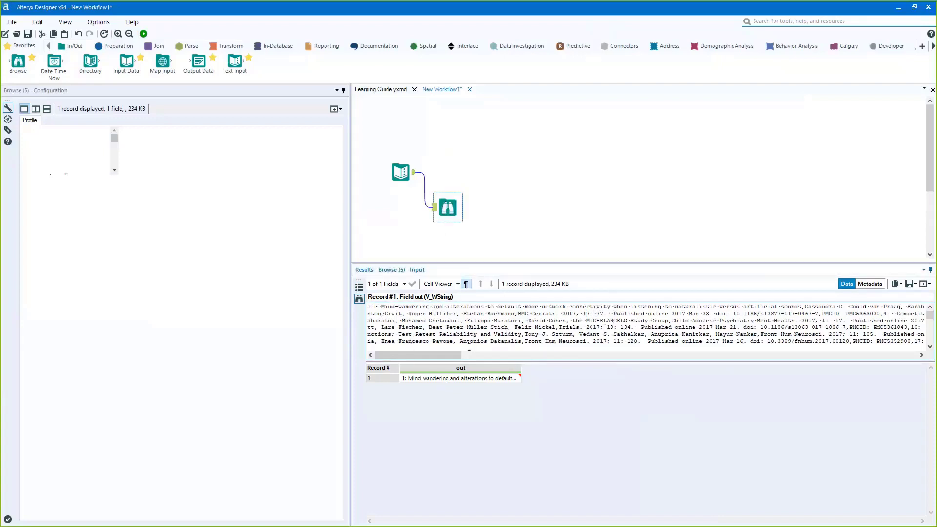
right_click(471, 383)
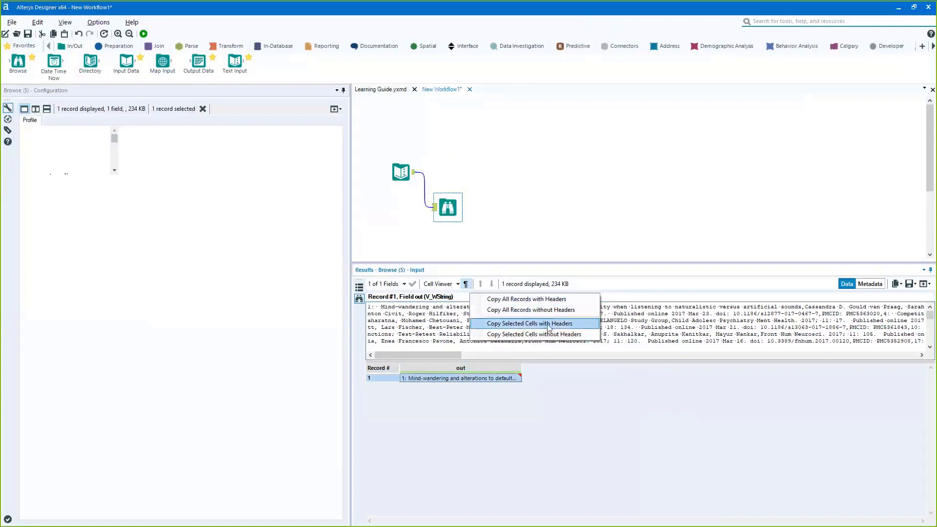
left_click(551, 335)
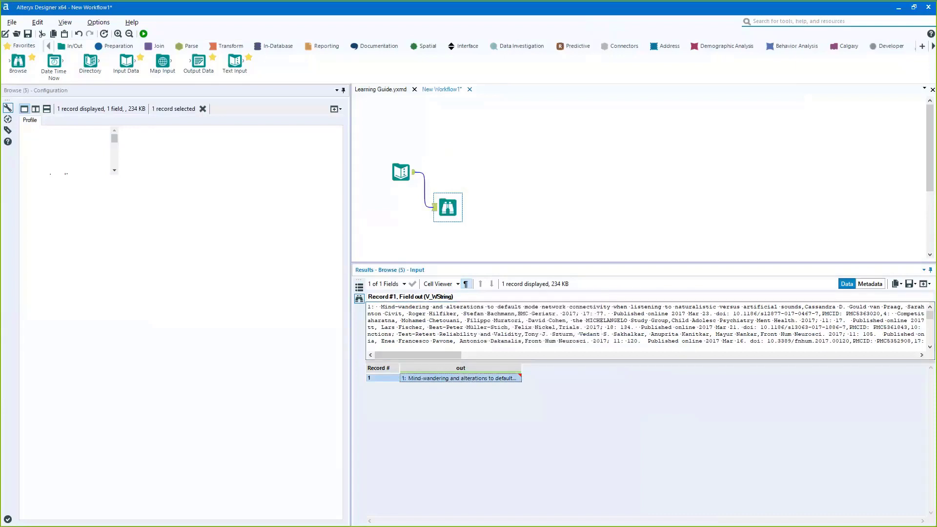
- Switch to the new 4 document in Notepad++ and examine record 1's number, title, authors, publication details and PMCID
key("alt+Tab")
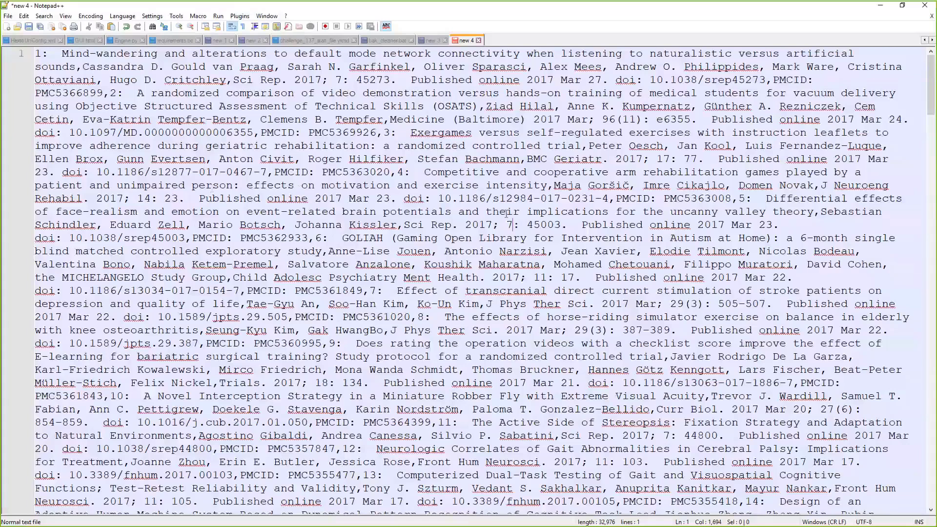
key("Right")
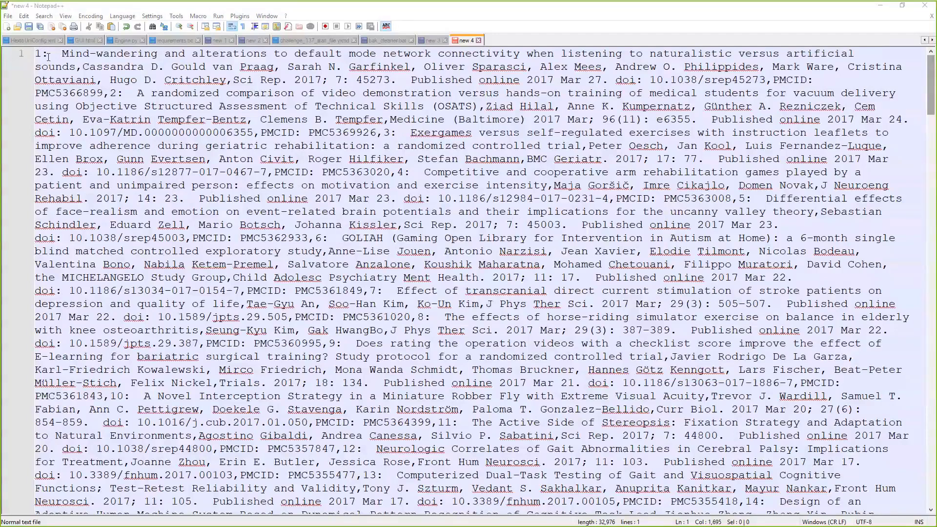
left_click_drag(35, 55, 856, 57)
left_click_drag(82, 67, 630, 79)
left_click(234, 80)
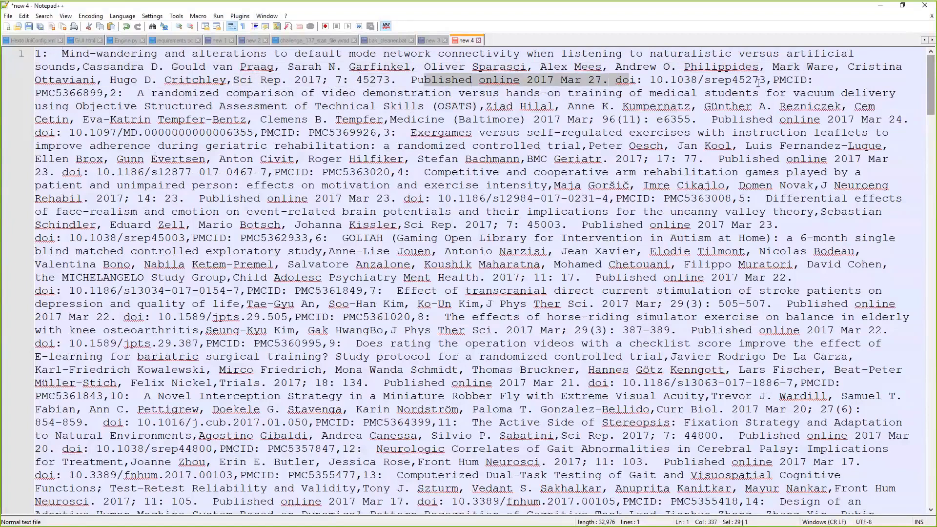
left_click_drag(773, 79, 109, 97)
left_click(109, 96)
key("ctrl+a")
left_click(110, 98, "shift")
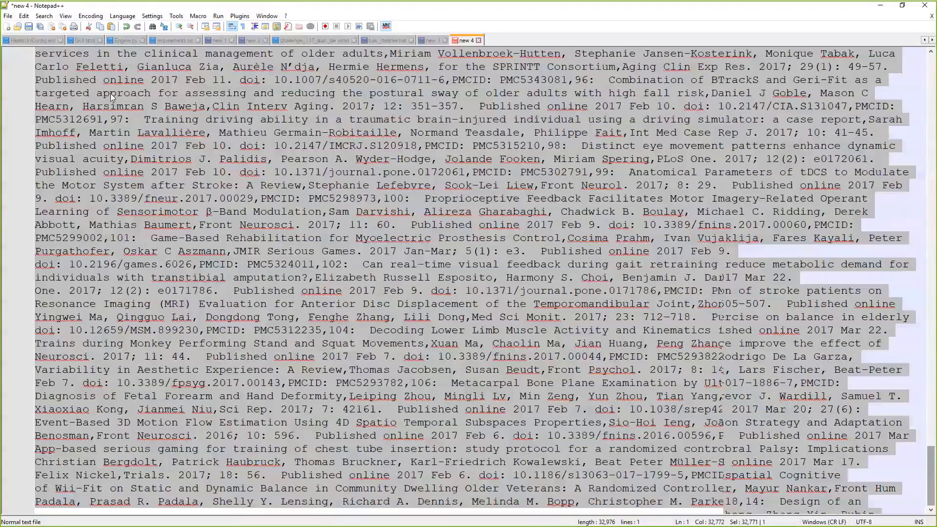
left_click(117, 118)
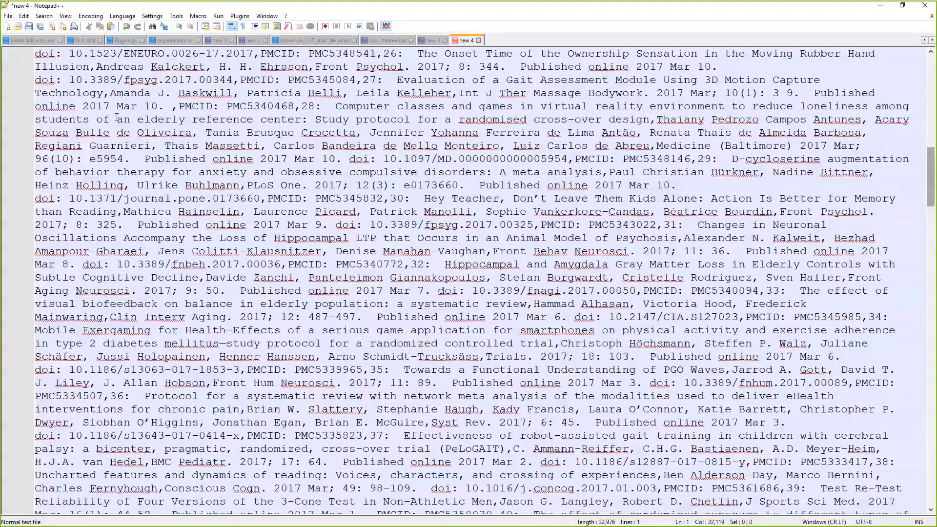
scroll(117, 118, "up", 20)
- Start records 2 and 3 on their own lines, each preceded by a blank line
left_click(113, 93)
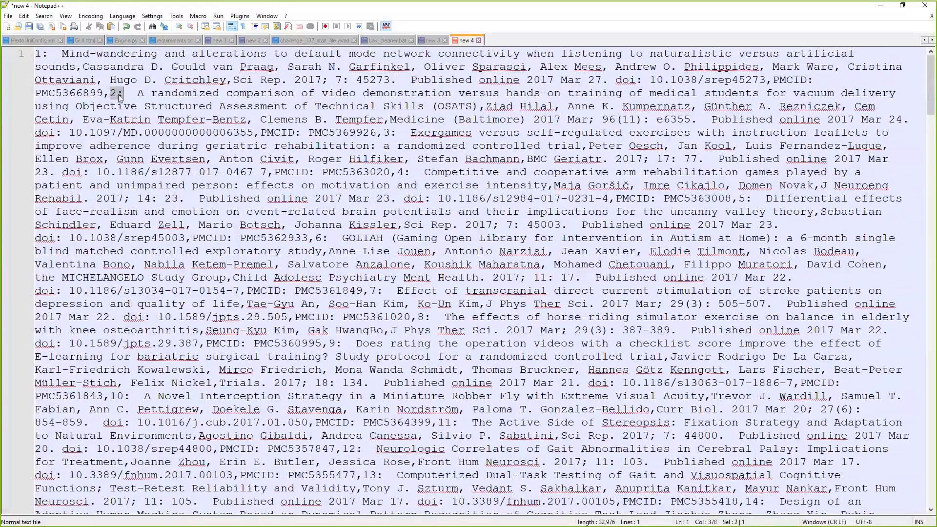
left_click(114, 94)
key("Return")
key("Return")
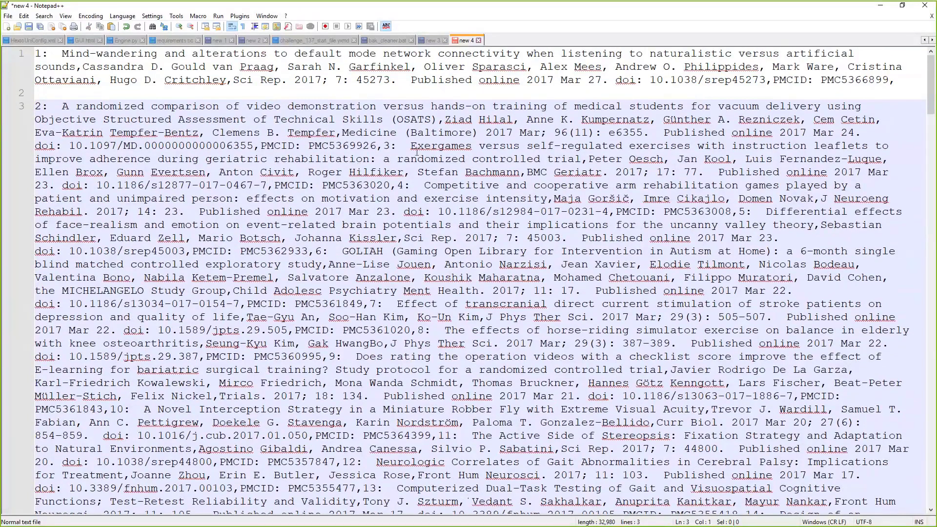
left_click(383, 146)
key("Return")
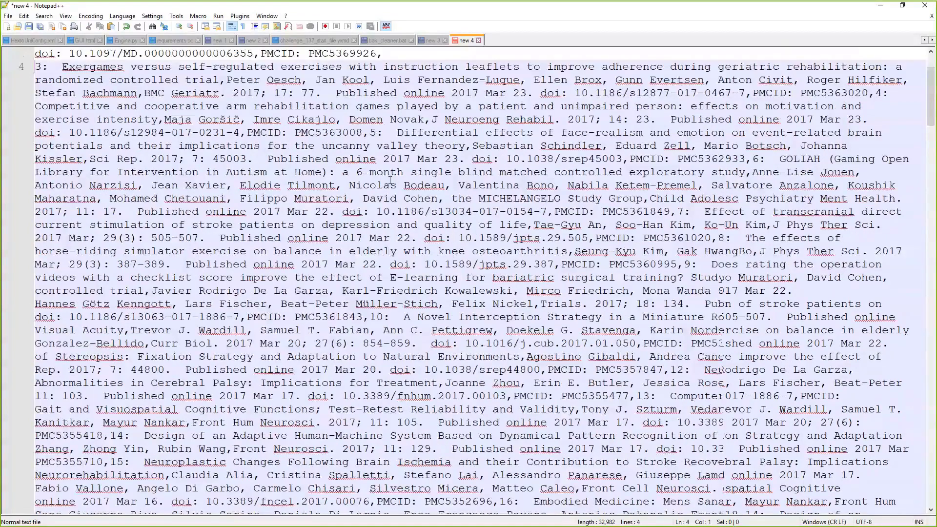
key("Return")
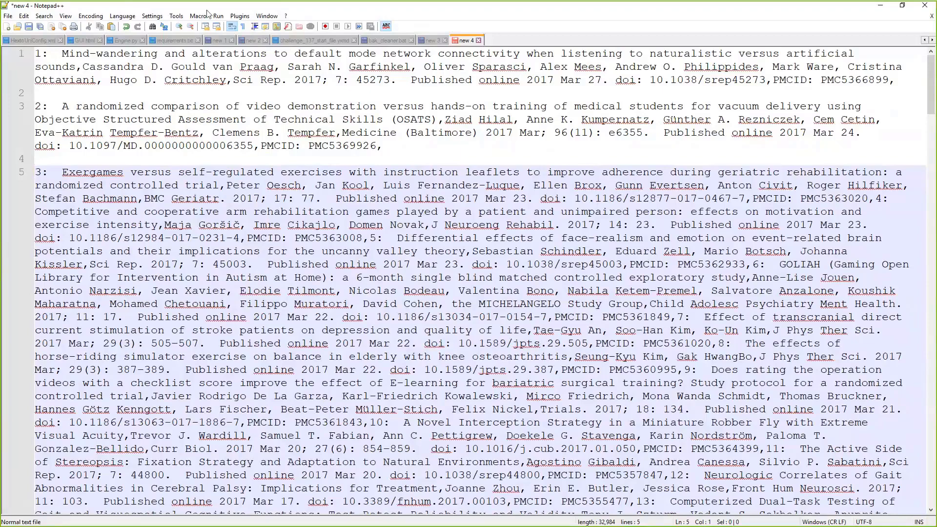
- Examine how record 1 is delimited, from its leading number and colon to the PMCID digits and trailing comma
left_click_drag(46, 58, 35, 54)
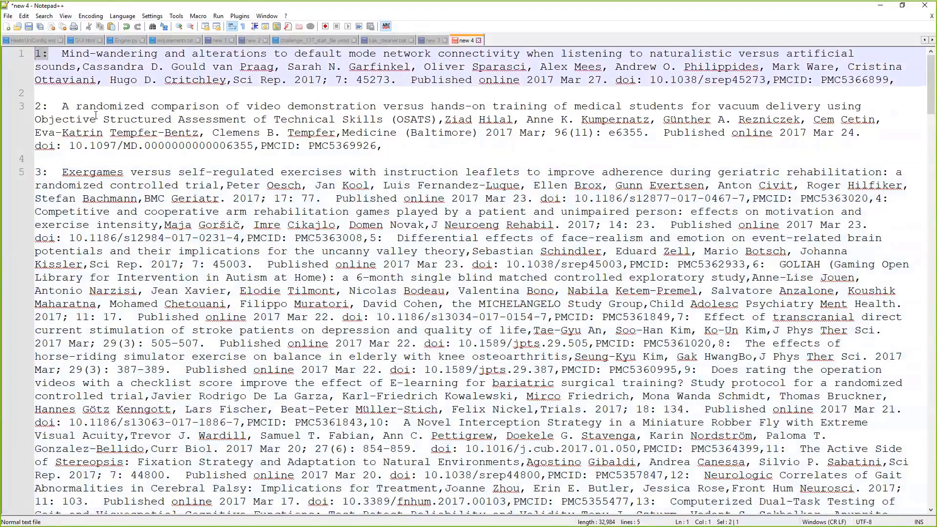
left_click_drag(895, 79, 840, 79)
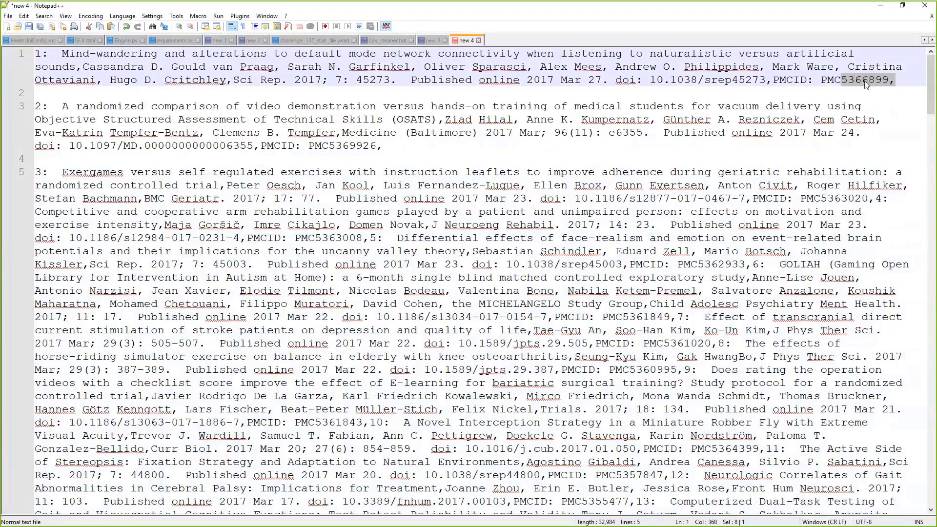
left_click(878, 79)
key("shift+Left")
key("shift+Left")
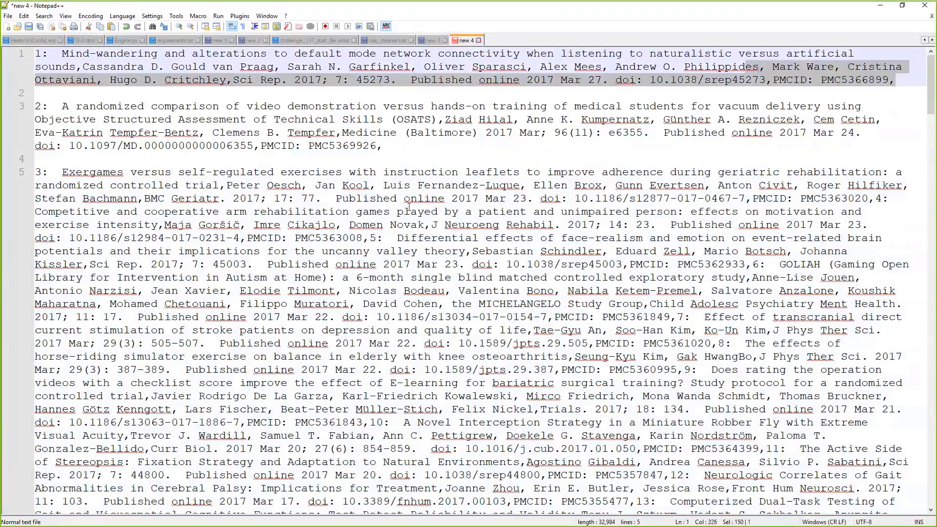
- Examine record 1's boundaries again: its leading number and colon, the text in between, and the closing PMC identifier
left_click(774, 117)
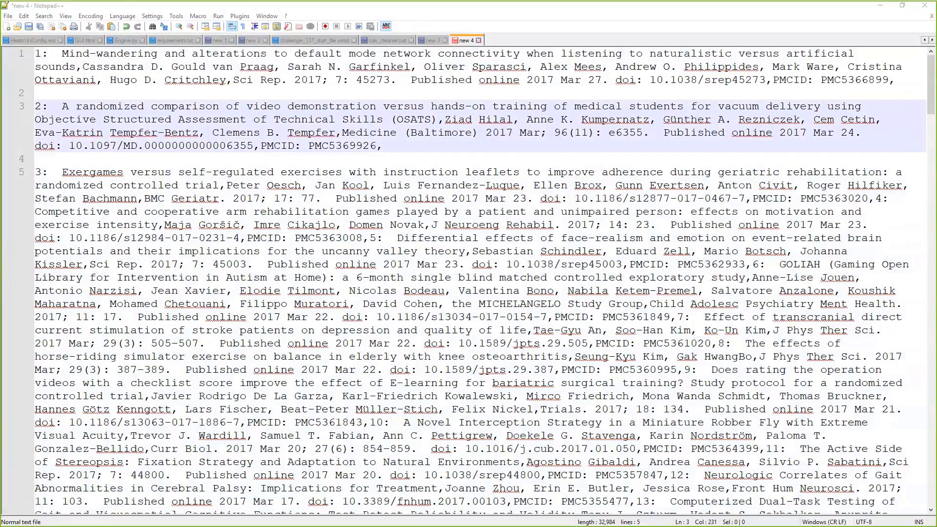
left_click(43, 55)
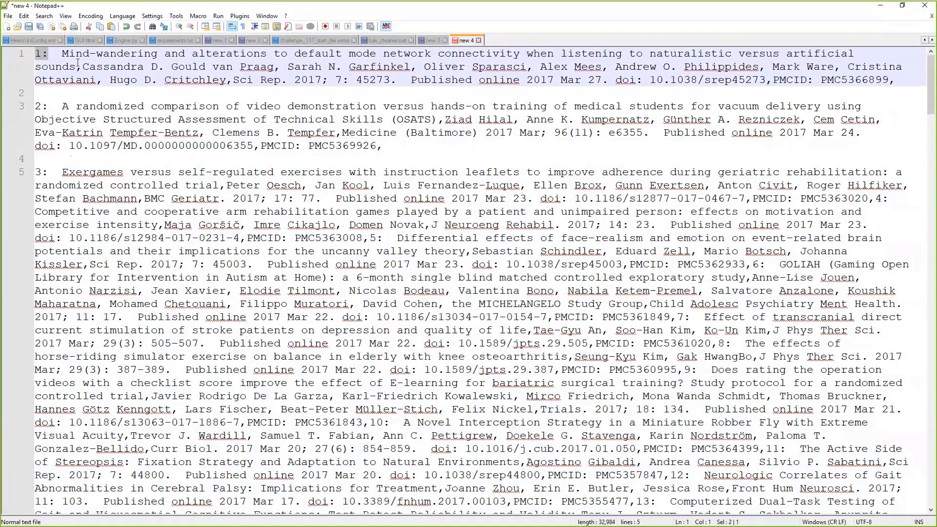
left_click_drag(77, 62, 204, 76)
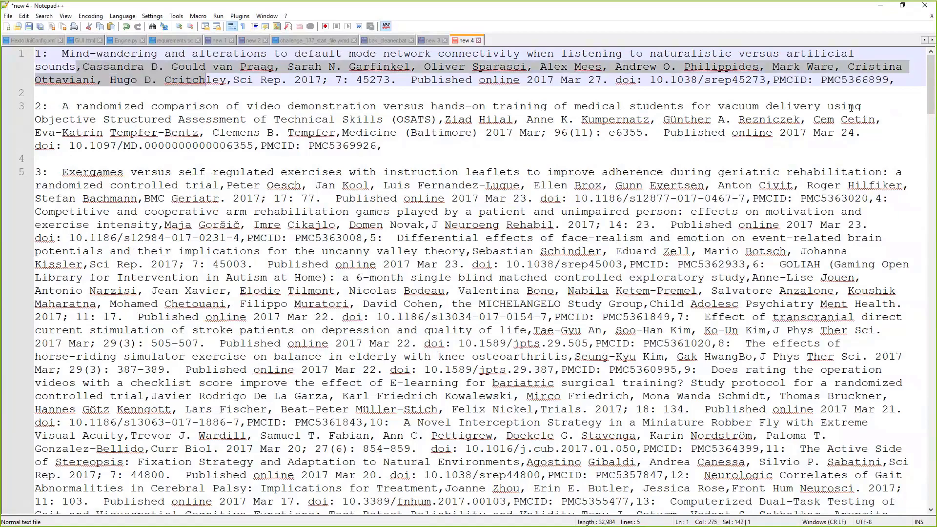
left_click(785, 81)
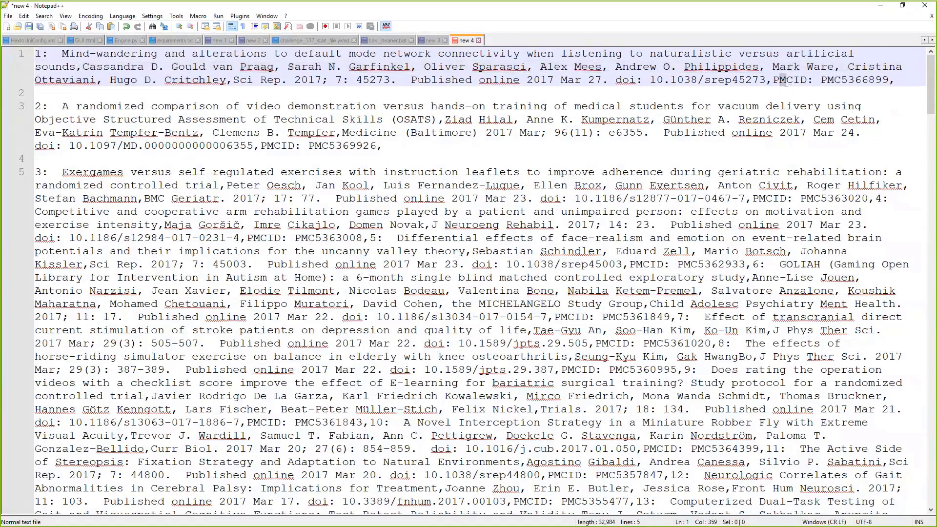
left_click_drag(820, 80, 840, 80)
left_click(875, 80)
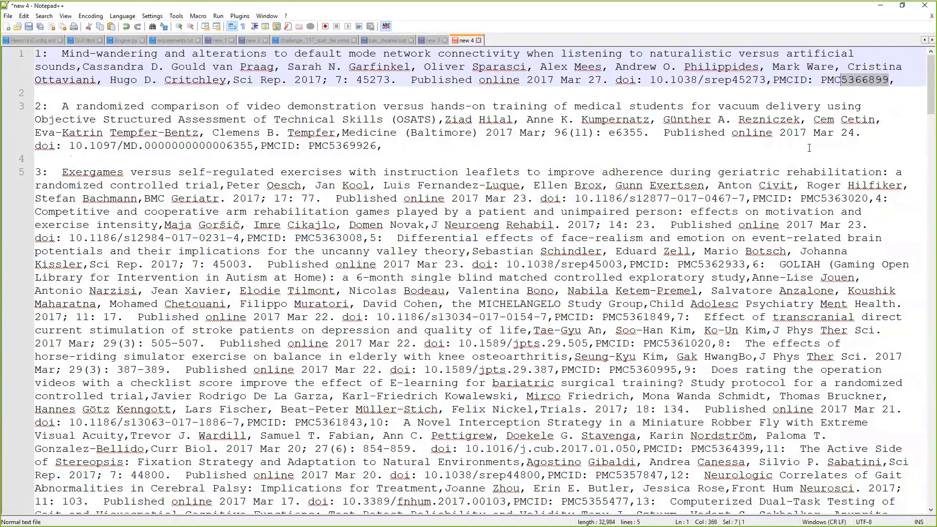
left_click(851, 80)
left_click_drag(885, 81, 821, 80)
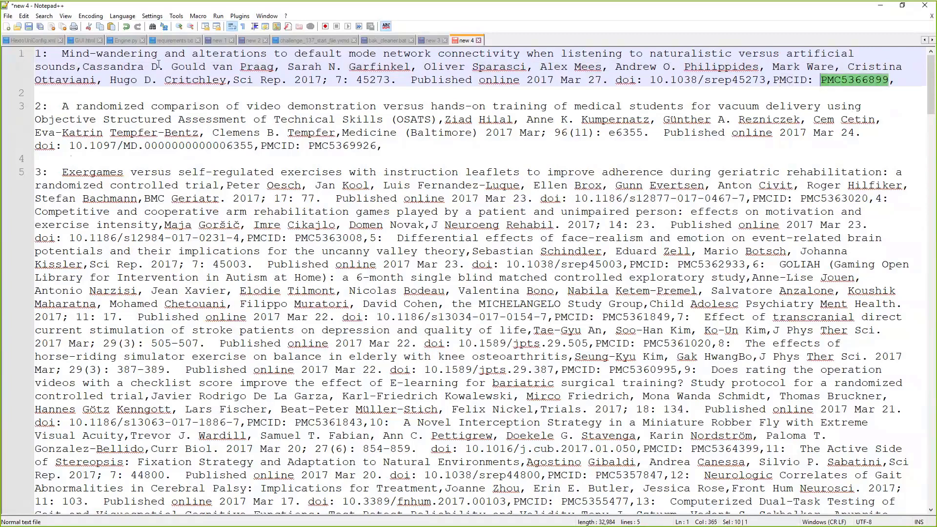
left_click_drag(36, 54, 49, 54)
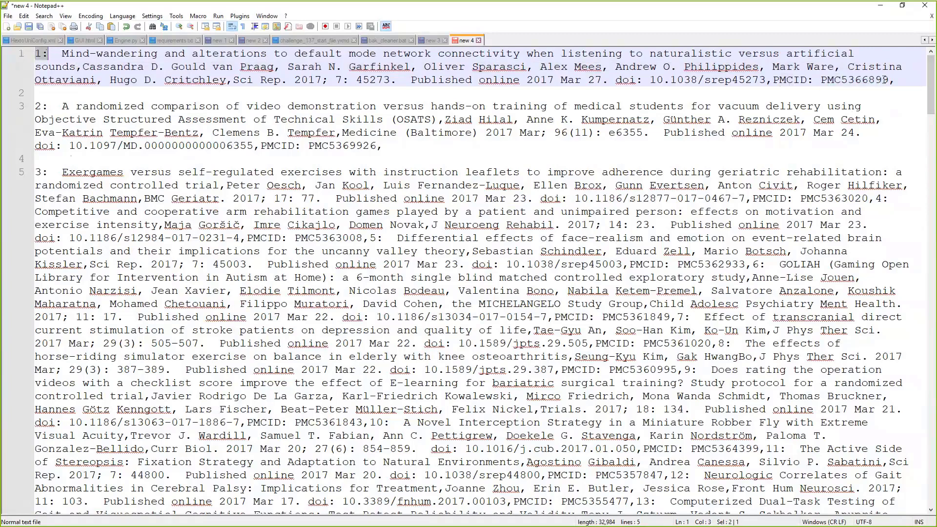
left_click_drag(889, 82, 820, 80)
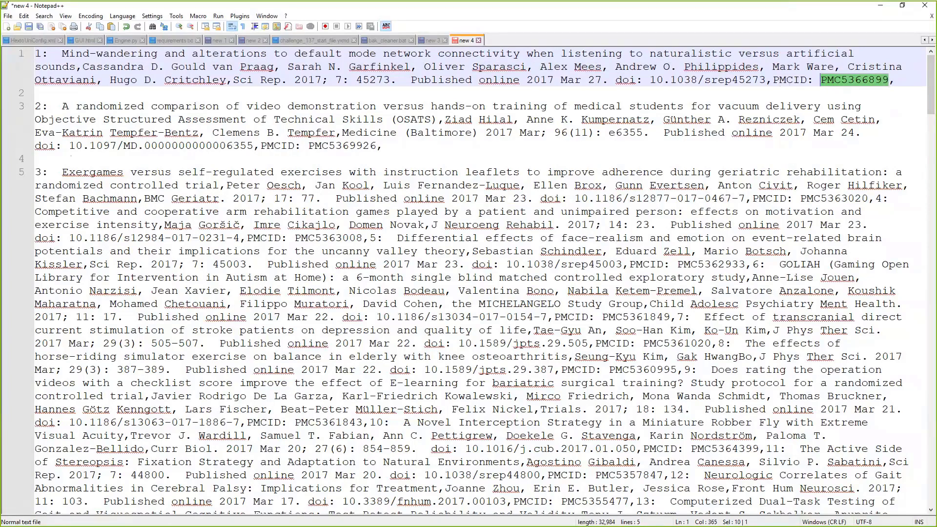
- Switch to Alteryx Designer and add a RegEx tool connected to the Text Input's output
key("alt+Tab")
left_click_drag(428, 209, 428, 226)
left_click(186, 46)
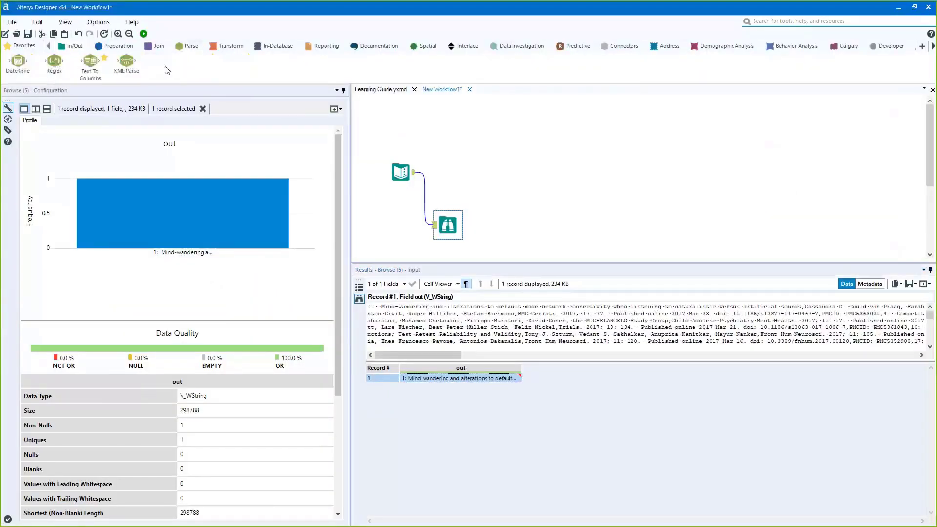
left_click_drag(55, 60, 483, 154)
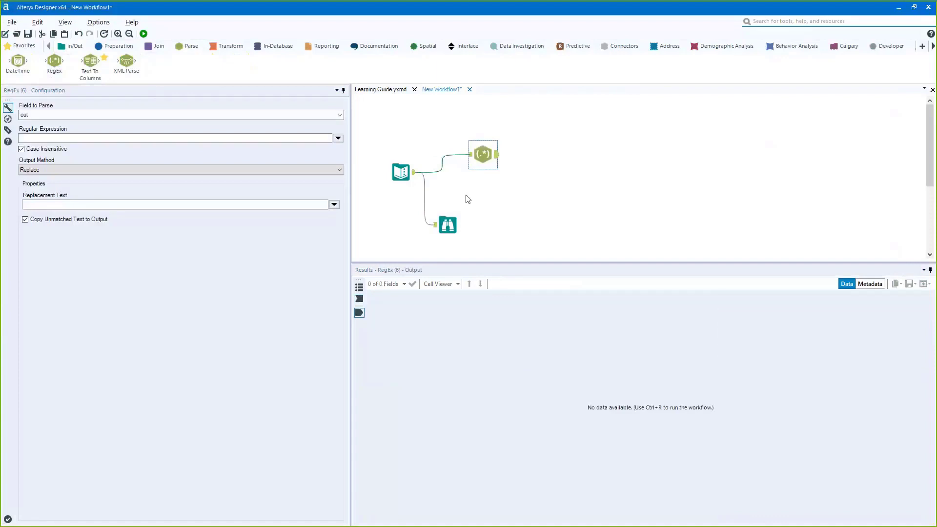
- Set the RegEx tool to tokenize the out field and split to rows, and align it with the Text Input
left_click(299, 171)
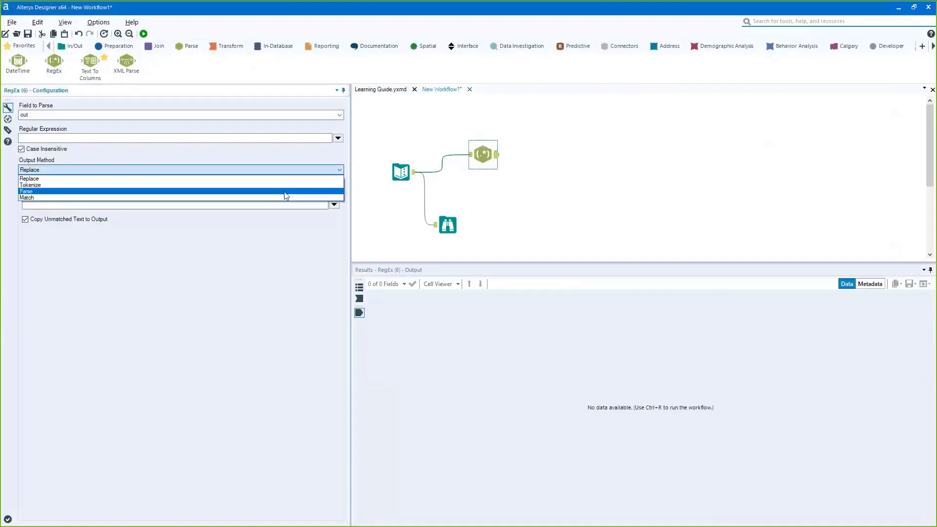
left_click(285, 186)
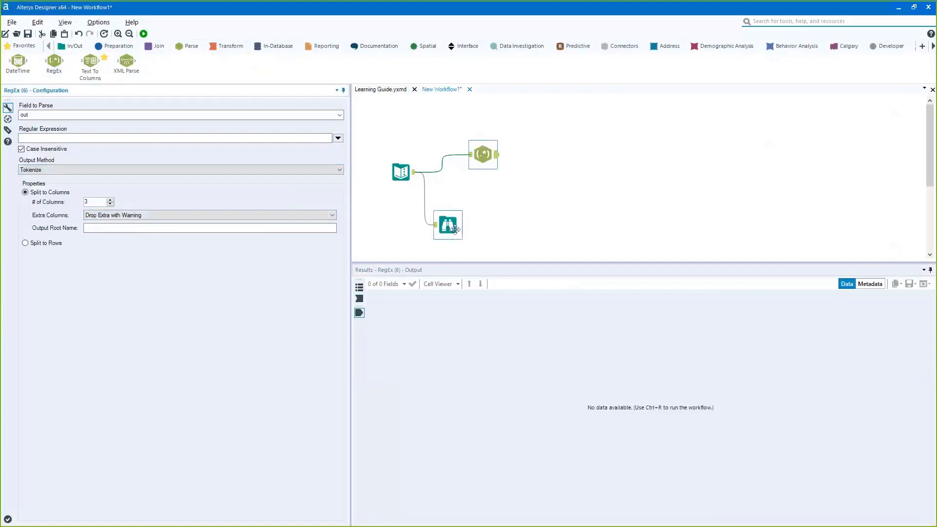
left_click_drag(480, 154, 485, 172)
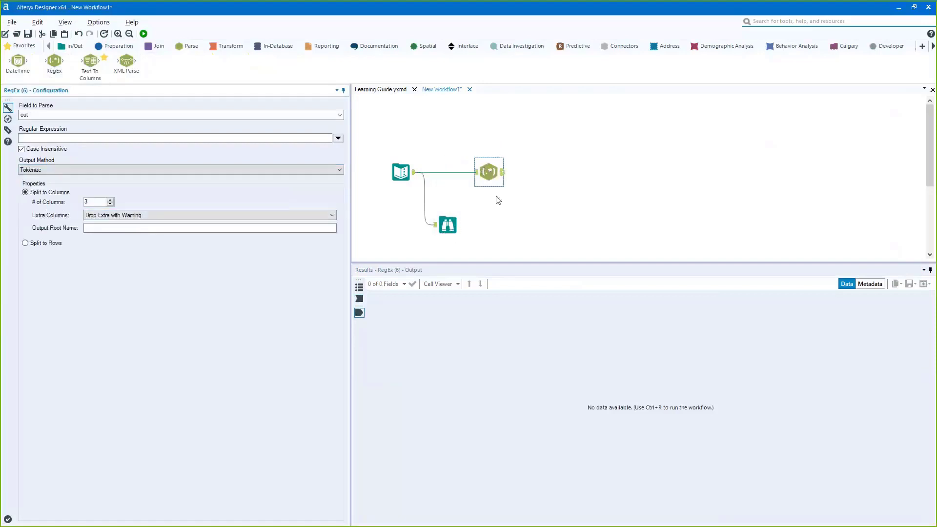
left_click(442, 220, "ctrl")
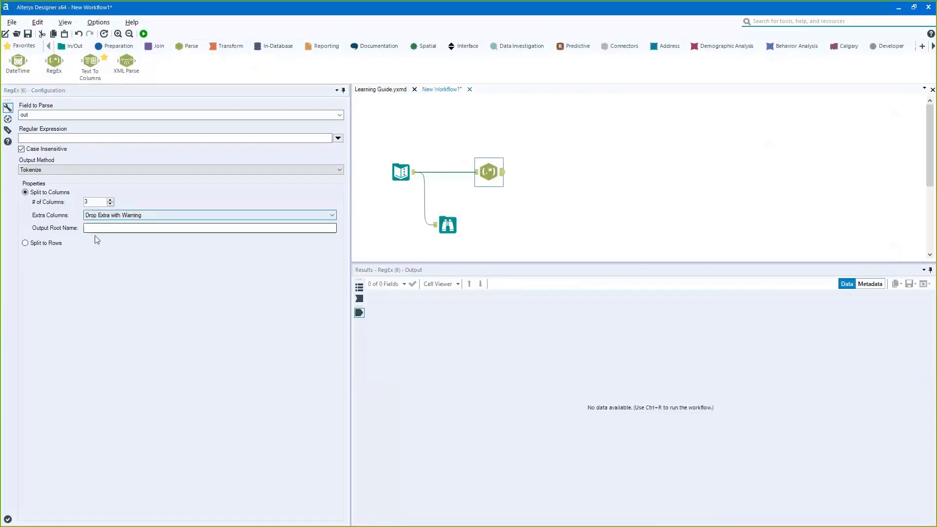
left_click(48, 243)
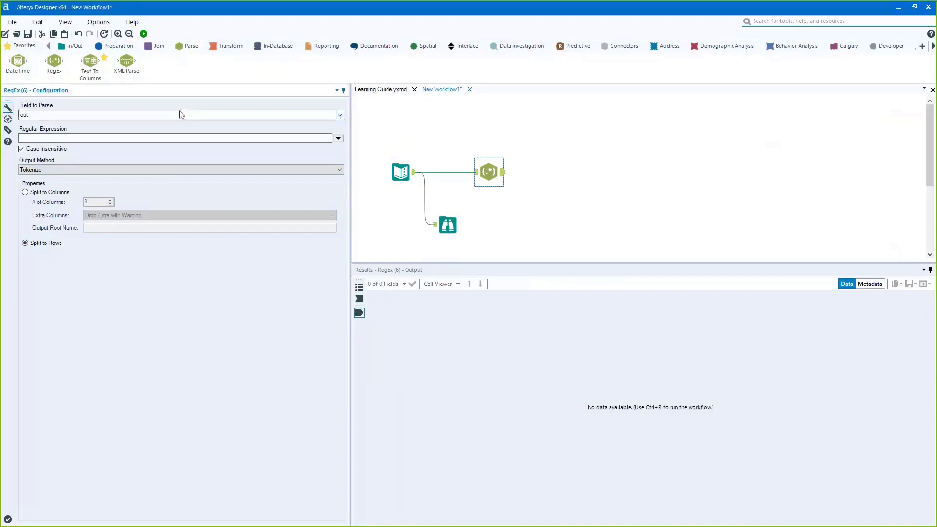
left_click(26, 117)
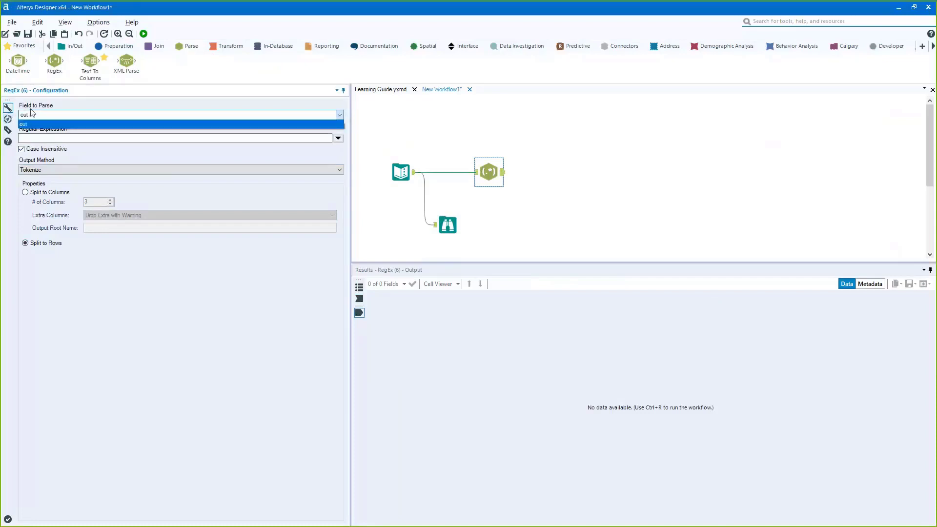
left_click(29, 125)
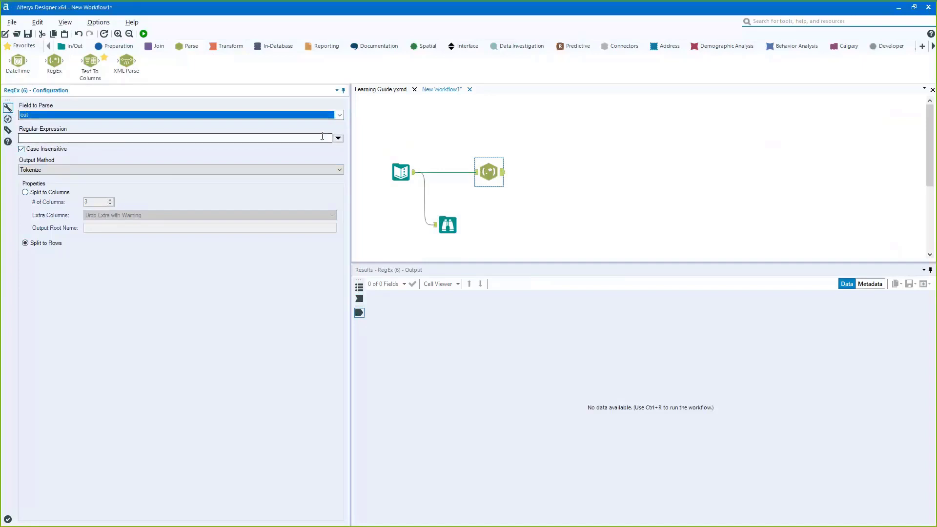
- Attach a Browse tool to the RegEx output and shift the RegEx tool slightly closer to the Text Input
left_click(489, 172)
key("ctrl+shift+b")
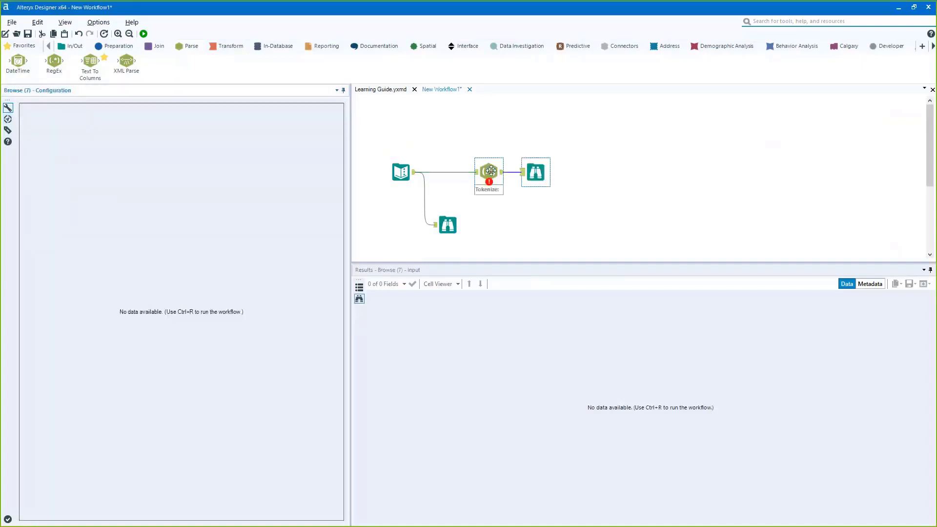
left_click_drag(488, 172, 471, 172)
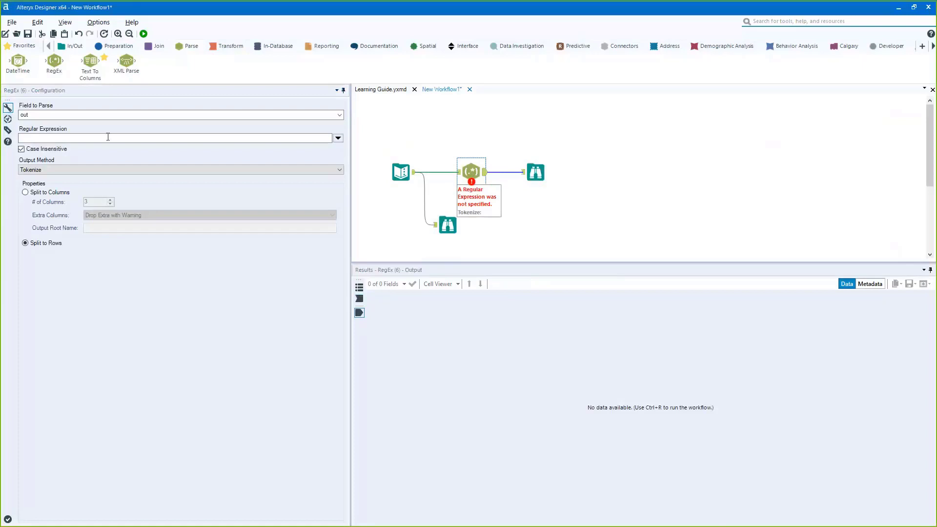
- Copy record 1's leading "1:" from the Notepad++ document into the RegEx tool's regular expression
left_click(111, 139)
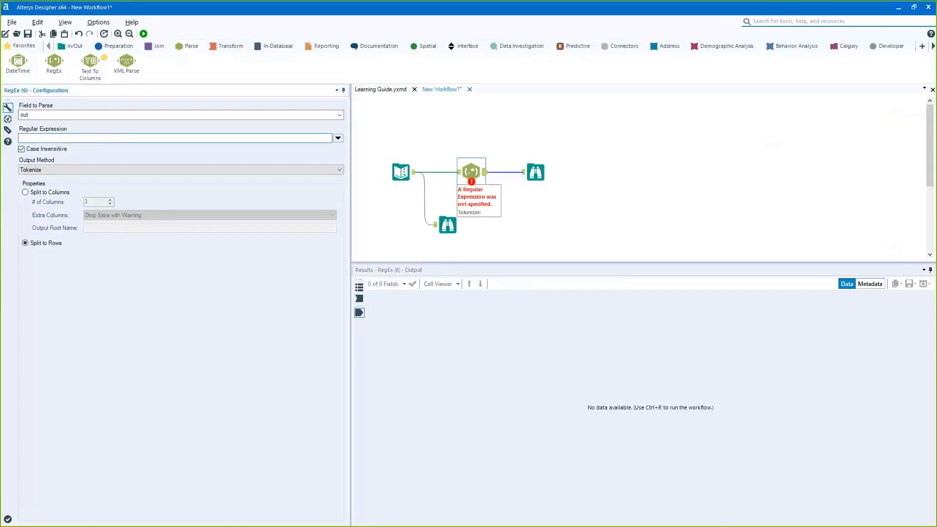
key("alt+Tab")
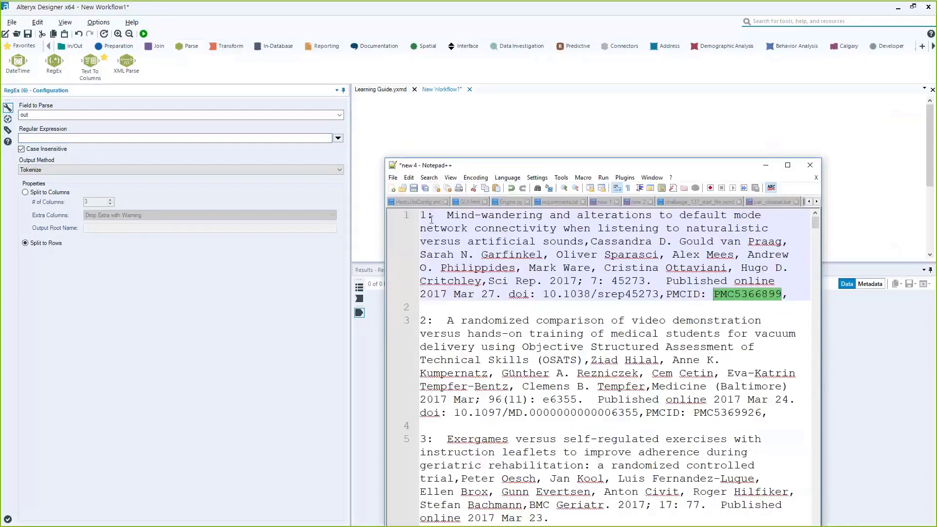
key("ctrl+Home")
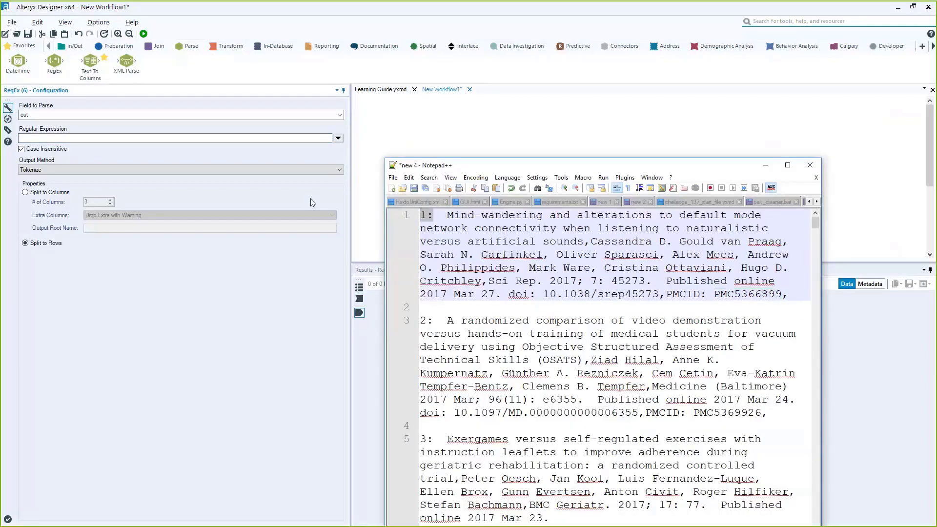
key("ctrl+c")
key("alt+Tab")
key("ctrl+v")
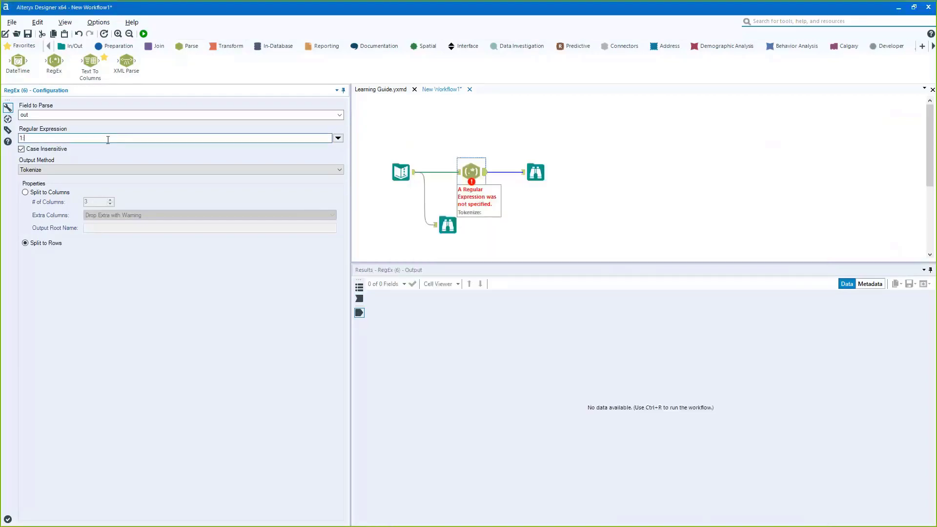
- Escape the colon and replace the literal 1 with one or more digits, making the expression \d+\:
key("ctrl+a")
left_click(24, 138)
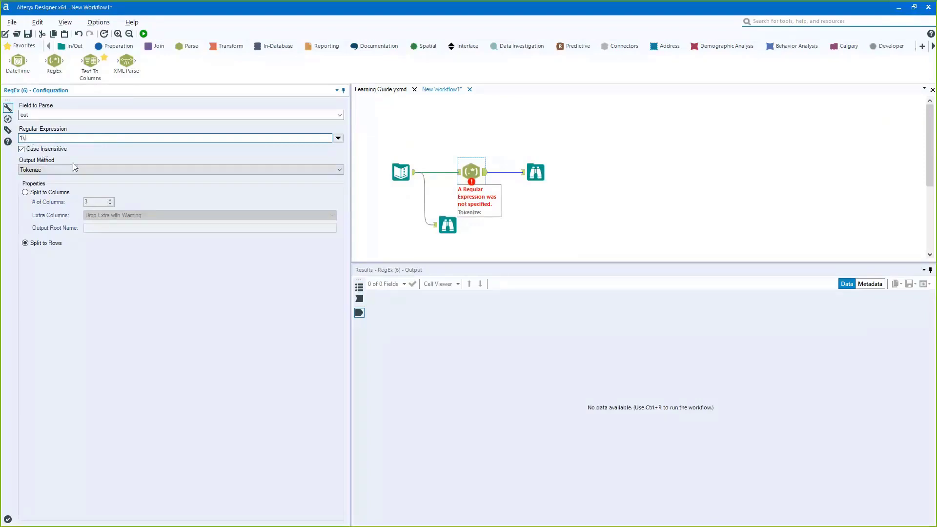
type("\\")
key("Left")
key("BackSpace")
left_click(338, 138)
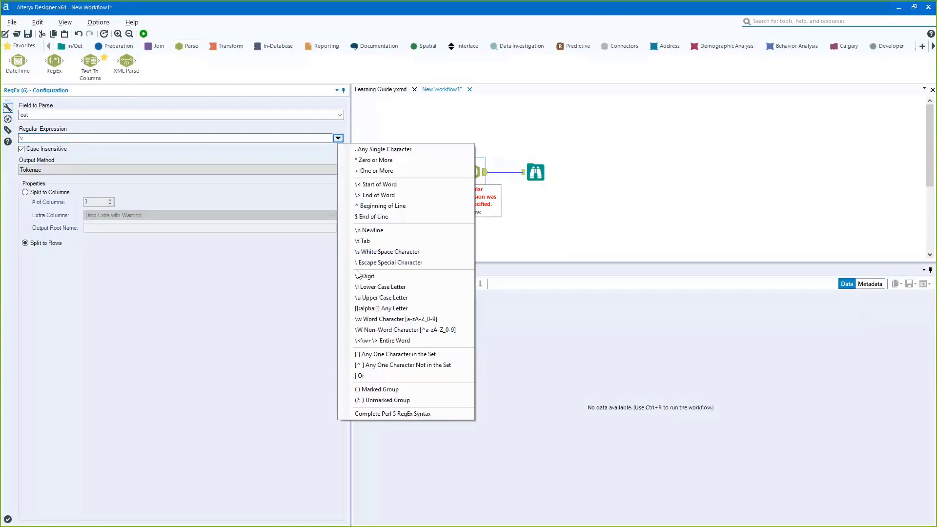
left_click(363, 276)
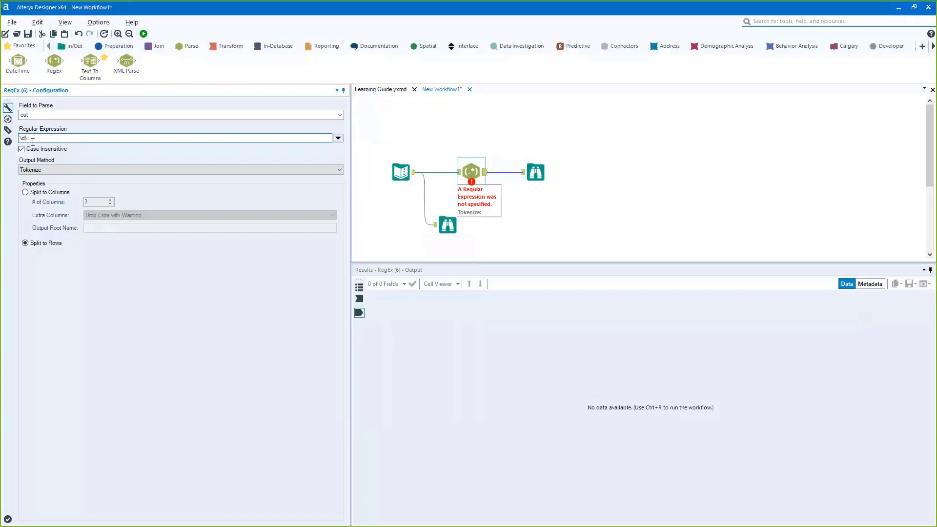
left_click(338, 138)
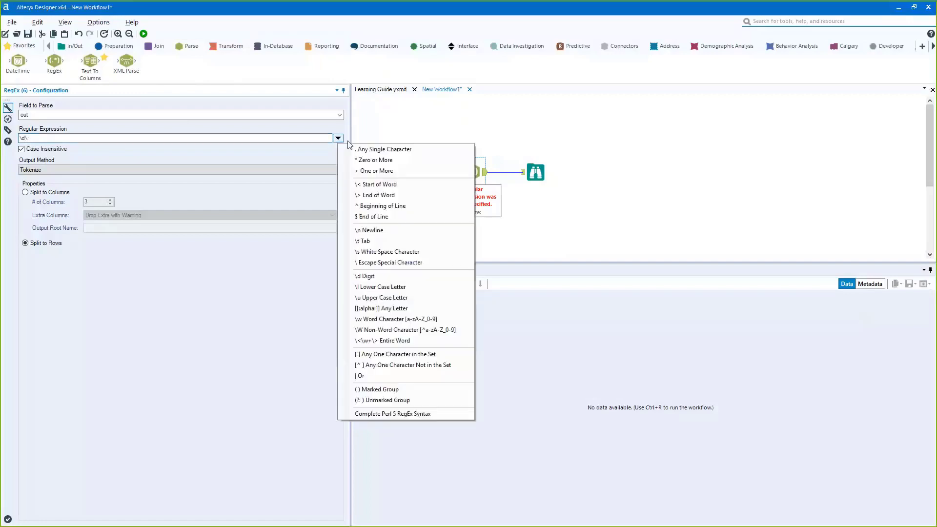
left_click(374, 170)
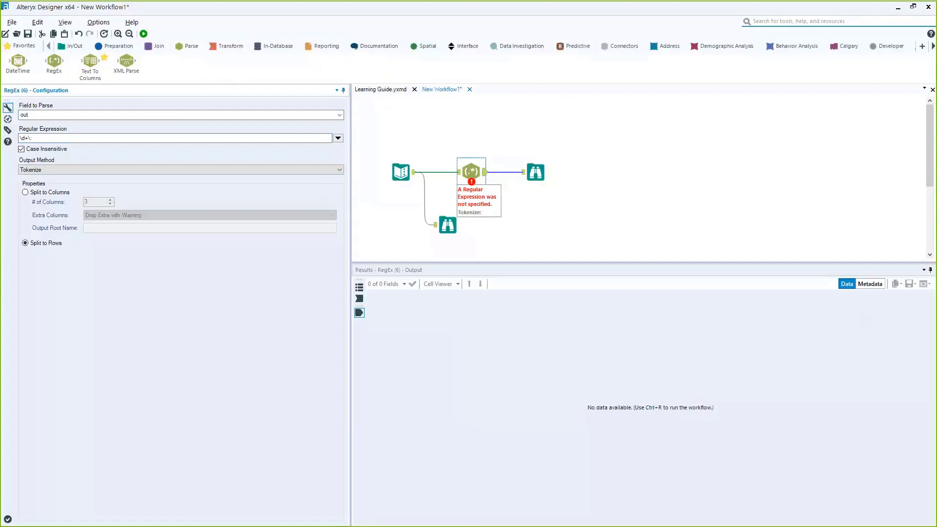
- Append one or more of any character followed by the literal PMC, extending the expression to \d+\:.+PMC
left_click(145, 137)
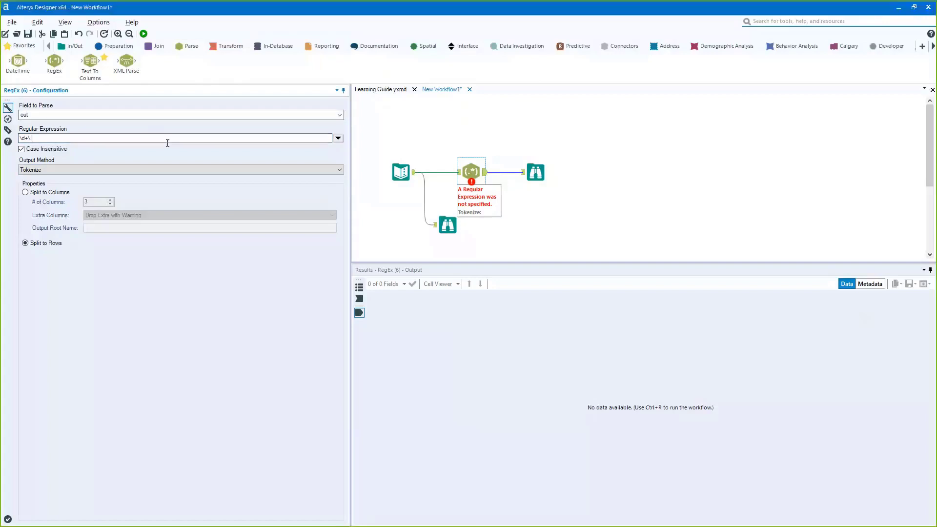
left_click(338, 138)
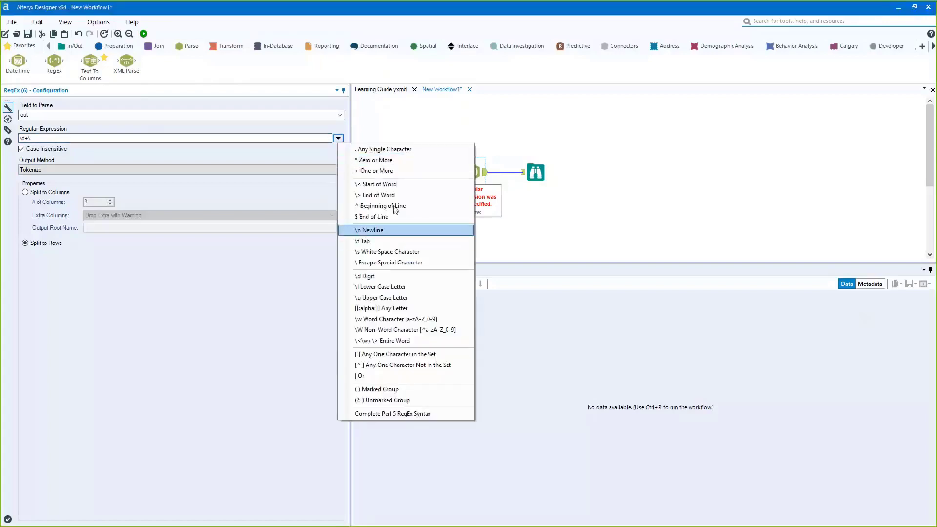
left_click(385, 149)
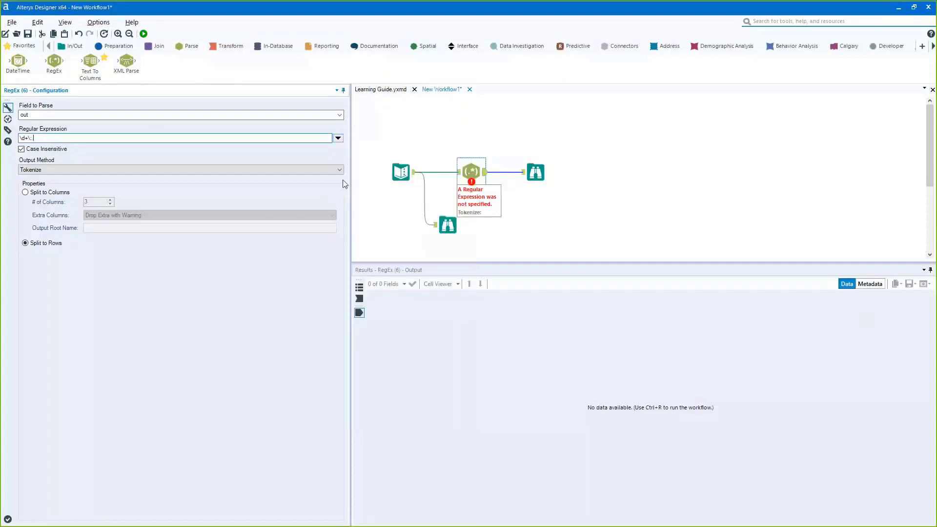
type("+")
type("PMC")
- Check in the Notepad++ document which characters follow PMC at the end of record 1, and return to the regular expression
key("alt+Tab")
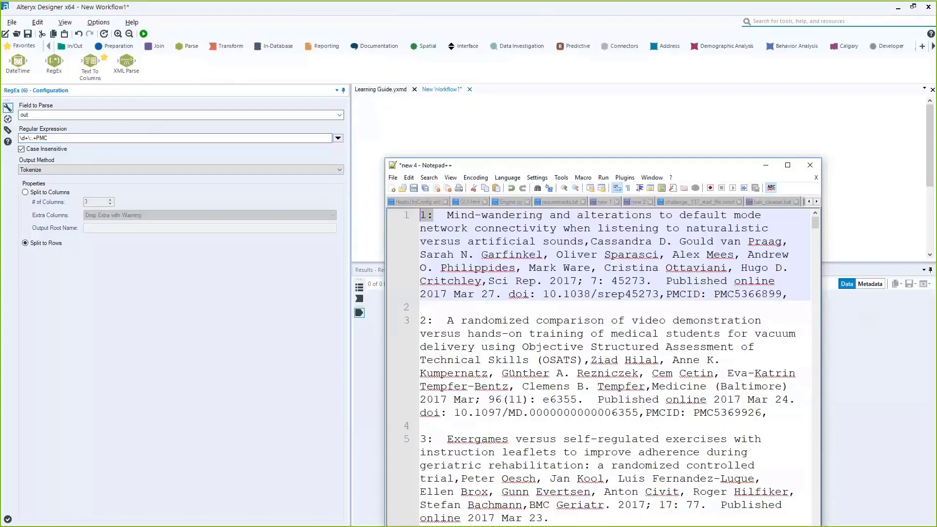
left_click_drag(603, 166, 462, 107)
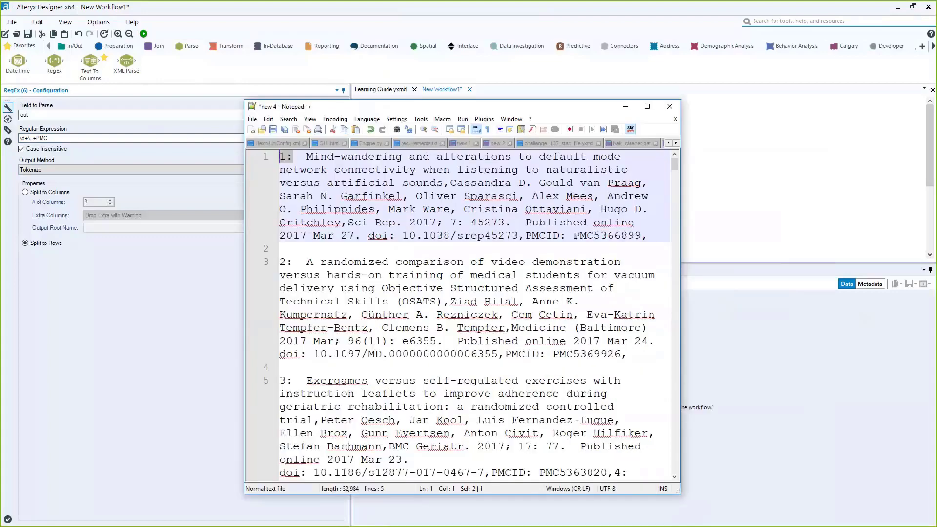
left_click_drag(641, 235, 595, 235)
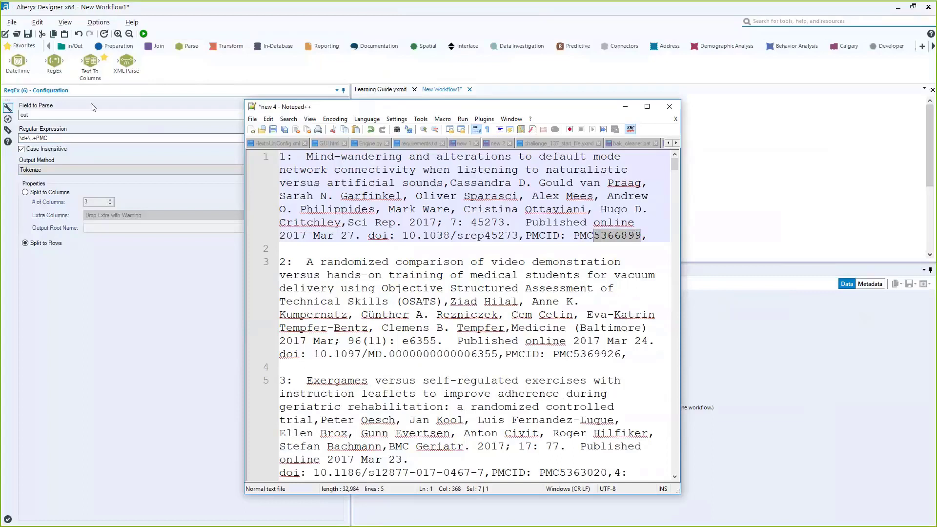
left_click(72, 138)
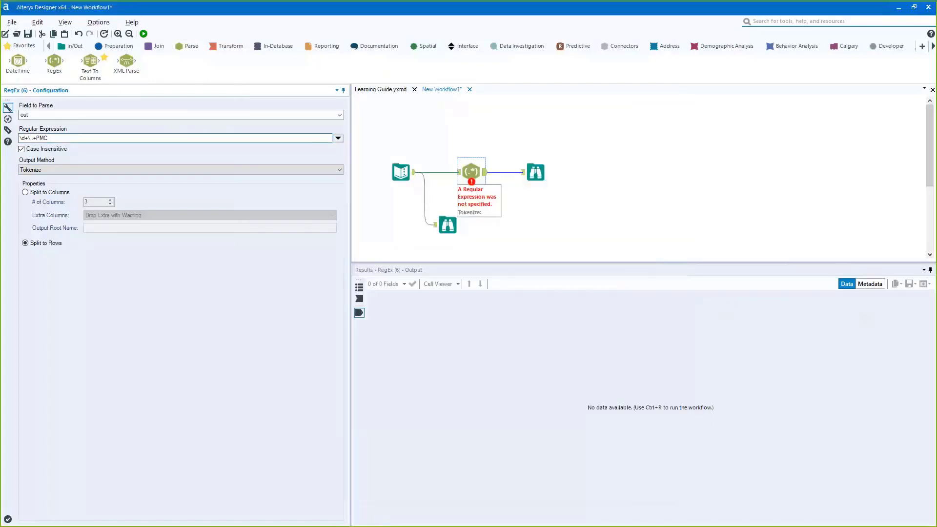
- Append a single digit token \d after PMC in the RegEx tool's regular expression
type("\\d")
key("BackSpace")
key("BackSpace")
left_click(337, 138)
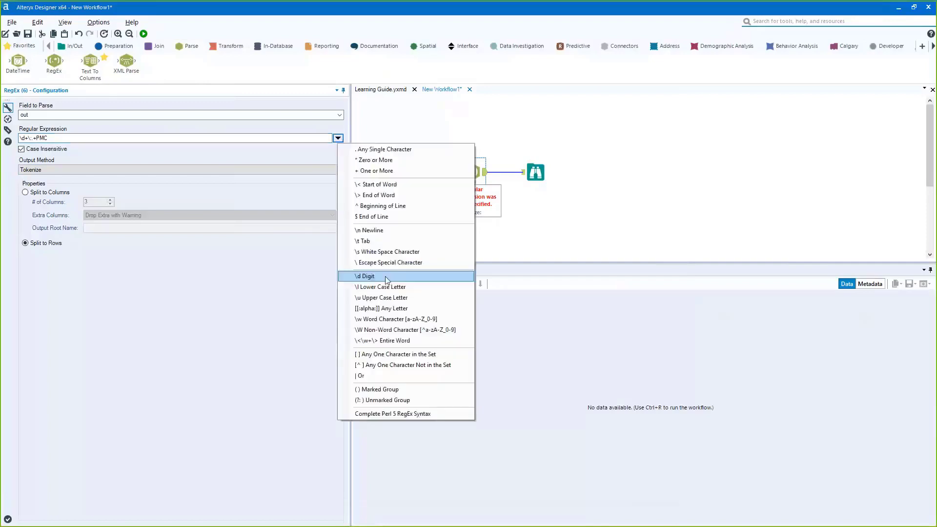
left_click(387, 278)
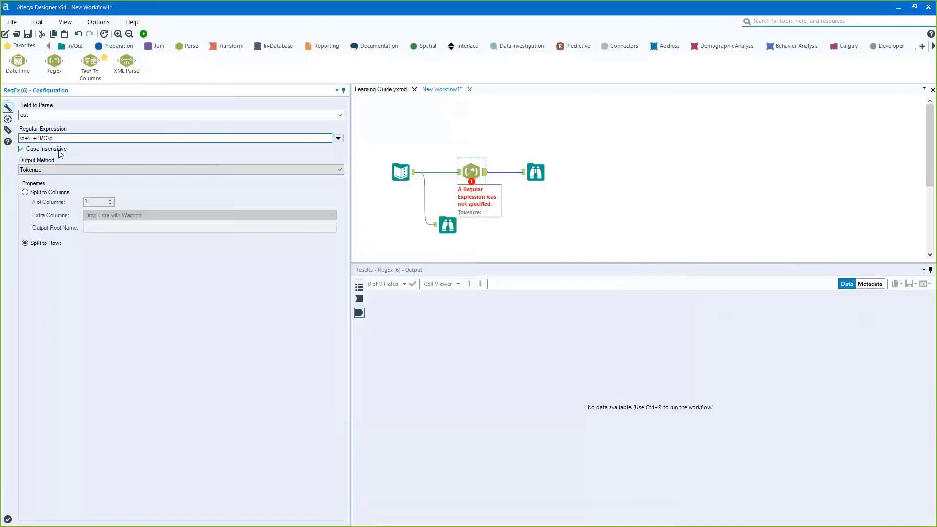
type("\\d\\d\\d\\d\\d\\")
key("BackSpace")
key("BackSpace")
key("BackSpace")
key("BackSpace")
key("BackSpace")
key("BackSpace")
key("BackSpace")
key("BackSpace")
key("BackSpace")
key("BackSpace")
key("BackSpace")
- Add the quantifier {7} to the digit token after PMC, run the workflow and open the Browse tool fed by the RegEx tool
left_click(338, 138)
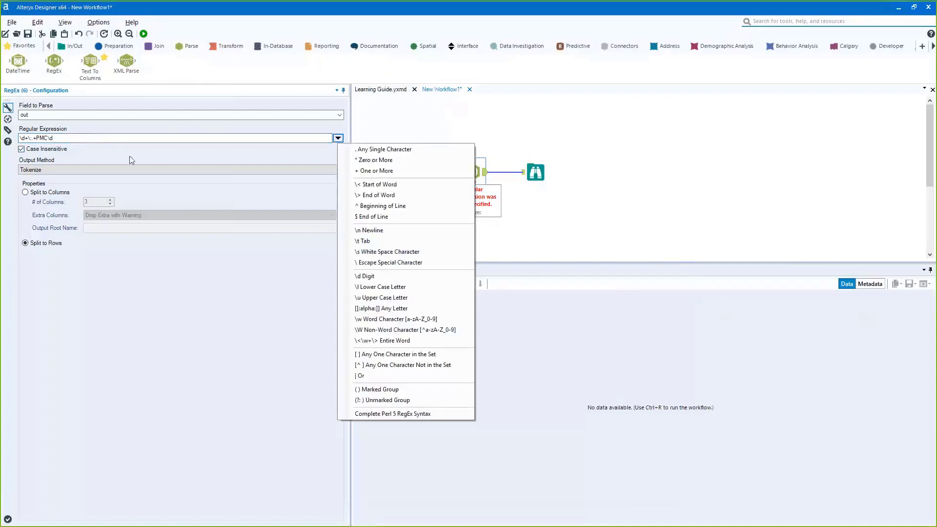
left_click(107, 138)
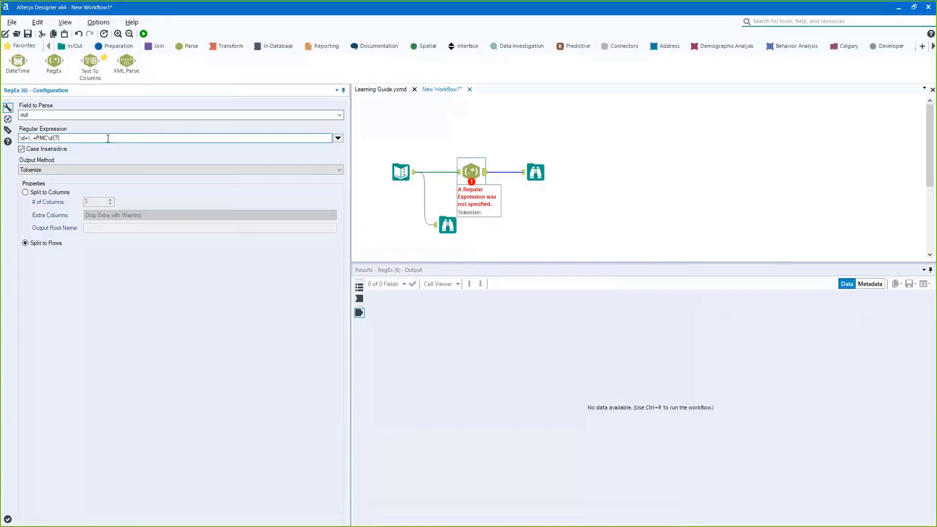
double_click(51, 138)
left_click(62, 138)
key("ctrl+r")
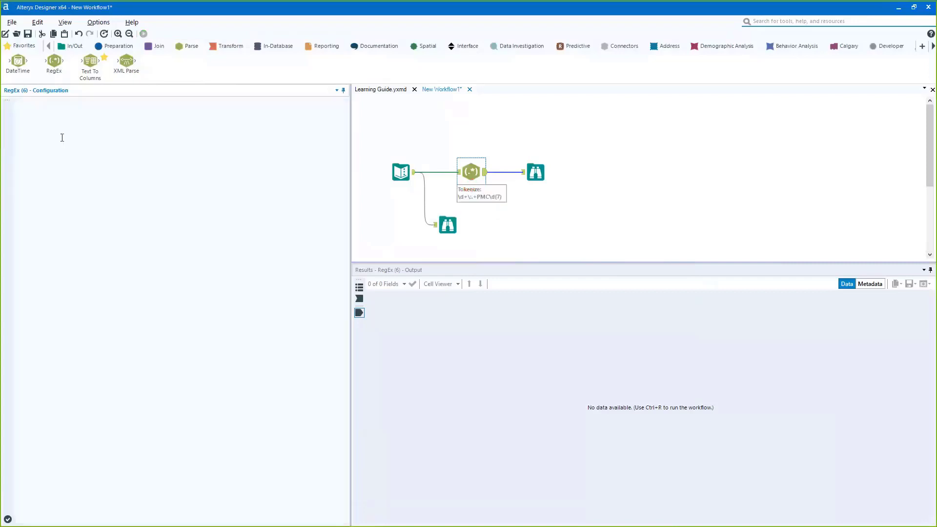
left_click(539, 172)
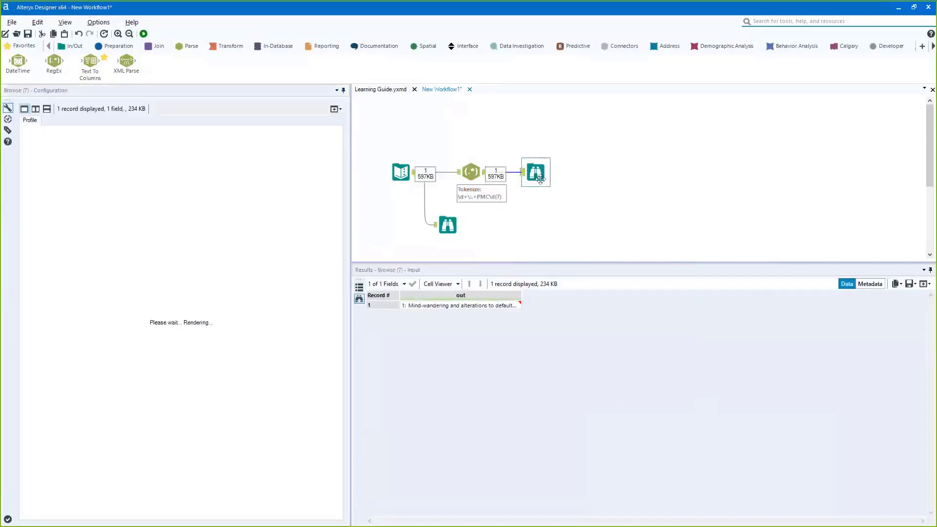
- Remove the backslash before the colon in the RegEx expression, rerun the workflow and check the tool's output
left_click(457, 164)
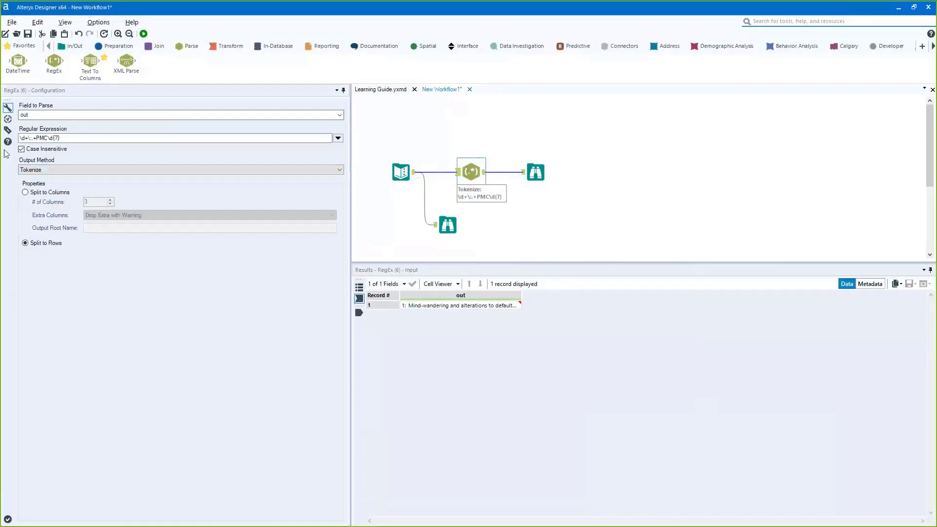
left_click(30, 138)
key("BackSpace")
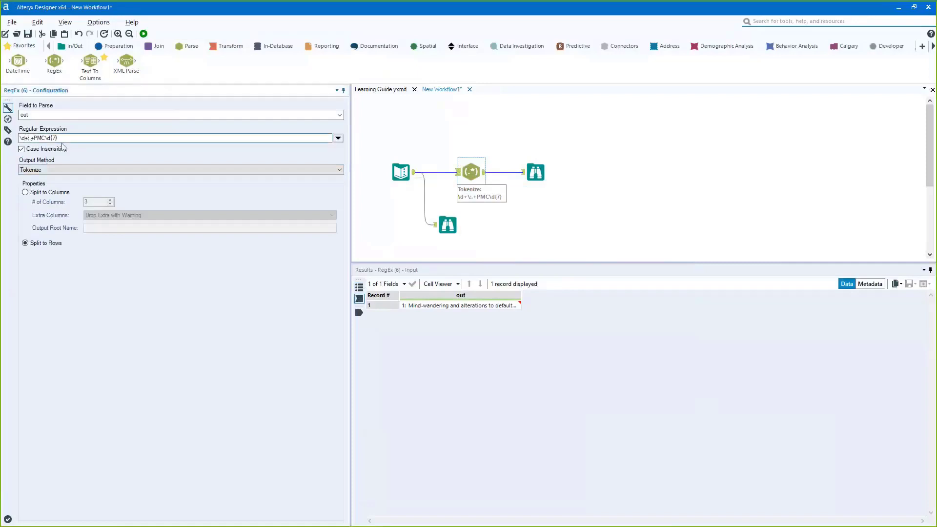
left_click(500, 221)
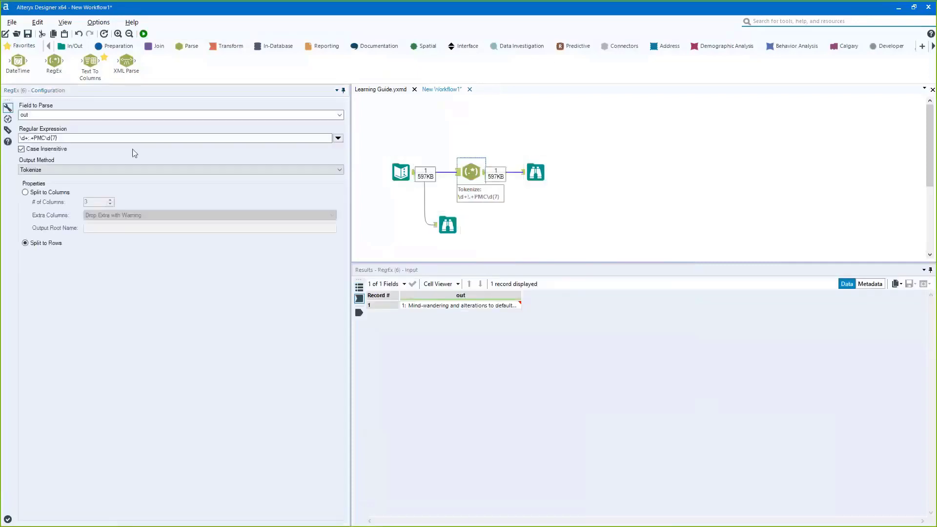
left_click(485, 174)
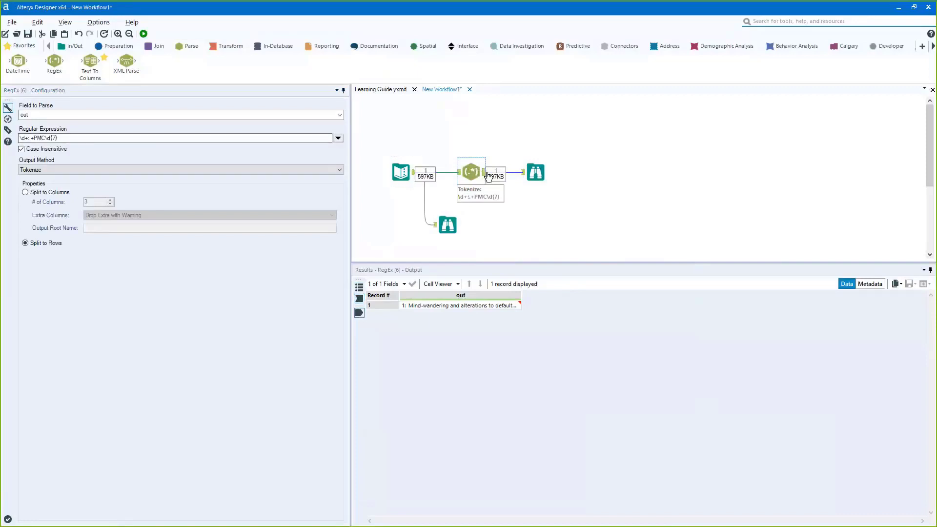
- Make the .+ part lazy with a question mark, giving \d+:.+?PMC\d{7}, then run the workflow and open the Browse tool
left_click(54, 139)
type("?")
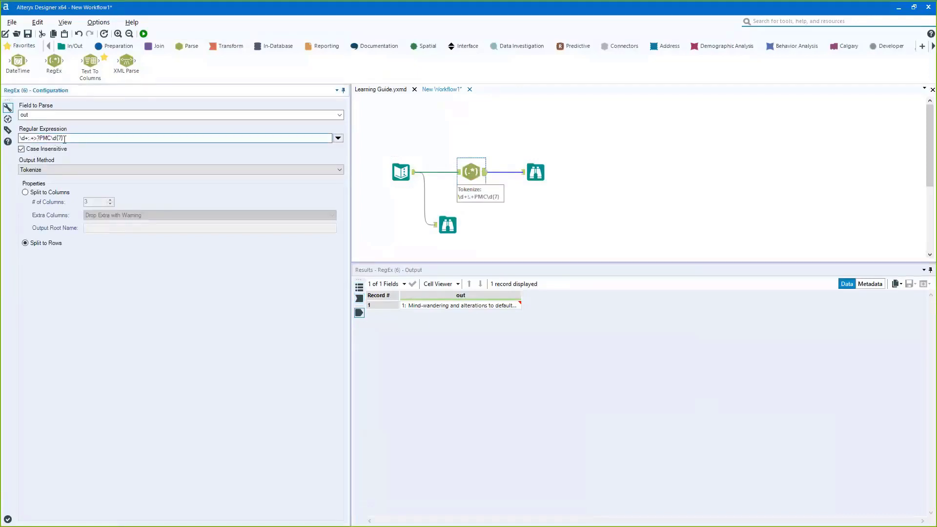
key("ctrl+r")
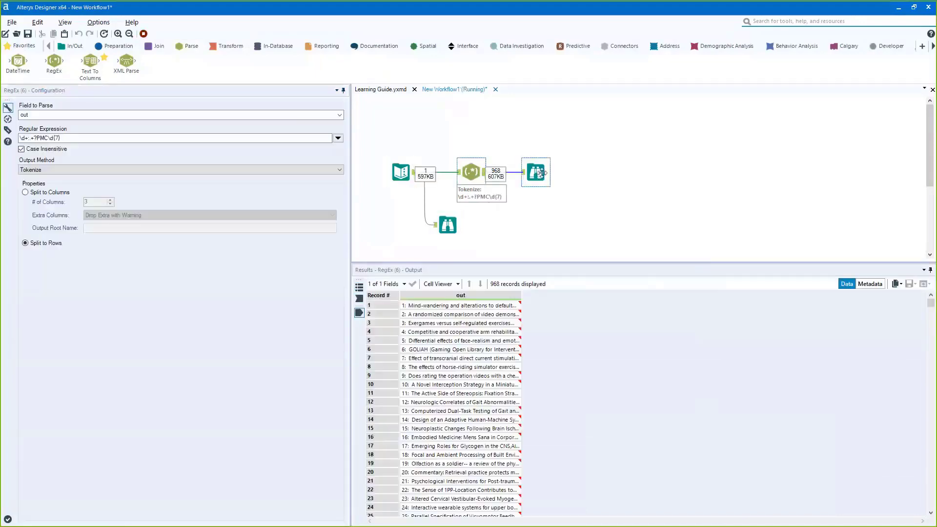
left_click(535, 172)
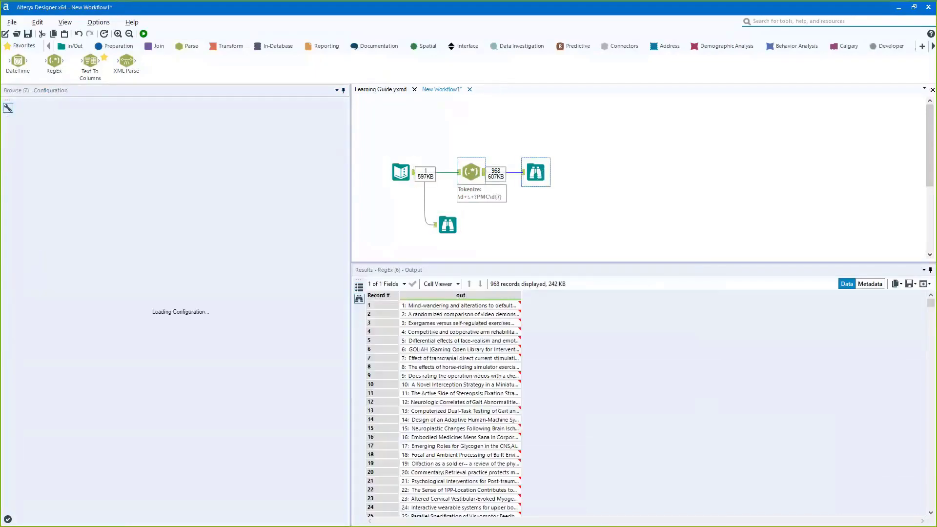
- Compare the lazy quantifier in the RegEx expression with the PMCID text ending record 1 in the Notepad++ document, and return to the workflow
left_click(472, 171)
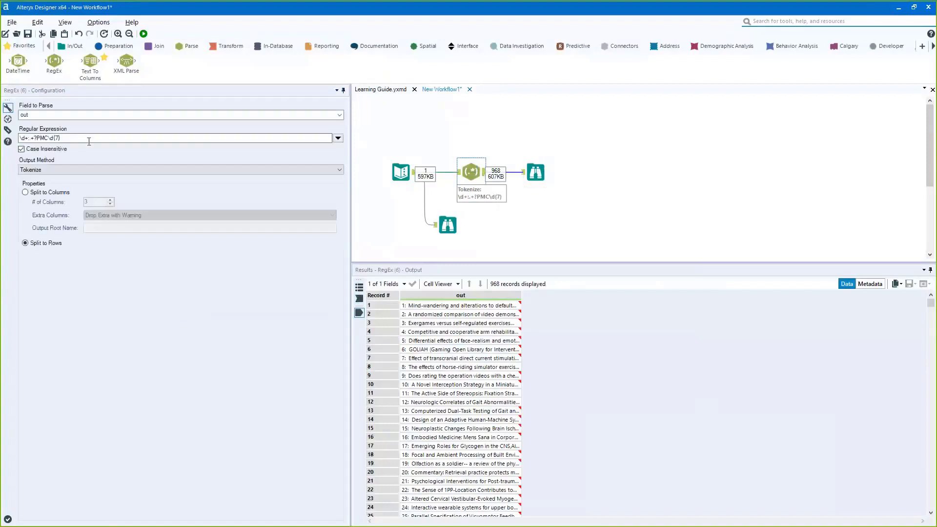
left_click_drag(34, 138, 37, 138)
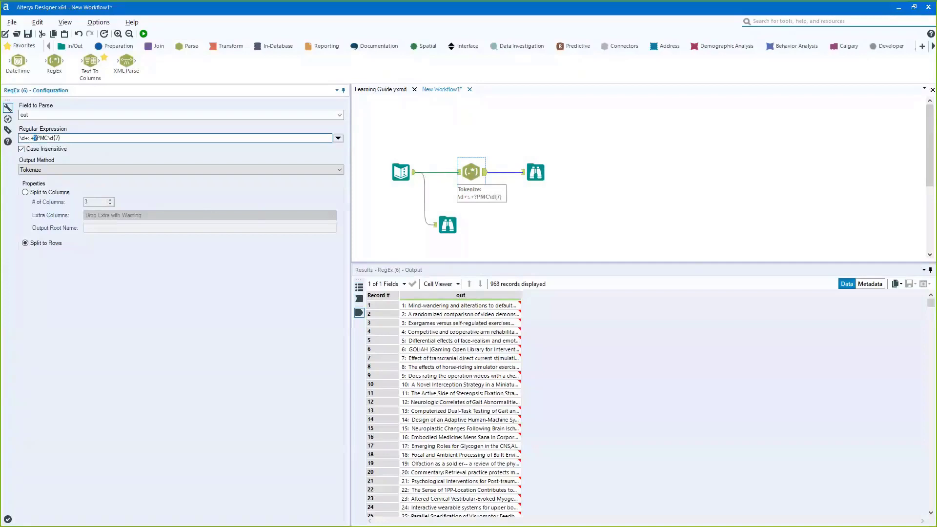
key("alt+Tab")
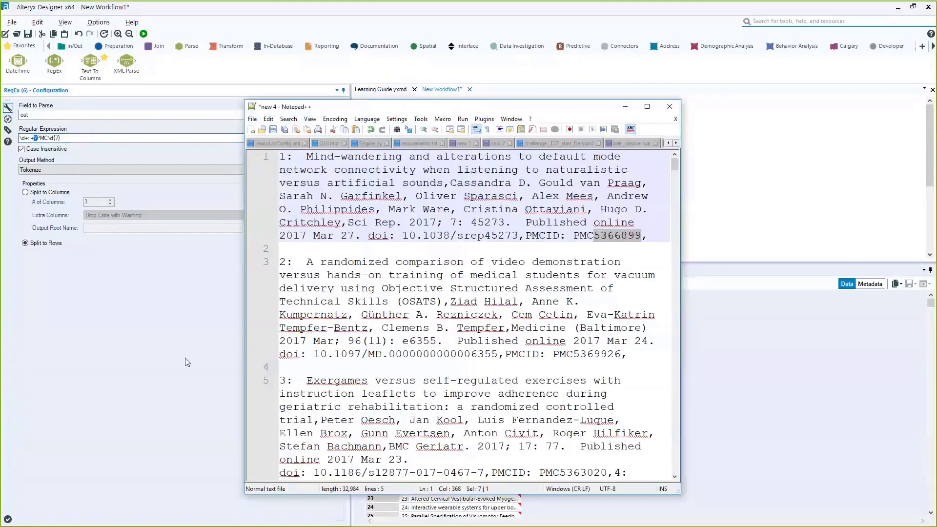
left_click(477, 236)
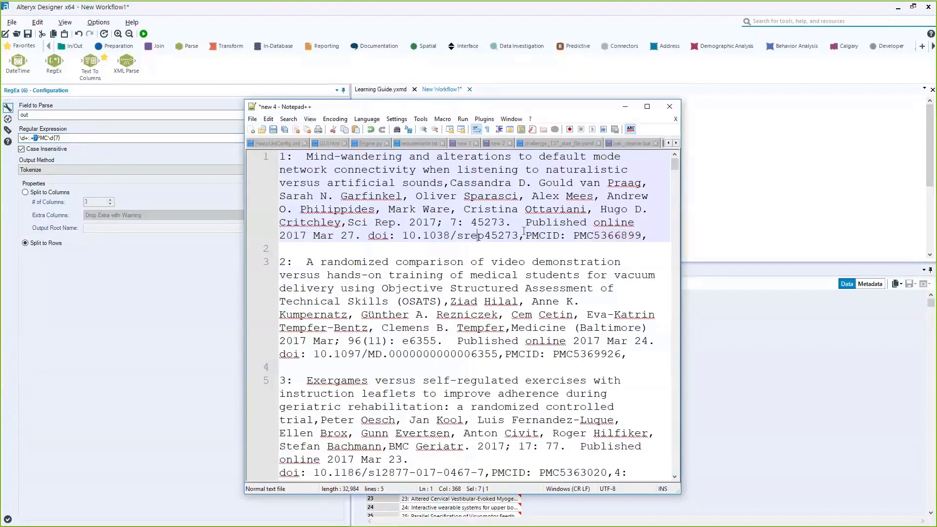
left_click_drag(533, 236, 593, 236)
left_click(624, 107)
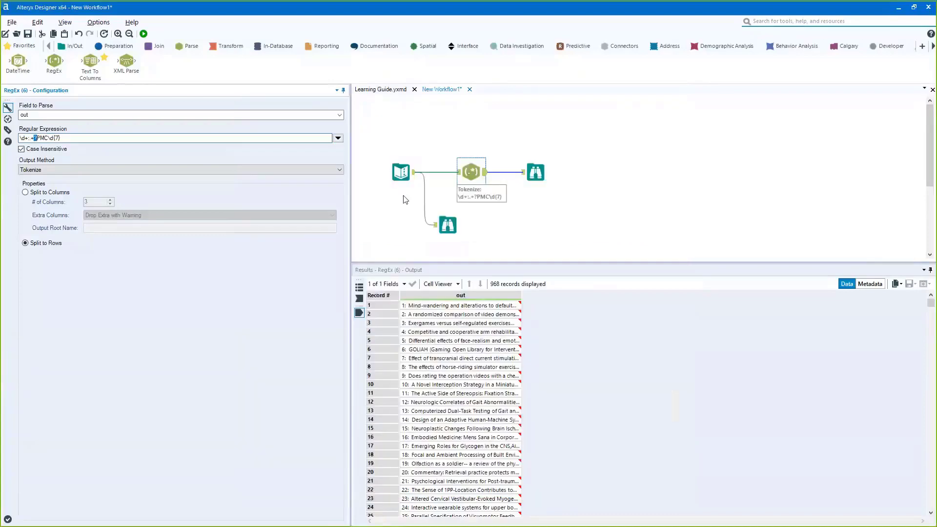
- Widen the out column across the results pane and select record 1
left_click(521, 295)
left_click_drag(521, 295, 600, 296)
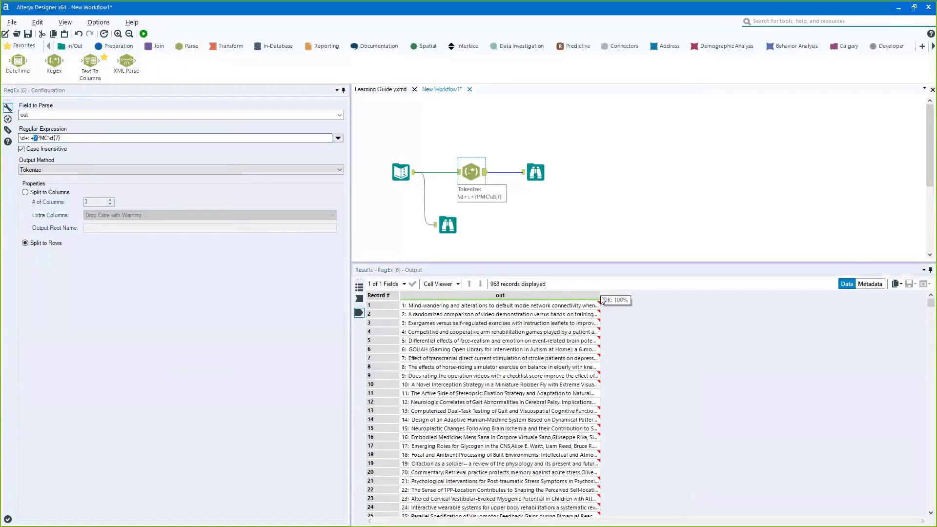
left_click_drag(600, 296, 911, 303)
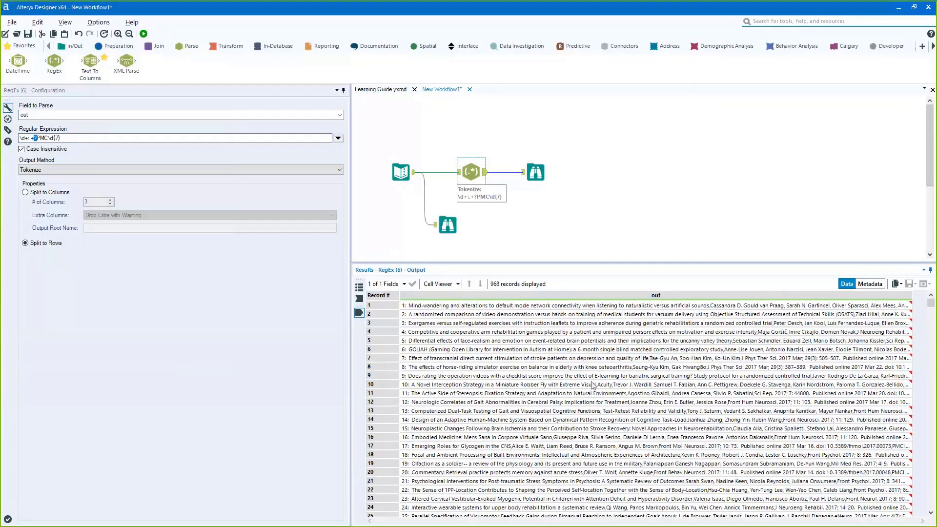
left_click(803, 314)
left_click(802, 307)
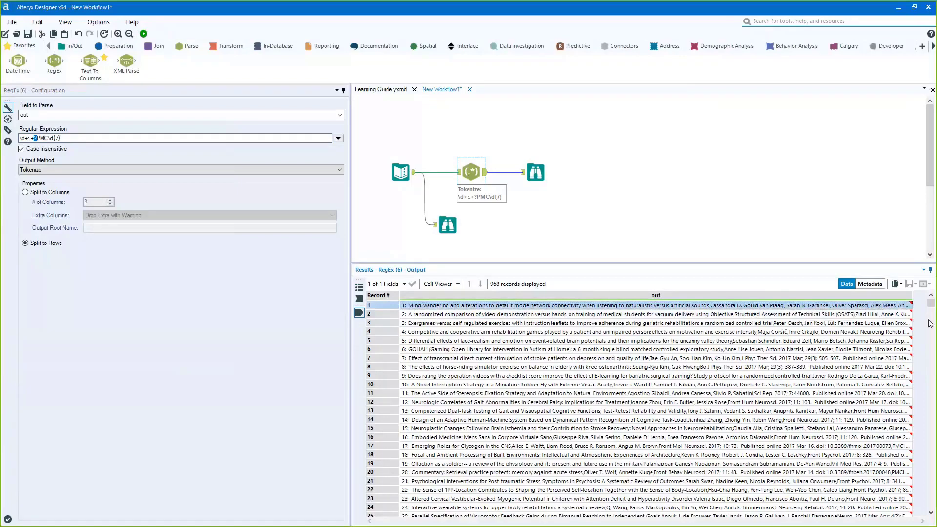
- Expand record 1's out value in the cell viewer, examine the PMC identifier at its end, and return to the RegEx expression
double_click(890, 311)
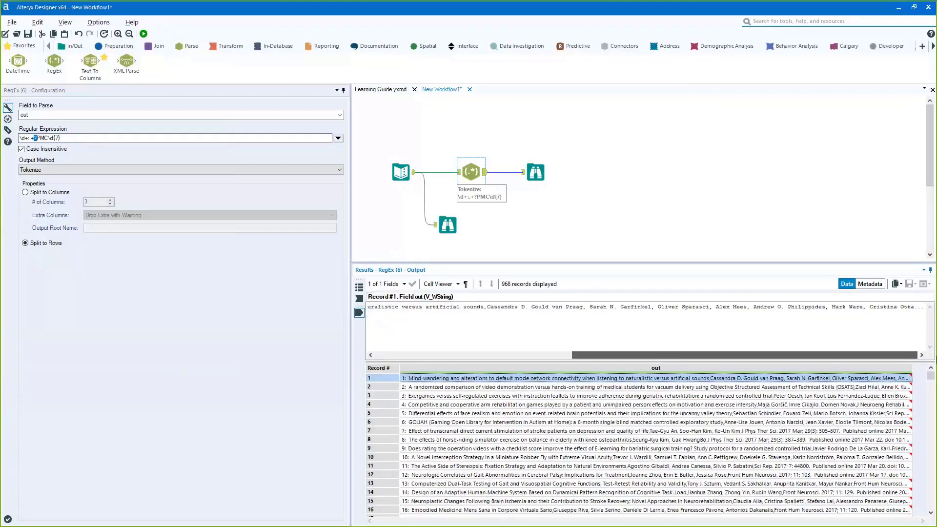
left_click(535, 172)
left_click_drag(540, 350, 832, 366)
left_click(901, 315)
left_click_drag(875, 307, 905, 307)
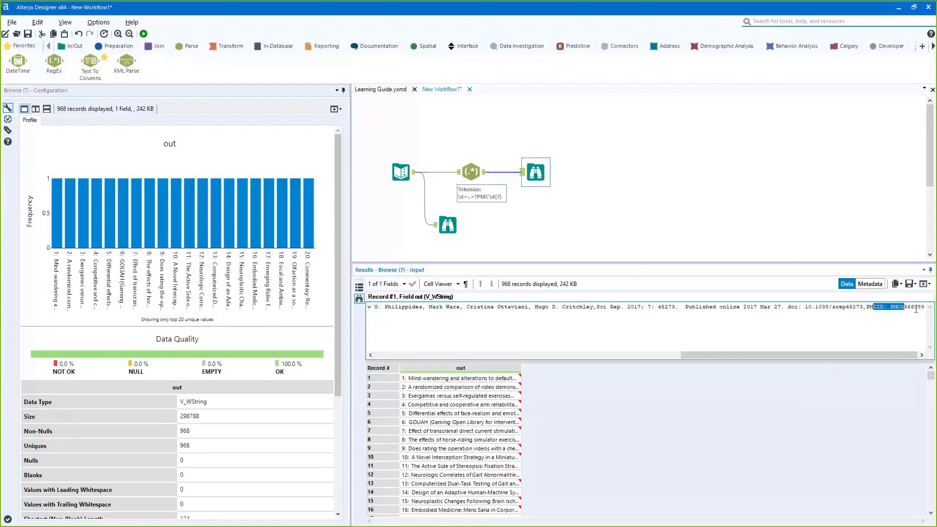
left_click(917, 307)
left_click(470, 167)
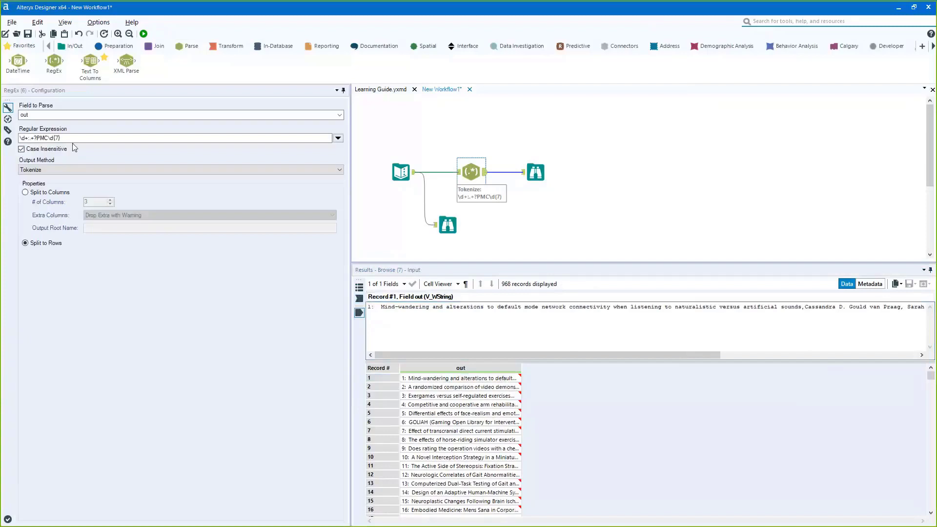
left_click(75, 140)
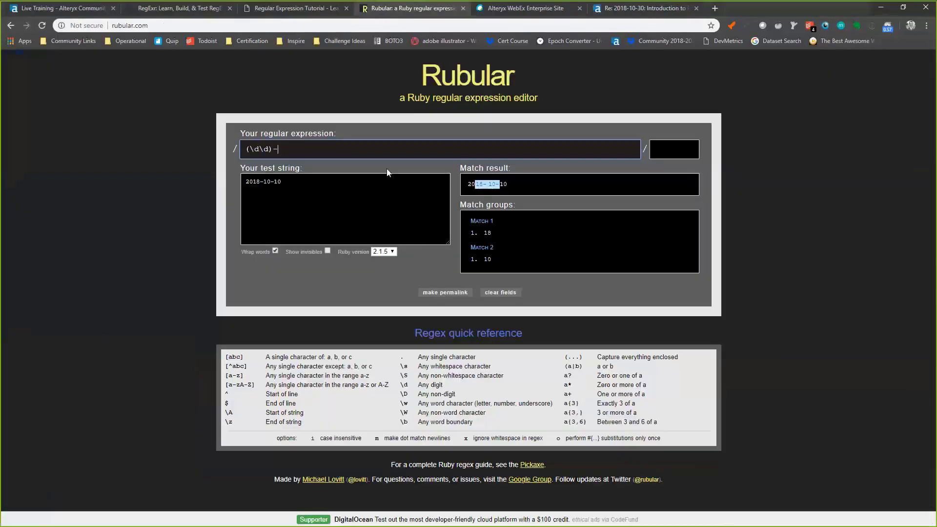
- Look at the Regular Expression Tutorial and RegExr pages in the browser, and return to Rubular's test string
key("ctrl+a")
left_click(317, 15)
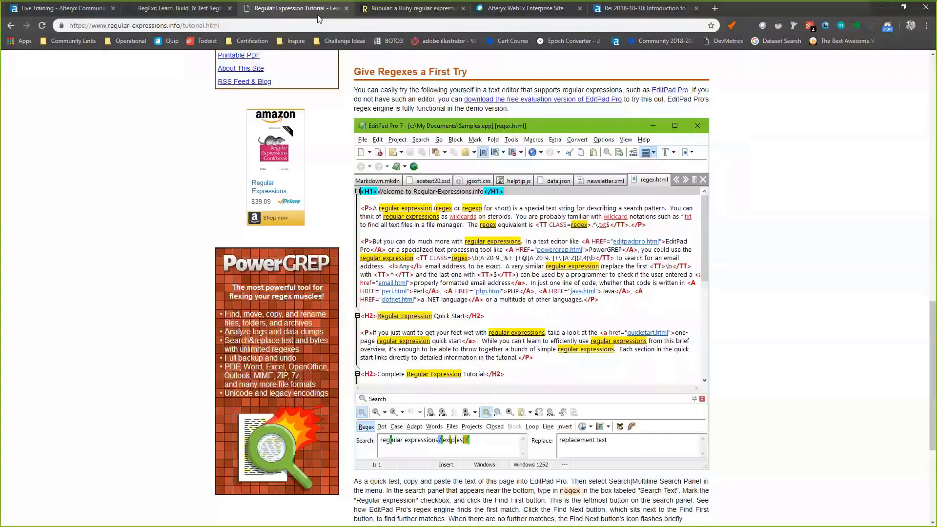
left_click(192, 8)
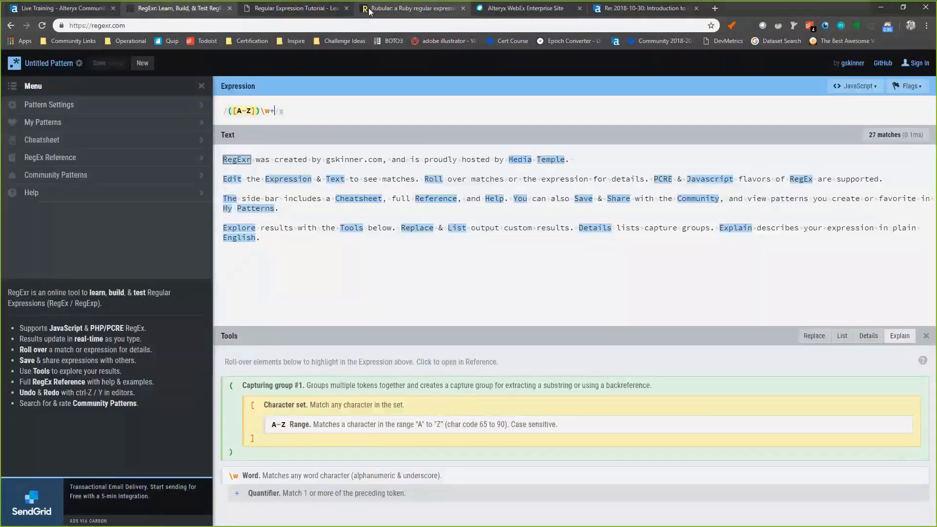
left_click(412, 8)
key("ctrl+a")
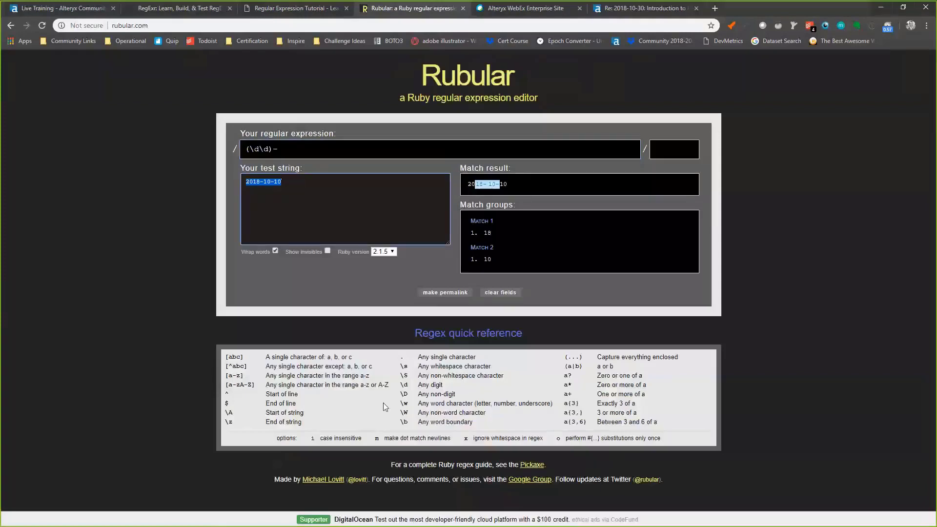
- Clear the existing regular expression in Rubular
left_click(281, 155)
key("ctrl+a")
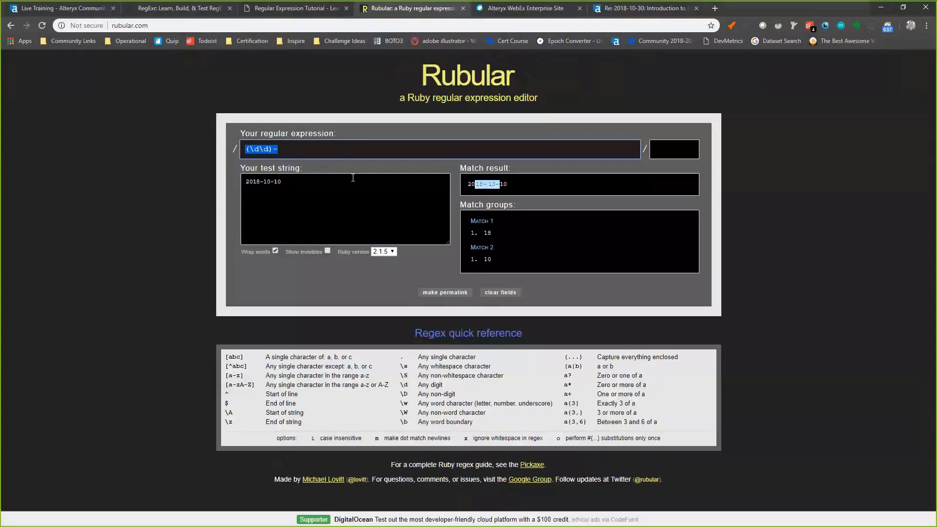
key("BackSpace")
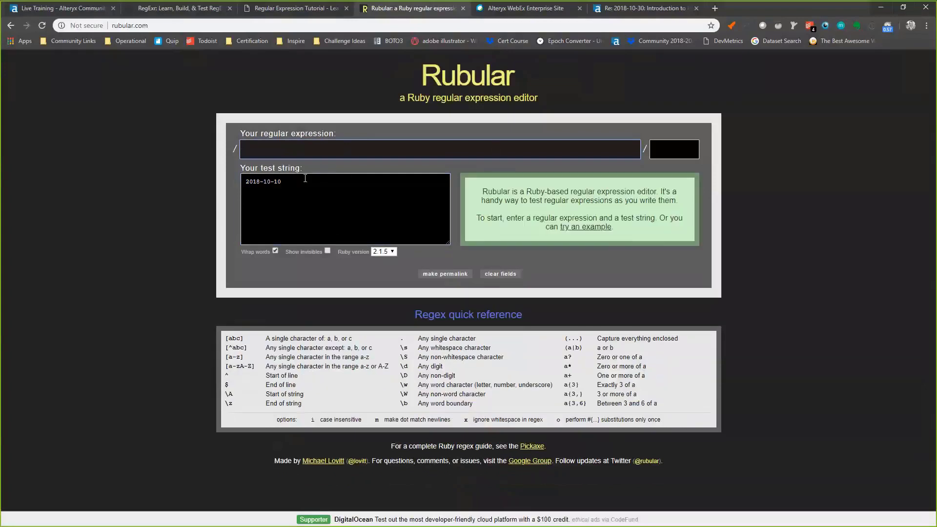
- Review the test string 2018-10-10, enter \d as Rubular's regular expression and examine the match result
left_click(336, 225)
triple_click(287, 182)
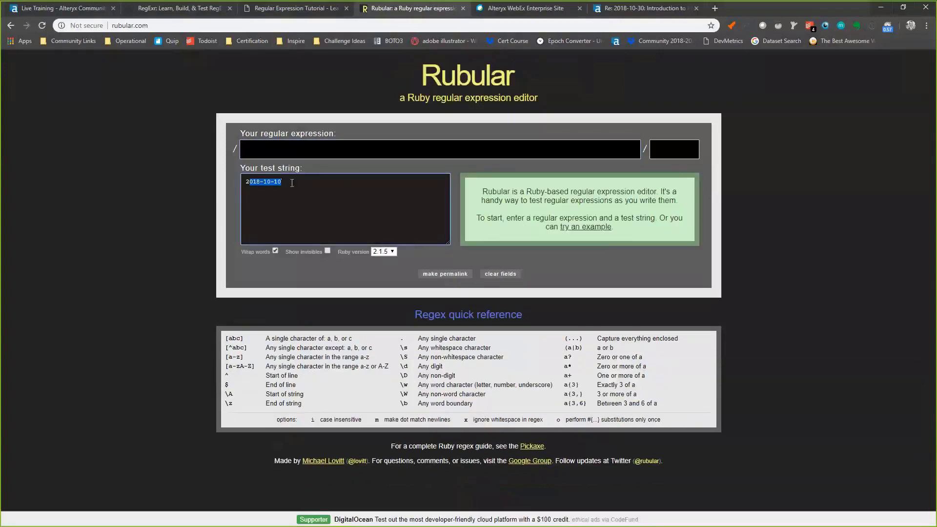
left_click(286, 182)
triple_click(247, 206)
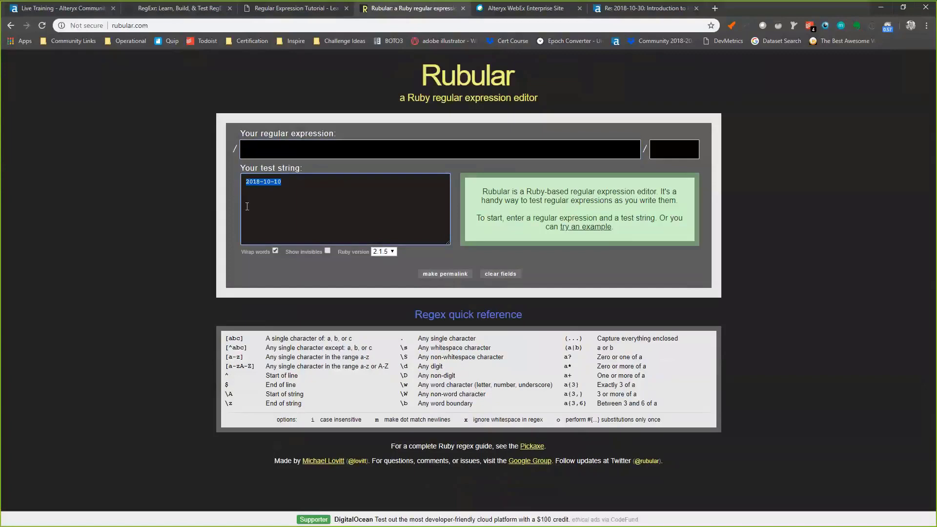
left_click(256, 183)
key("shift+Tab")
key("shift+Tab")
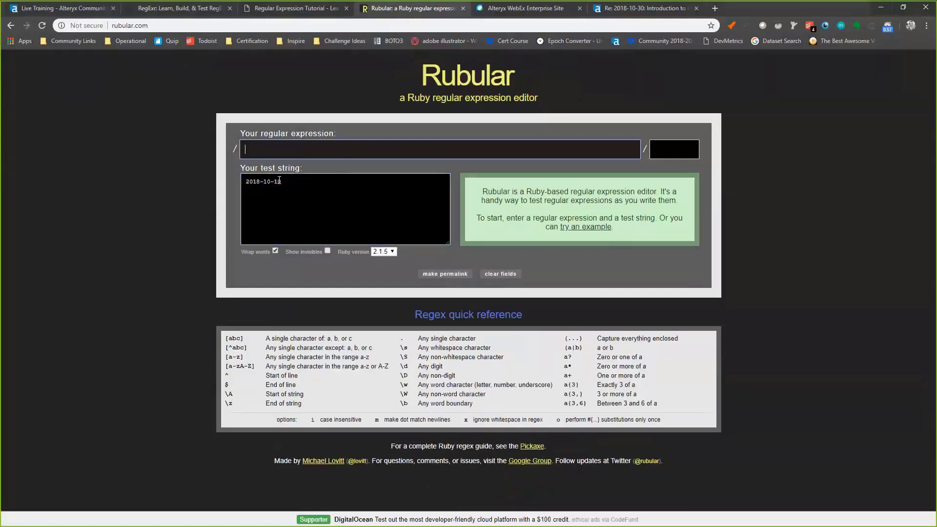
type("\\d")
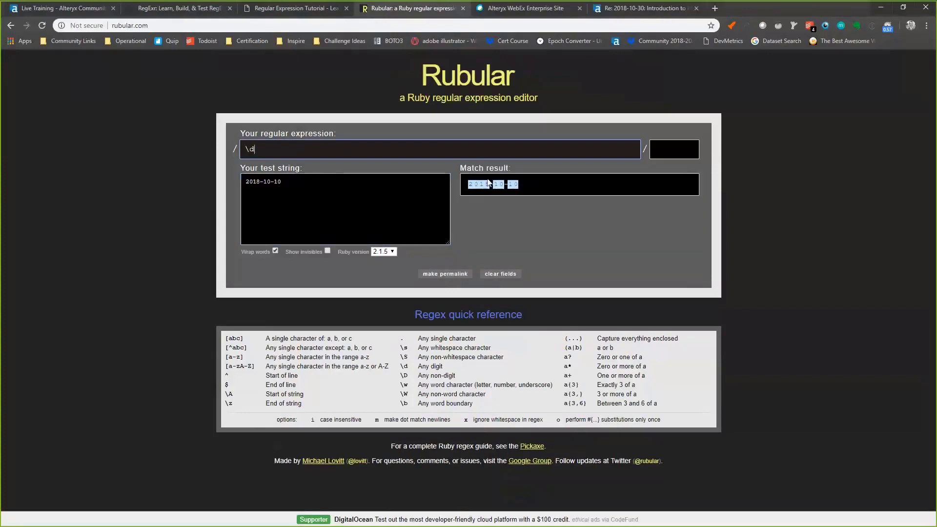
left_click(476, 189)
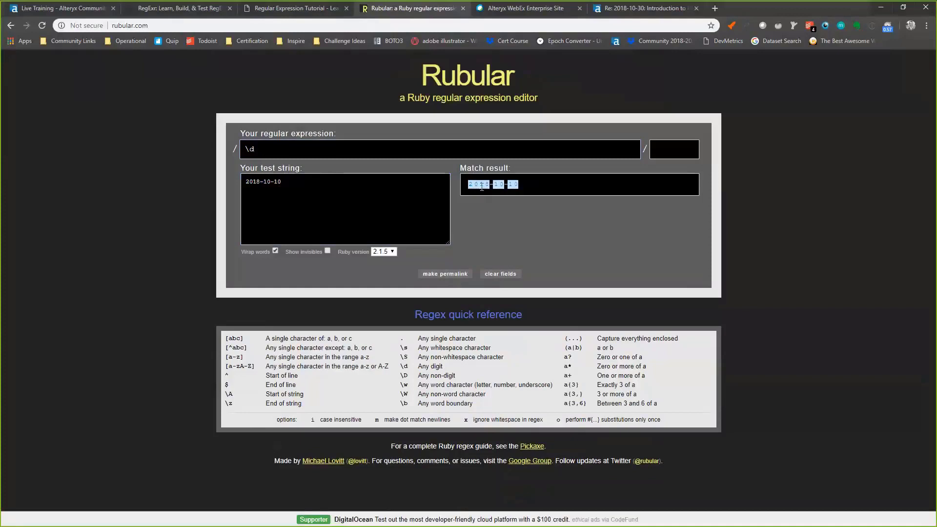
- Enclose \d in a capturing group as (\d) in Rubular's regular expression, and examine the resulting match groups
left_click(261, 150)
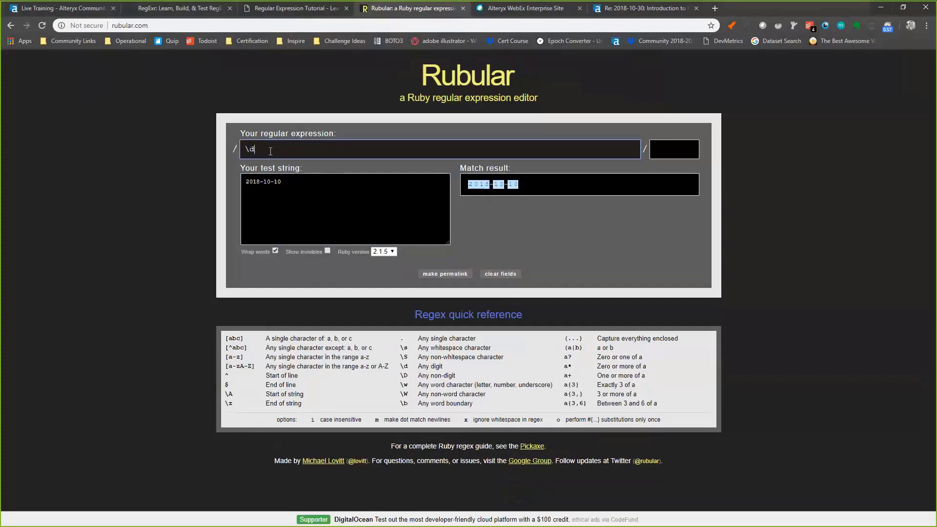
type(")")
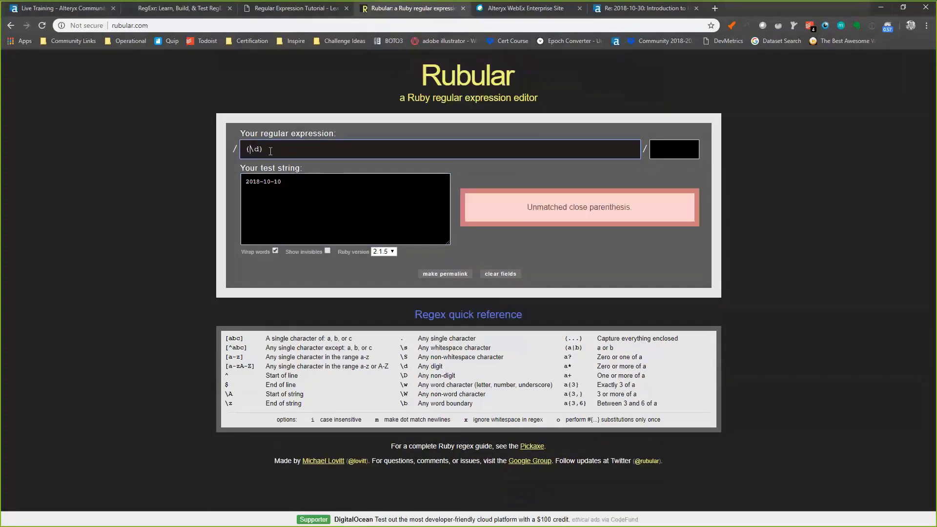
type("(")
left_click_drag(487, 236, 481, 235)
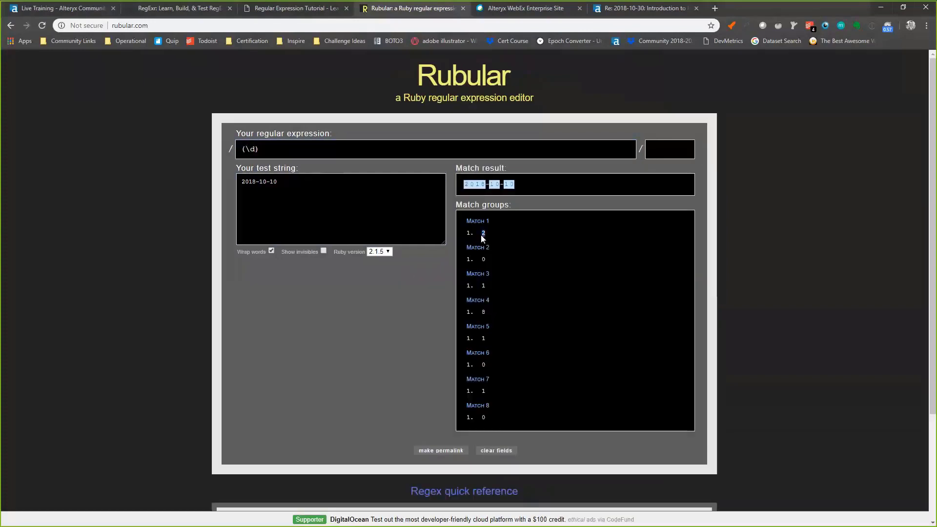
left_click(485, 280)
- Extend the capturing group to two digits, (\d\d), and examine the captured values in the match groups
left_click(261, 149)
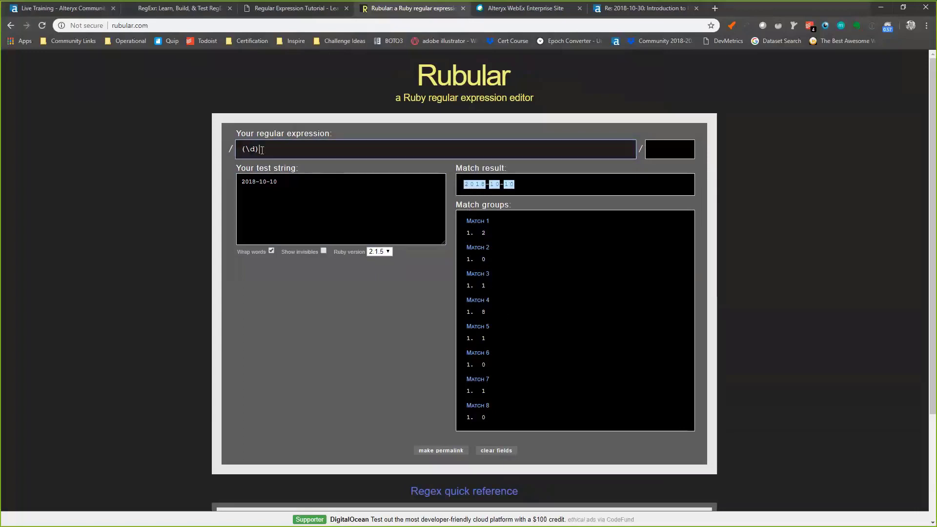
key("Left")
type("\\d")
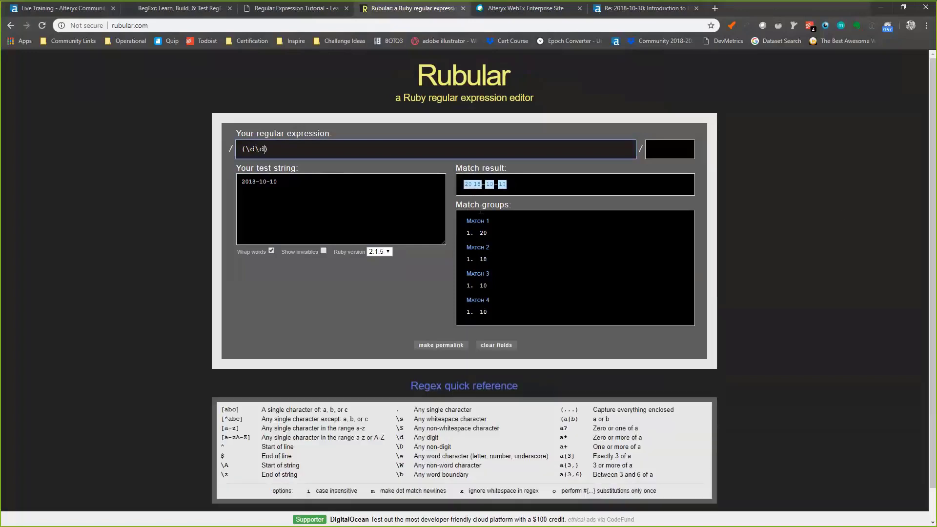
left_click_drag(479, 233, 483, 233)
left_click(485, 258)
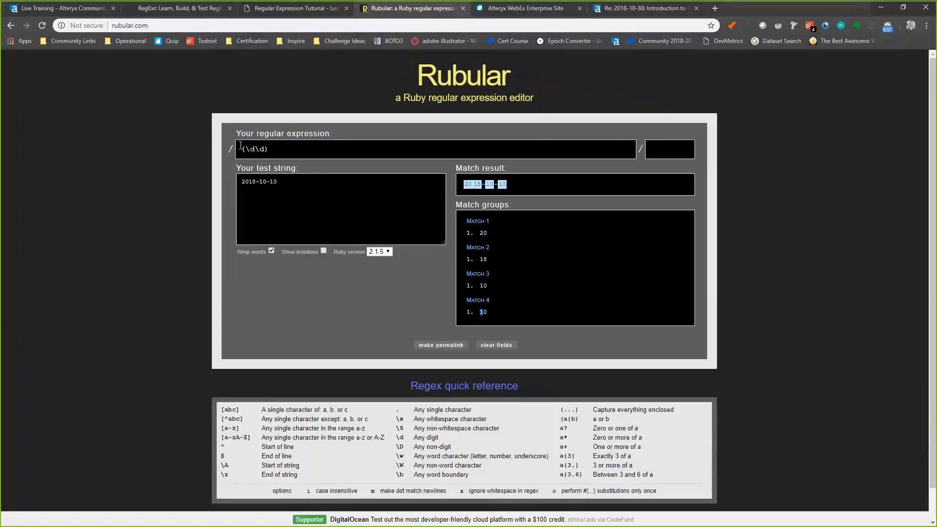
- Add a hyphen on each side of the group to make -(\d\d)-, examining what the group captures
left_click(262, 154)
type("-")
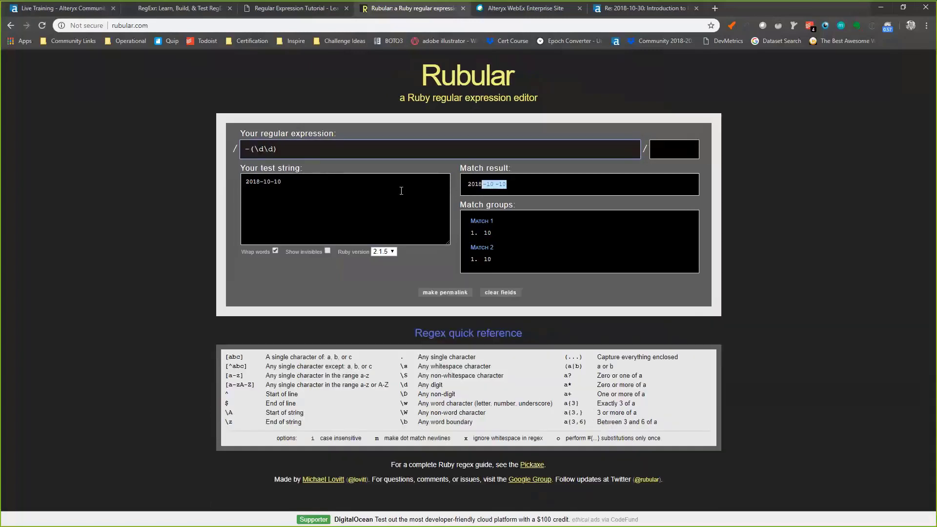
left_click_drag(489, 230, 492, 261)
left_click(281, 151)
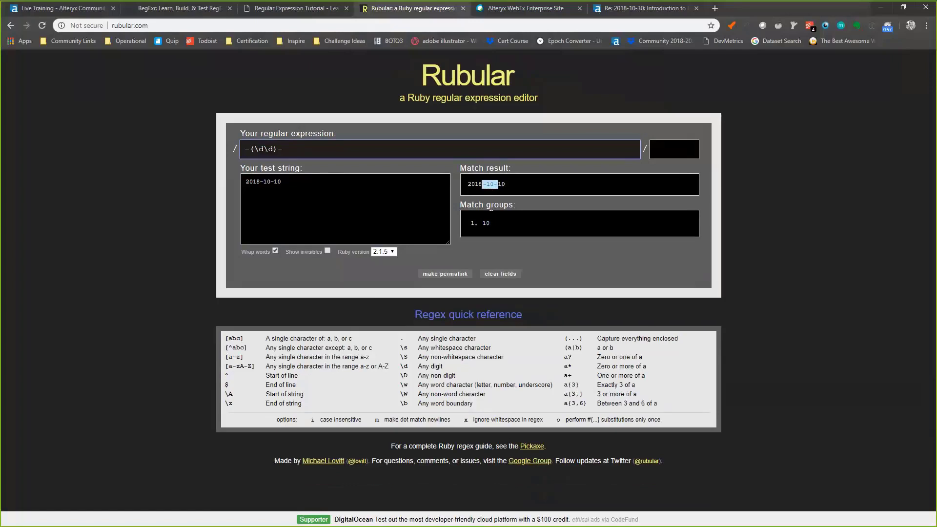
left_click_drag(494, 221, 487, 223)
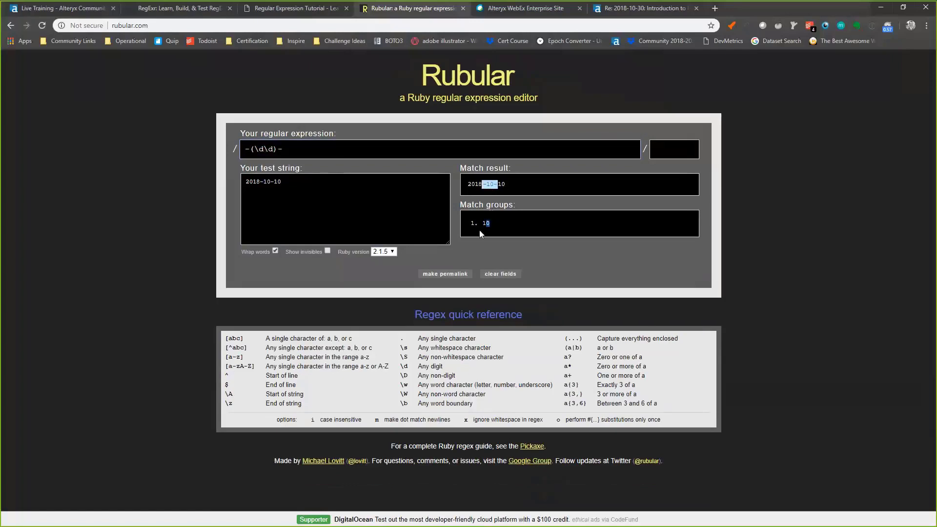
double_click(486, 223)
left_click(479, 256)
- Switch to Alteryx Designer, review the RegEx tool's configuration, and move its output Browse tool farther along the canvas to leave room
left_click(881, 6)
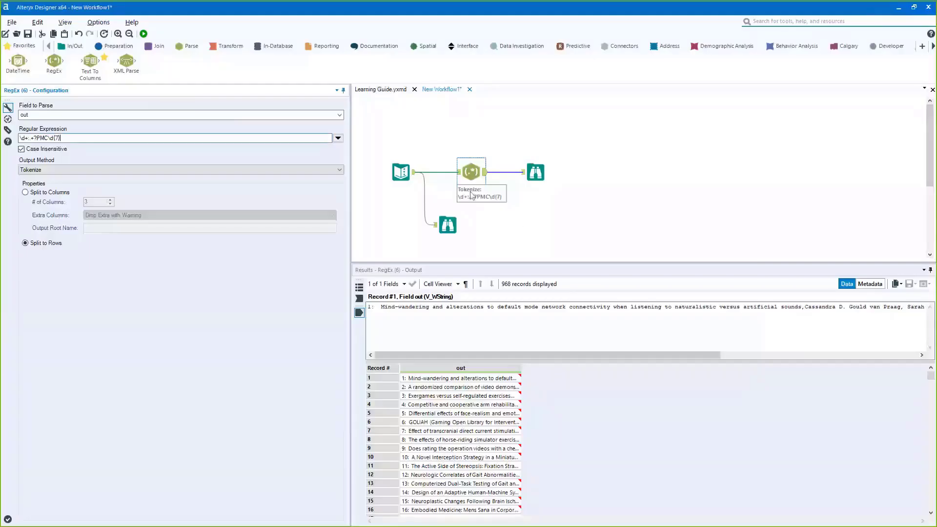
left_click(467, 172)
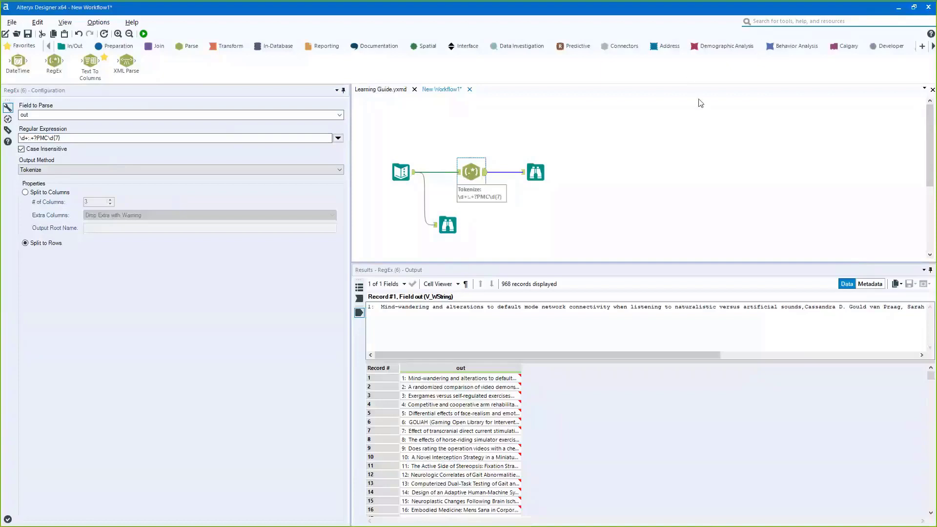
key("alt+Tab")
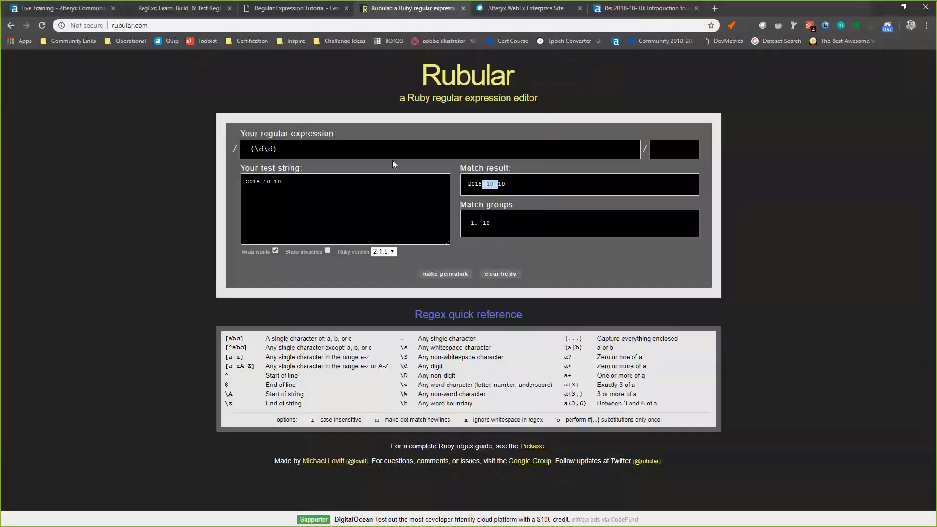
key("alt+Tab")
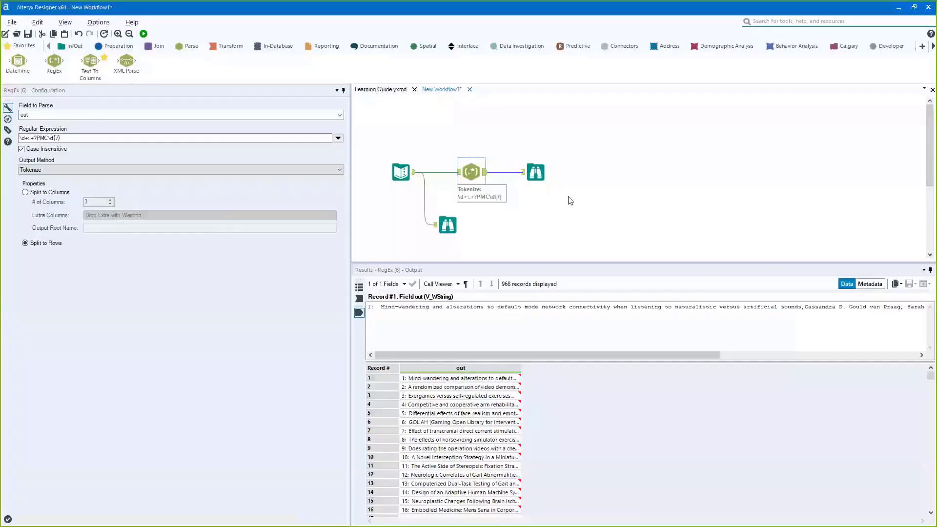
left_click(570, 173)
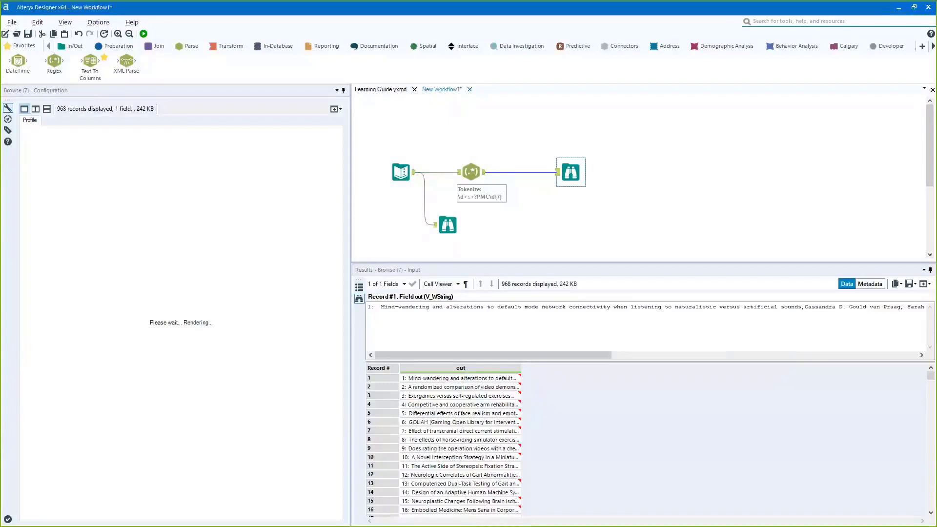
- Review records 1 to 16 of the split citations, and bring up the citation text full-screen in Notepad++
key("alt+Tab")
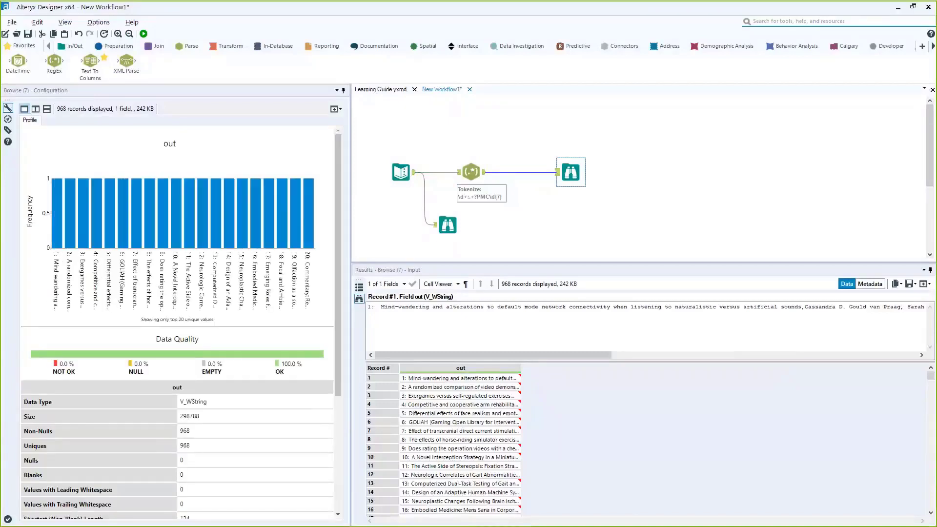
left_click_drag(467, 381, 445, 494)
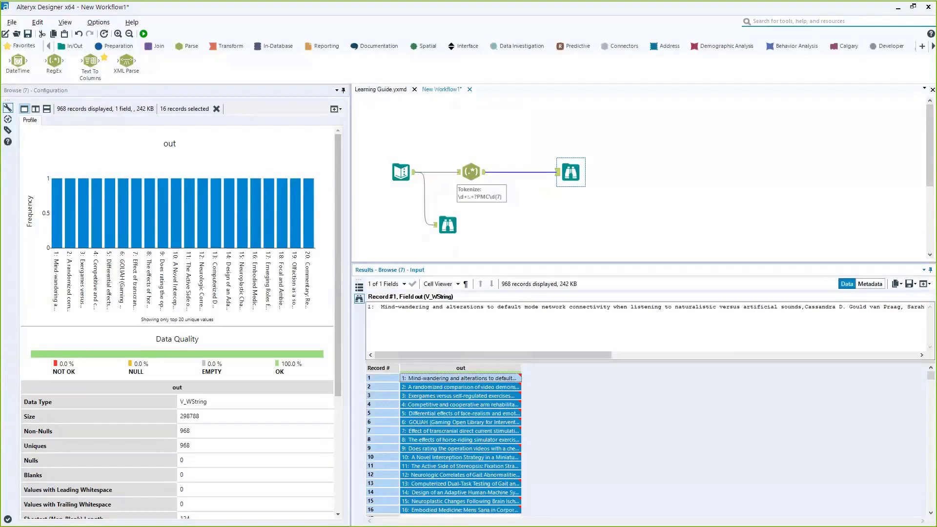
key("alt+Tab")
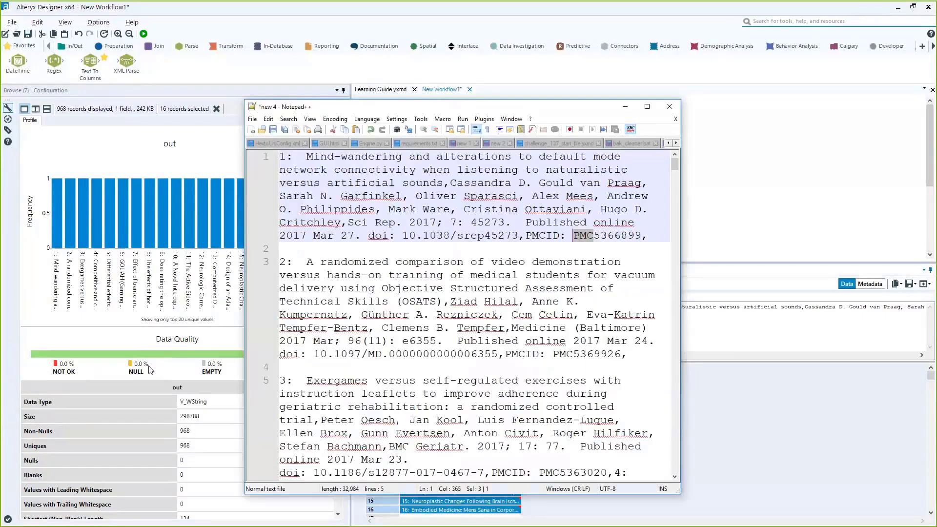
left_click(646, 106)
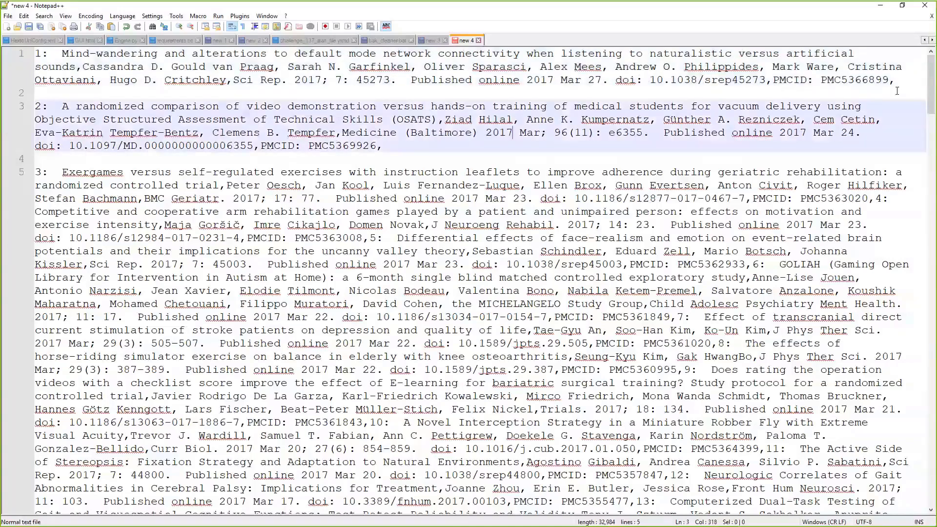
- Remove the trailing comma after the PMC identifier of the first citation
left_click_drag(35, 53, 910, 91)
key("End")
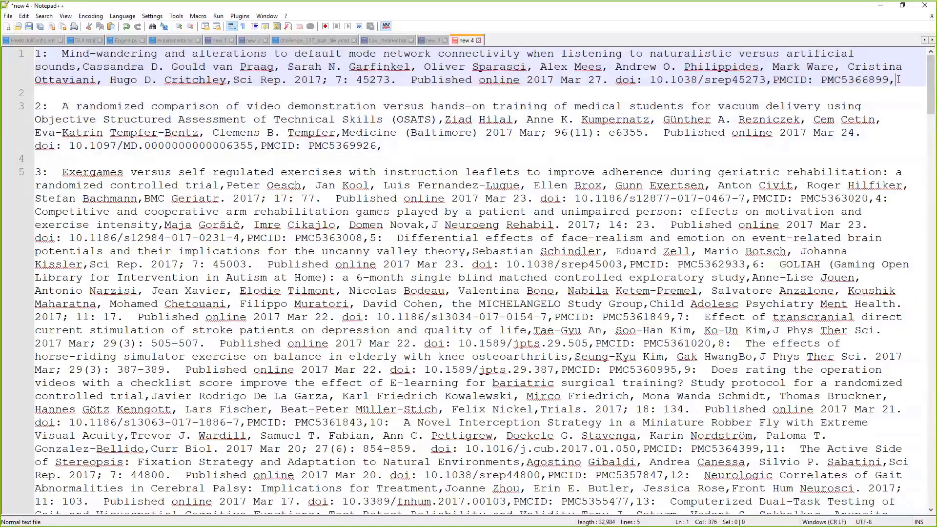
key("BackSpace")
- Remove all text following the first citation, leaving that citation as the document's only content
left_click(62, 106)
left_click(536, 515, "shift")
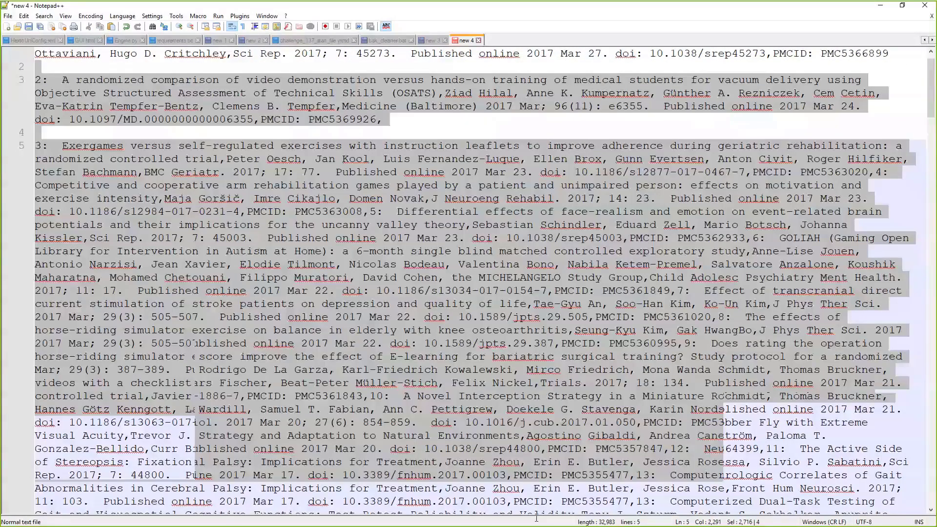
key("Delete")
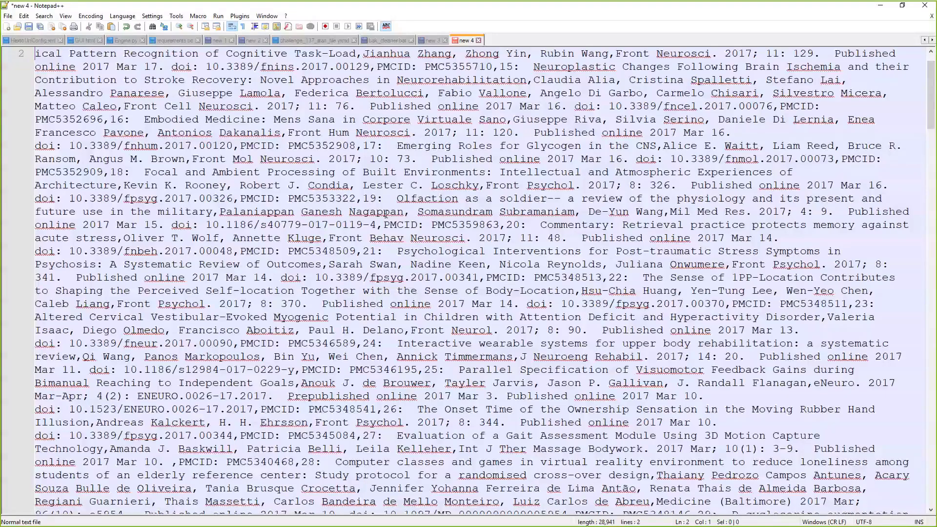
scroll(342, 73, "up", 1)
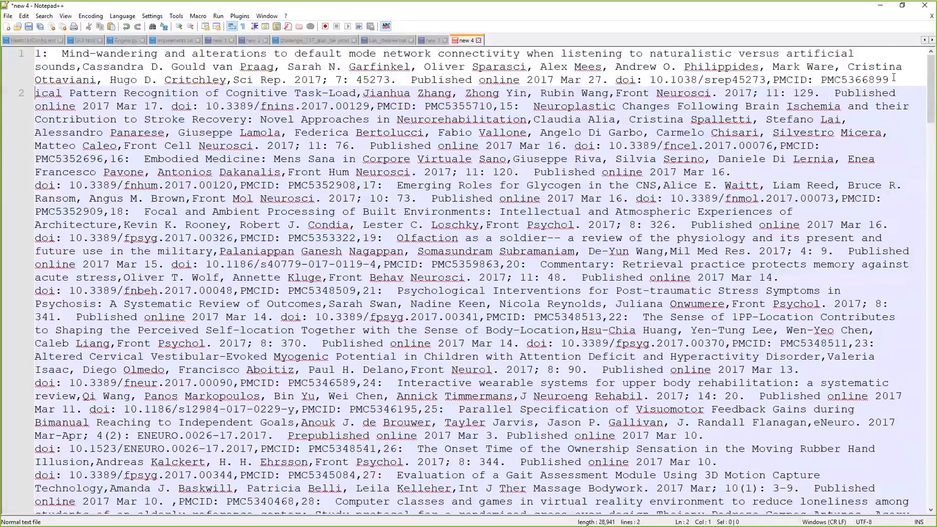
left_click(342, 53, "shift")
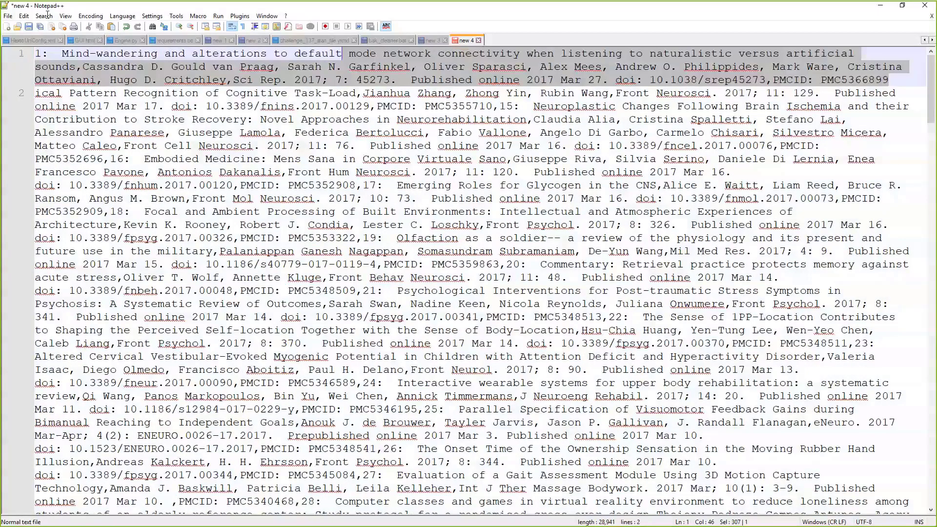
key("shift+Home")
key("ctrl+c")
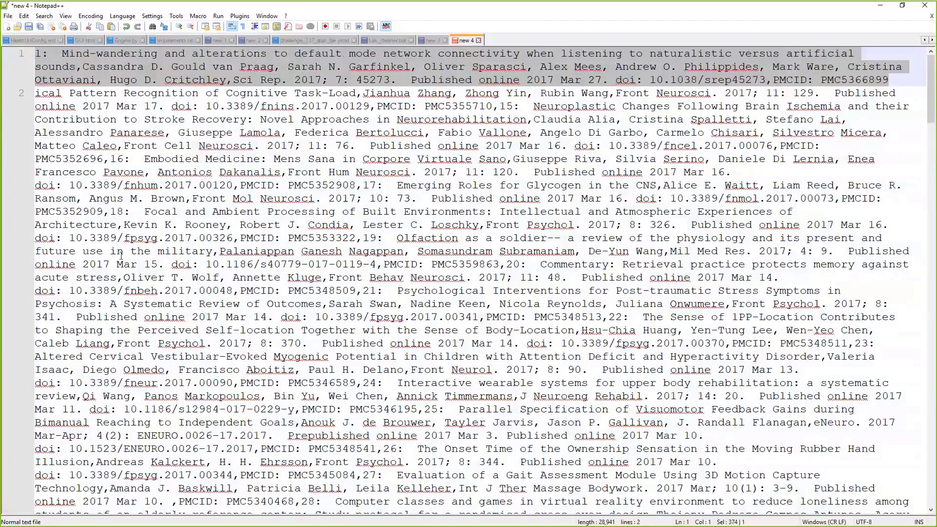
key("ctrl+a")
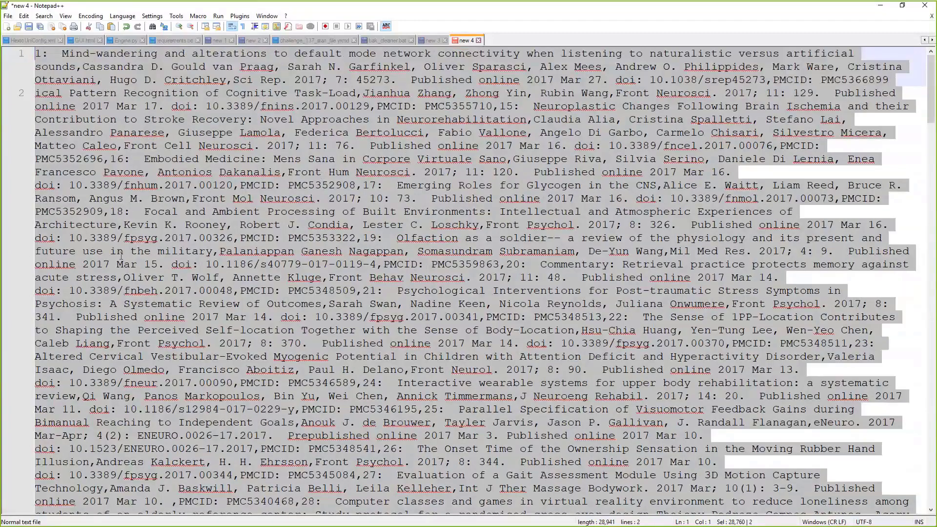
key("ctrl+v")
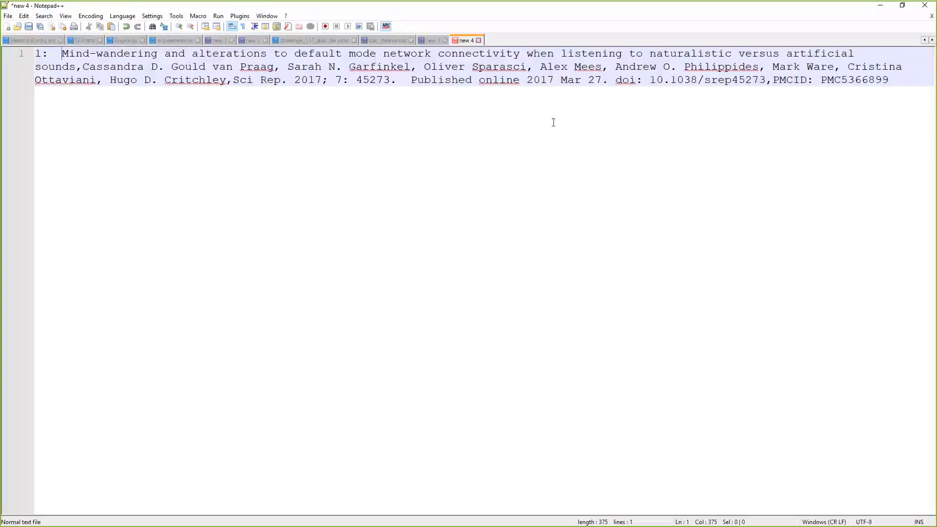
- Examine the citation's number and title, its author list, and its publication details through the PMCID
key("ctrl+Home")
key("ctrl+Right")
key("ctrl+Right")
left_click_drag(39, 54, 834, 66)
left_click_drag(729, 53, 78, 68)
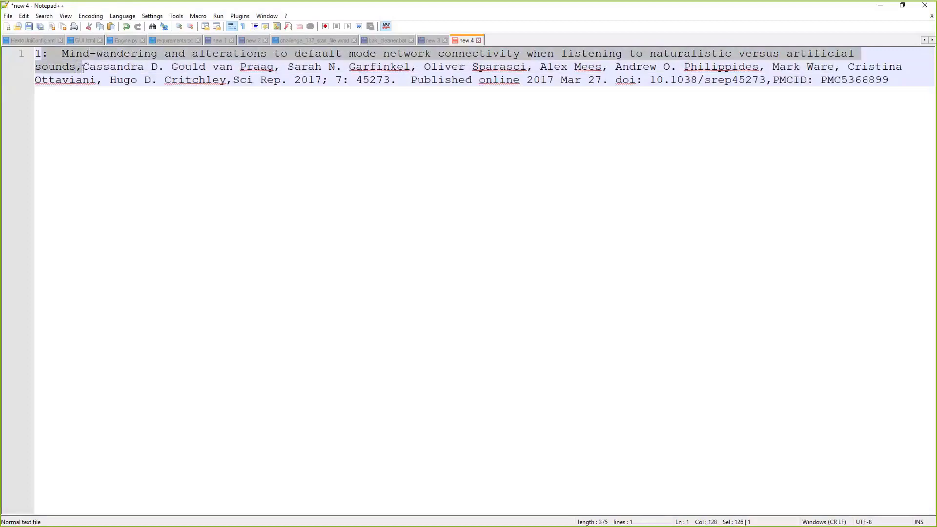
left_click_drag(83, 67, 229, 79)
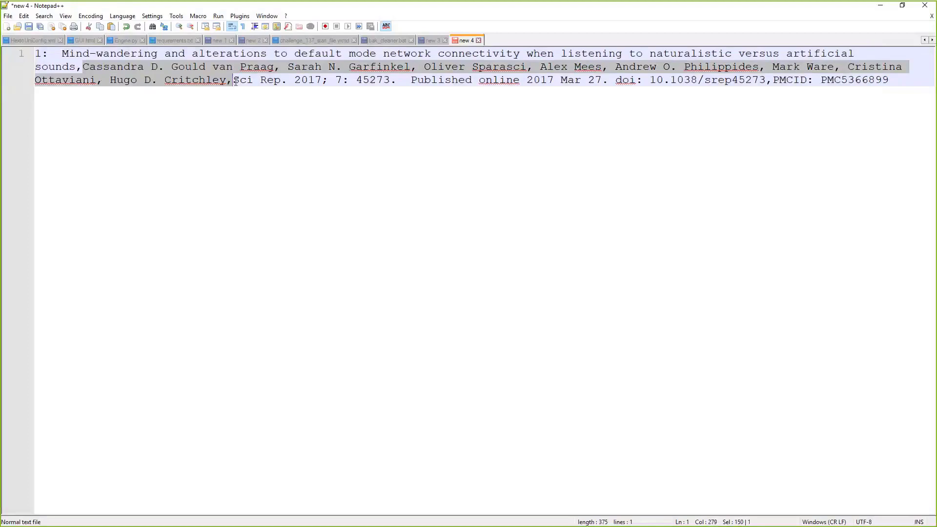
left_click_drag(235, 82, 890, 80)
key("Right")
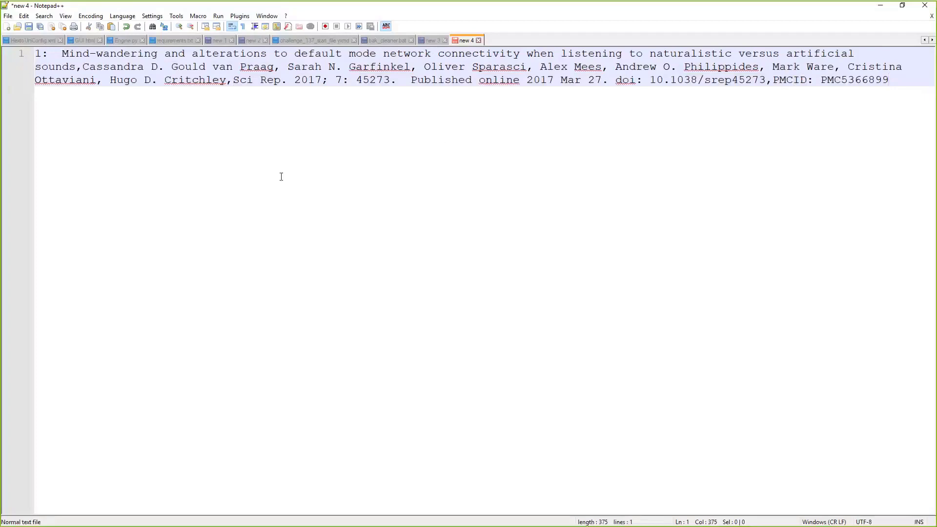
- Examine the commas that end the title and the author list, and the publication details that follow
left_click(78, 70)
key("shift+Left")
key("Right")
key("shift+Left")
key("Right")
key("shift+Right")
double_click(232, 79)
double_click(235, 81)
left_click(235, 80)
left_click_drag(235, 80, 751, 80)
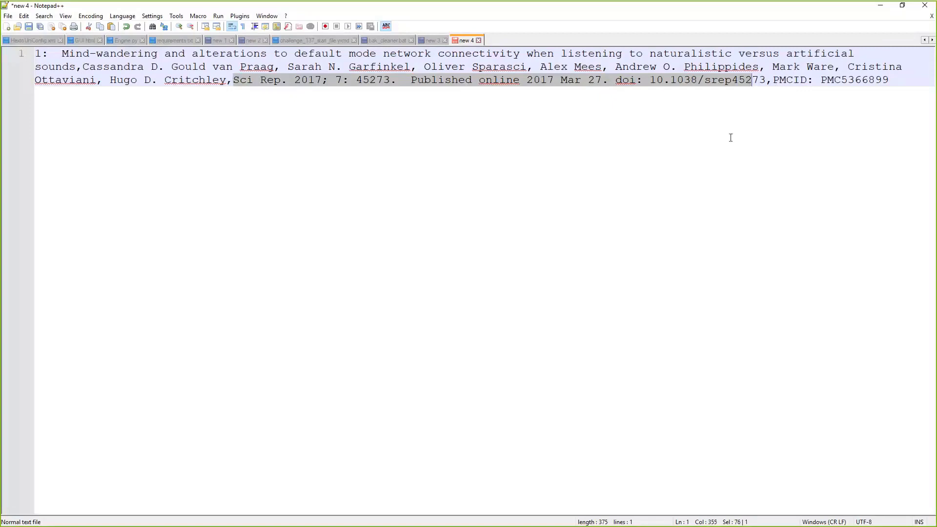
- Examine the comma that separates the DOI from the PMCID in the citation
left_click(771, 86)
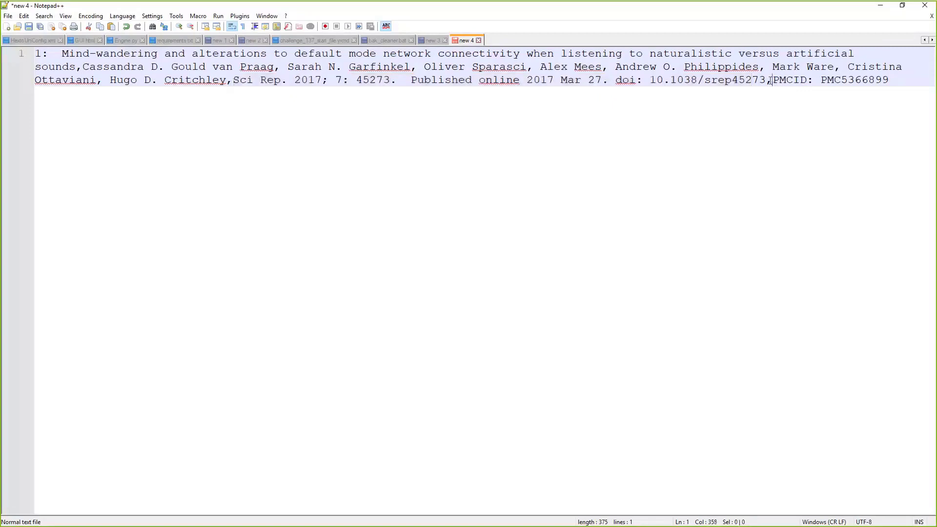
key("shift+Left")
left_click(775, 79)
key("shift+Right")
left_click(766, 79)
key("shift+Right")
- Switch to Alteryx Designer and insert a second RegEx tool between the Tokenize RegEx tool and its Browse tool, with Replace as output method
key("alt+Tab")
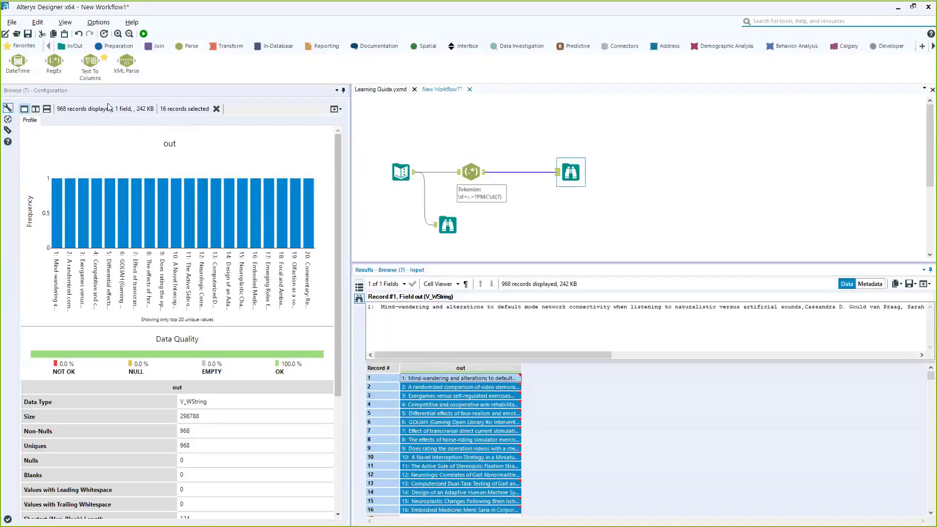
mouse_move(55, 61)
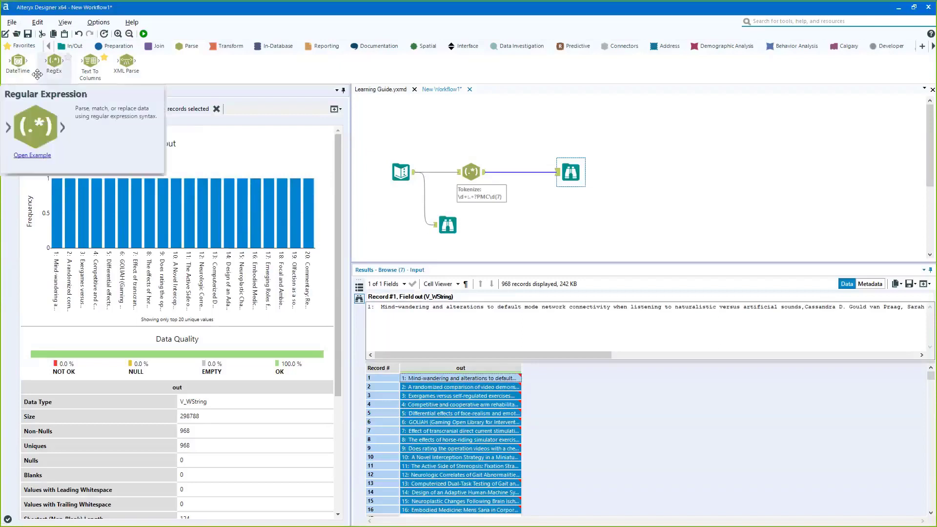
left_click_drag(38, 60, 512, 171)
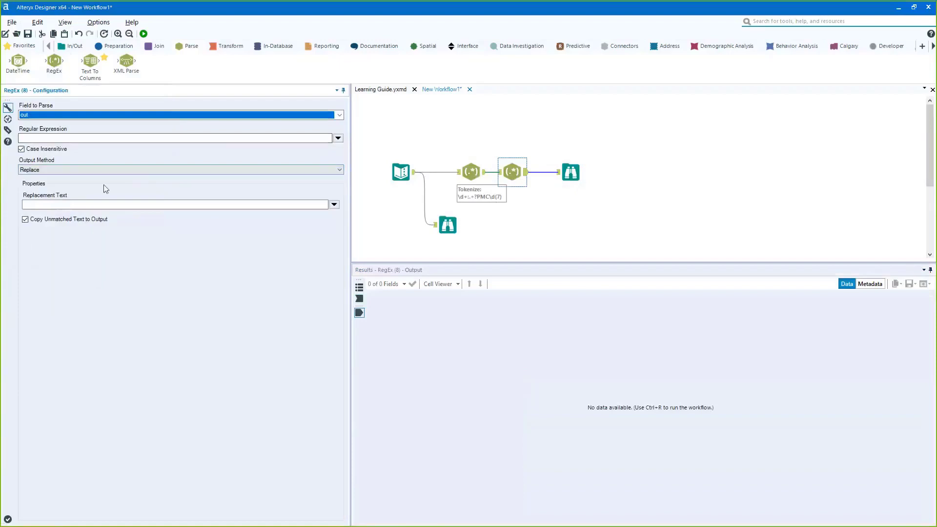
left_click(98, 170)
left_click(86, 179)
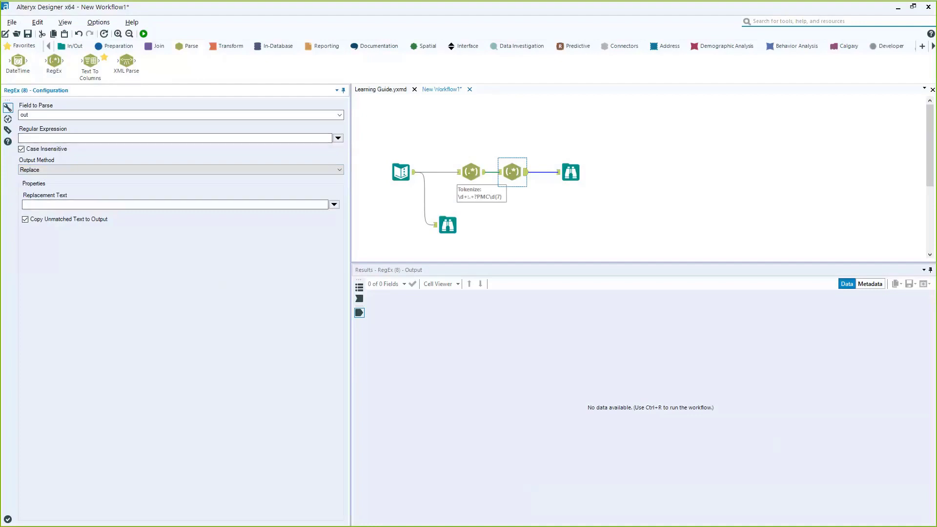
- Start the second RegEx tool's regular expression with a comma followed by the word character token \w
left_click(285, 140)
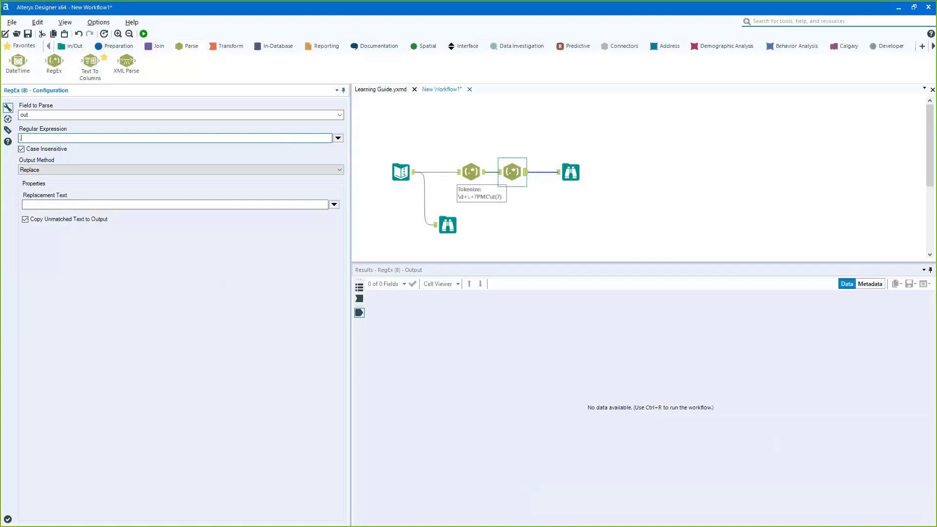
type(".")
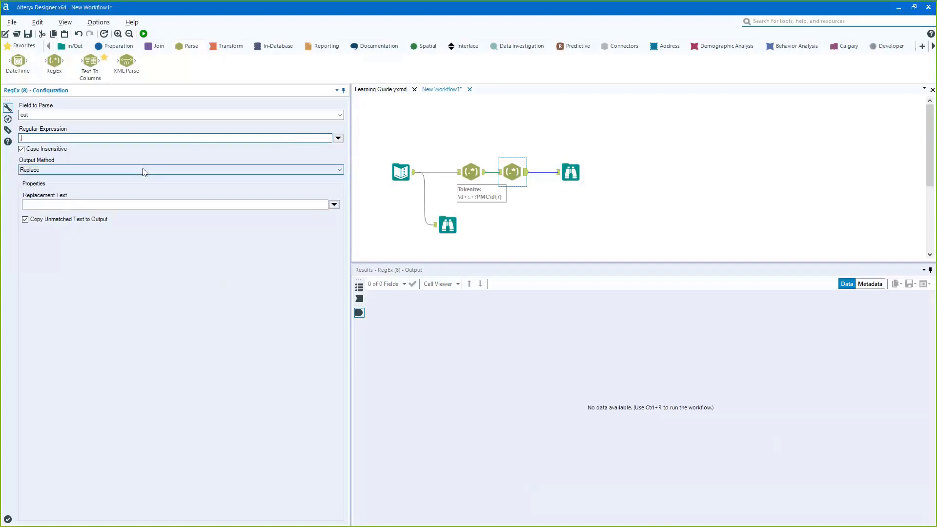
left_click(338, 139)
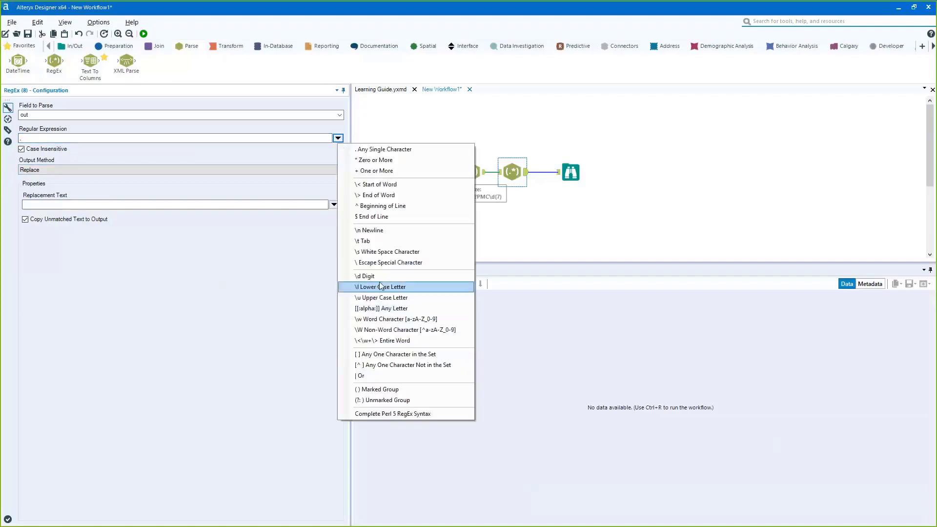
left_click(379, 318)
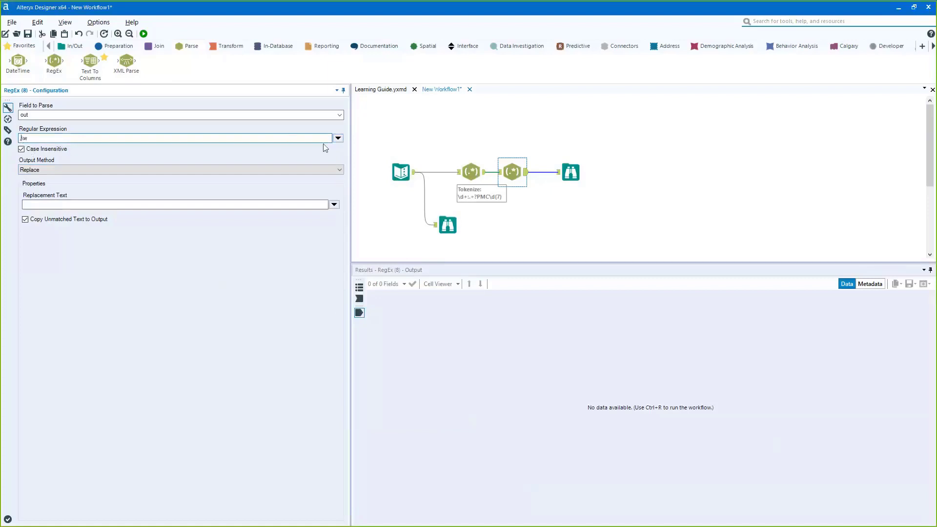
- Enclose the \w token in a marked group, making the regular expression ,(\w)
left_click(338, 139)
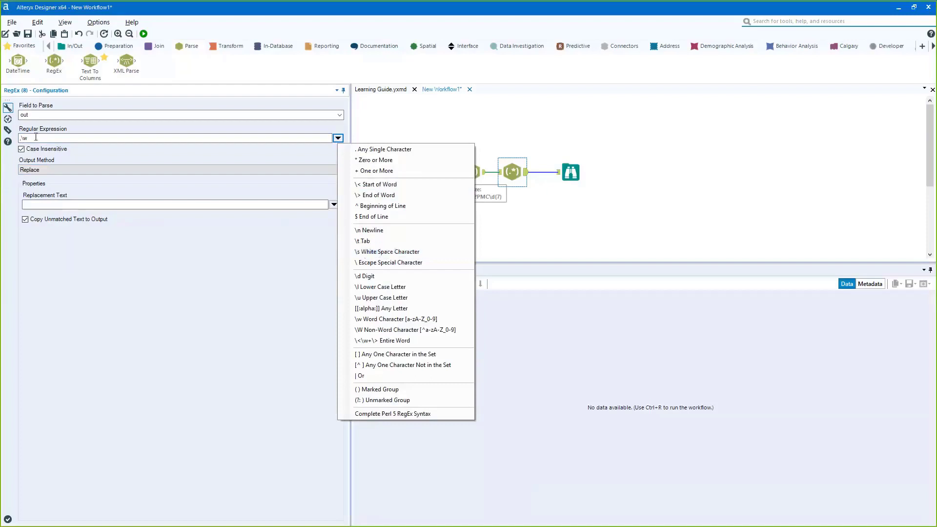
left_click(27, 139)
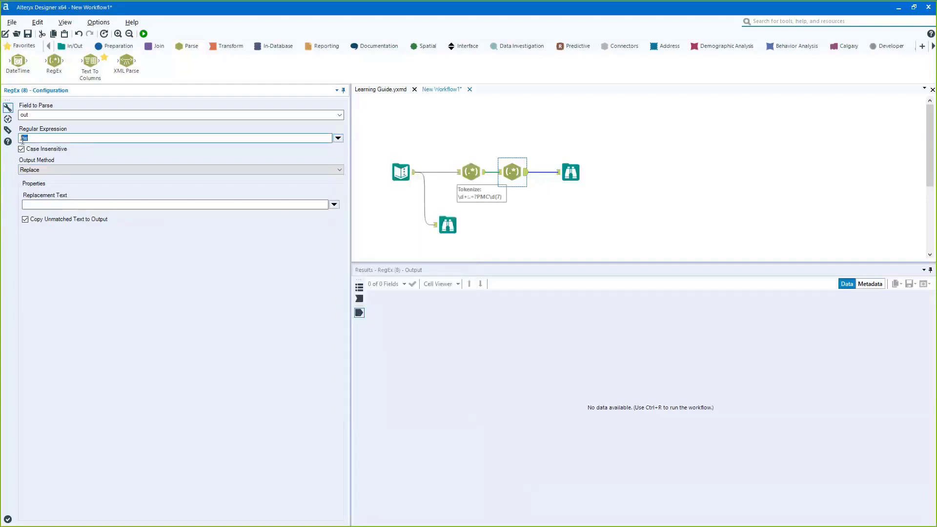
double_click(23, 139)
key("Home")
type(".")
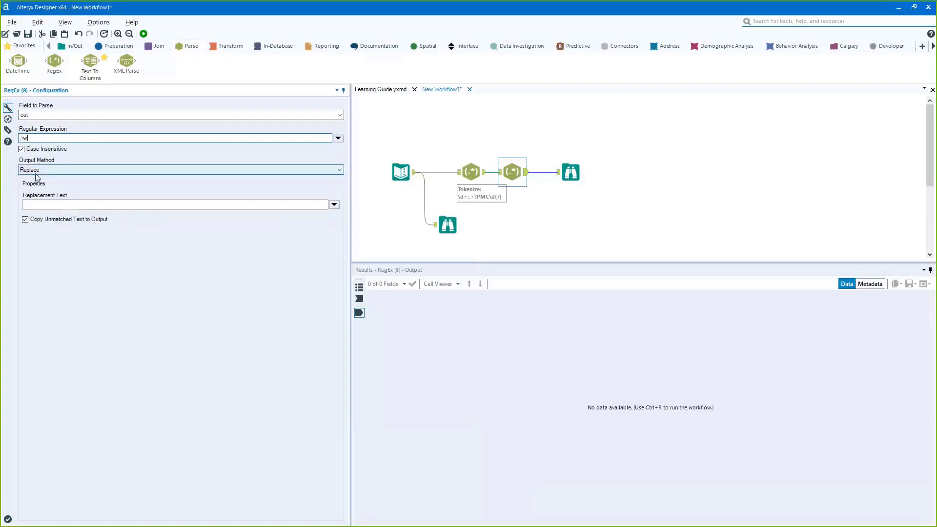
key("End")
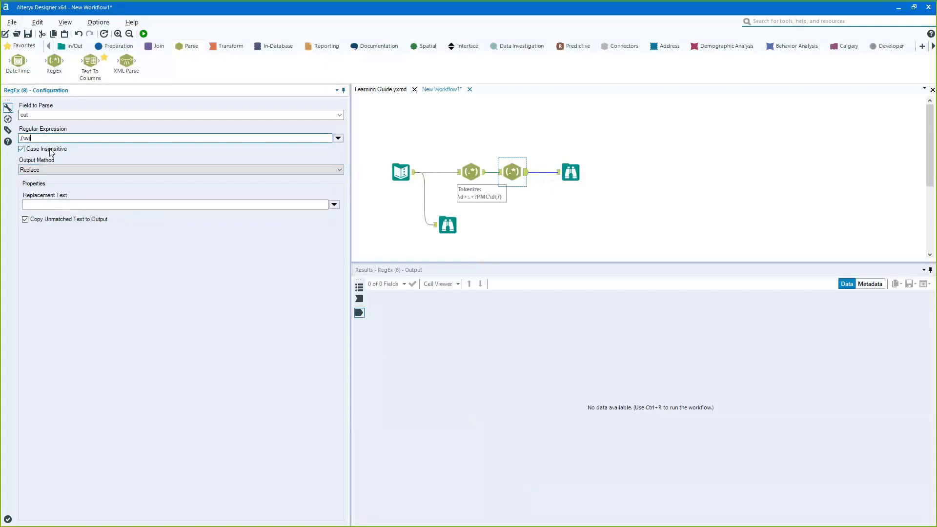
- Set the Replace replacement text to |$1, a pipe followed by the first marked group, and apply the configuration
left_click(46, 203)
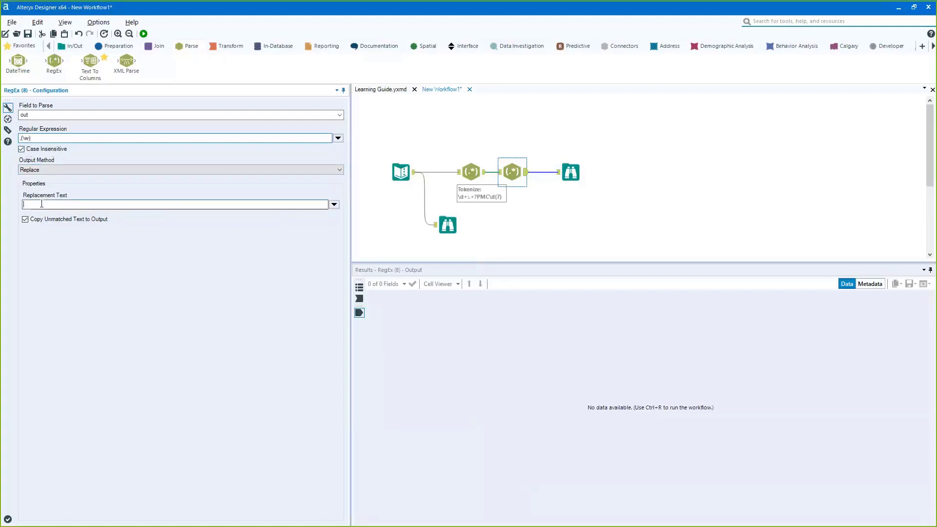
left_click(26, 139)
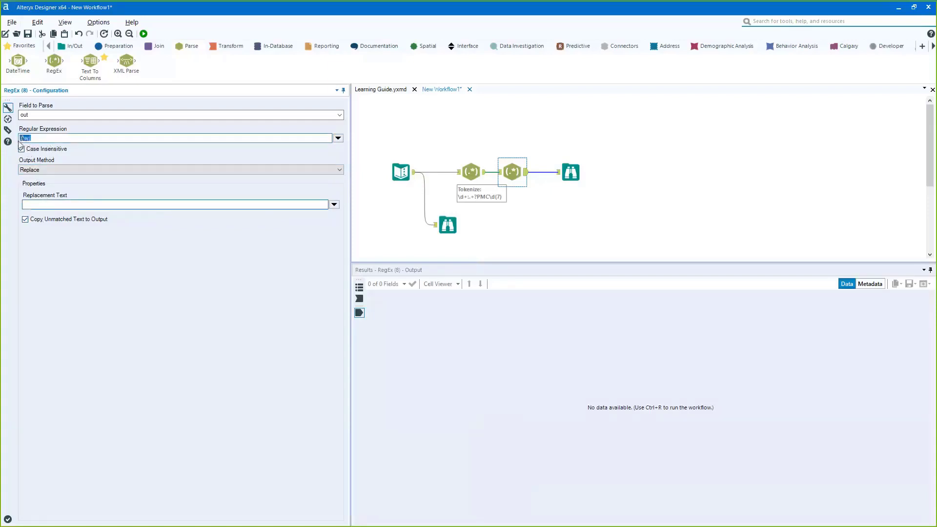
left_click(22, 139)
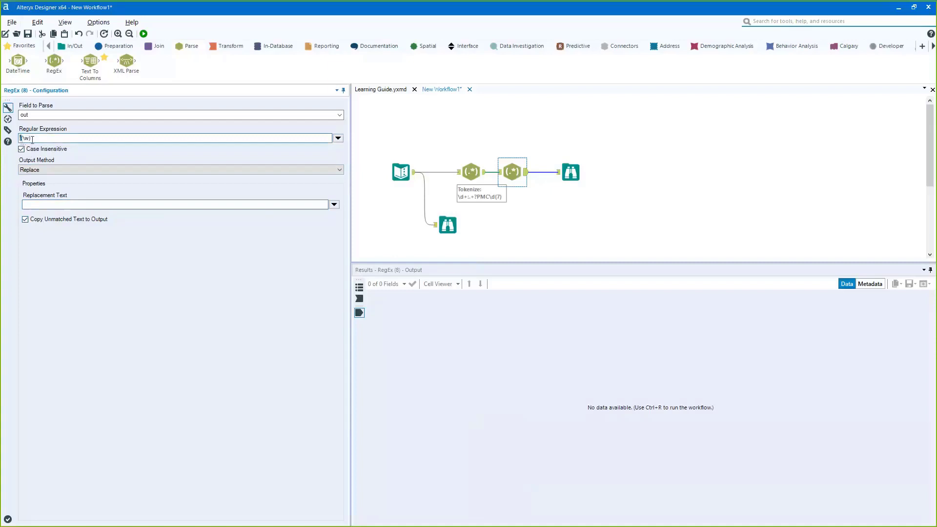
left_click(36, 205)
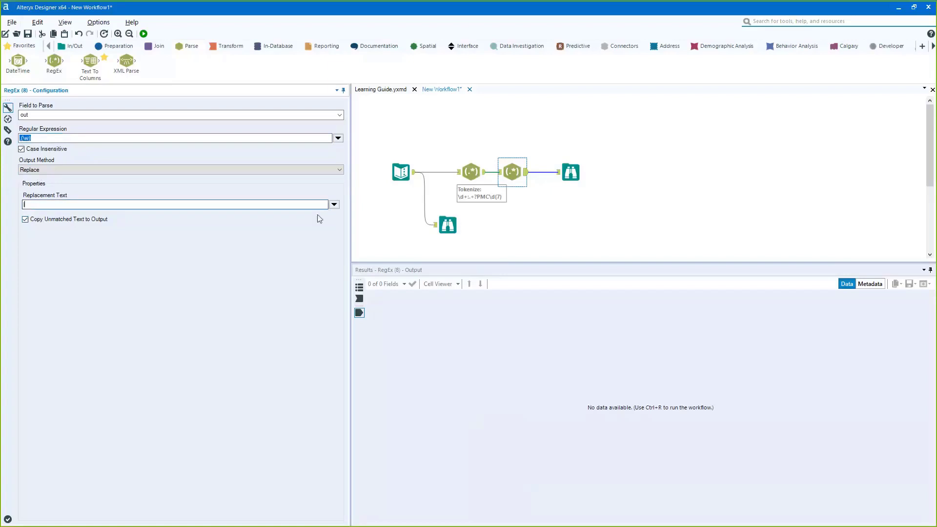
left_click(334, 204)
left_click(377, 216)
left_click(27, 205)
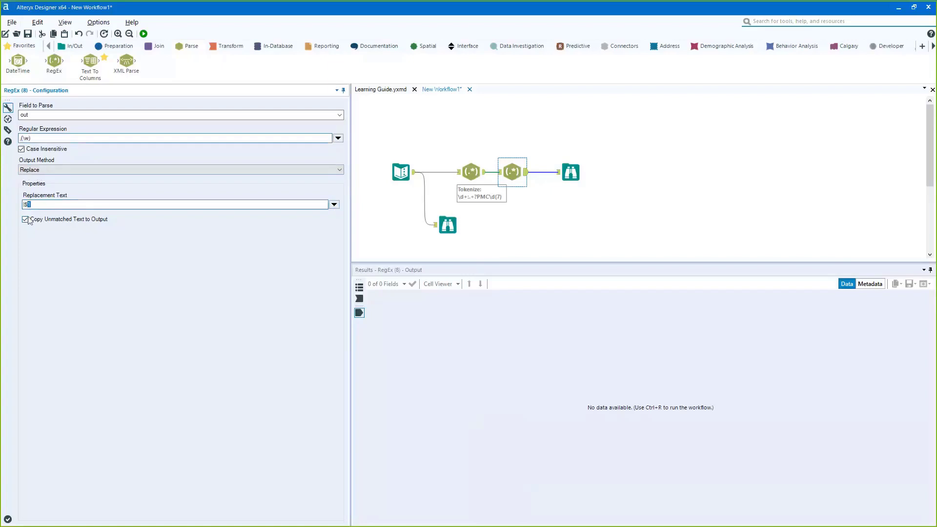
left_click_drag(31, 205, 25, 204)
left_click(32, 208)
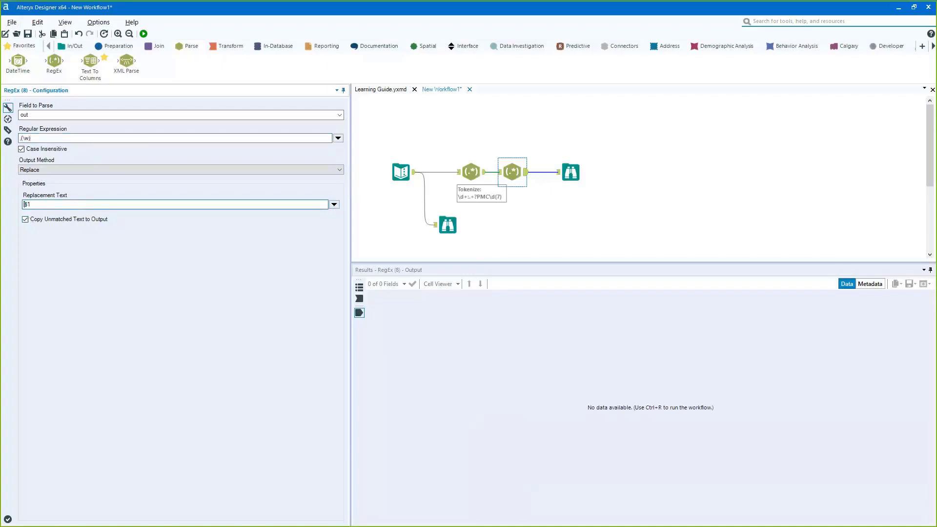
left_click(584, 201)
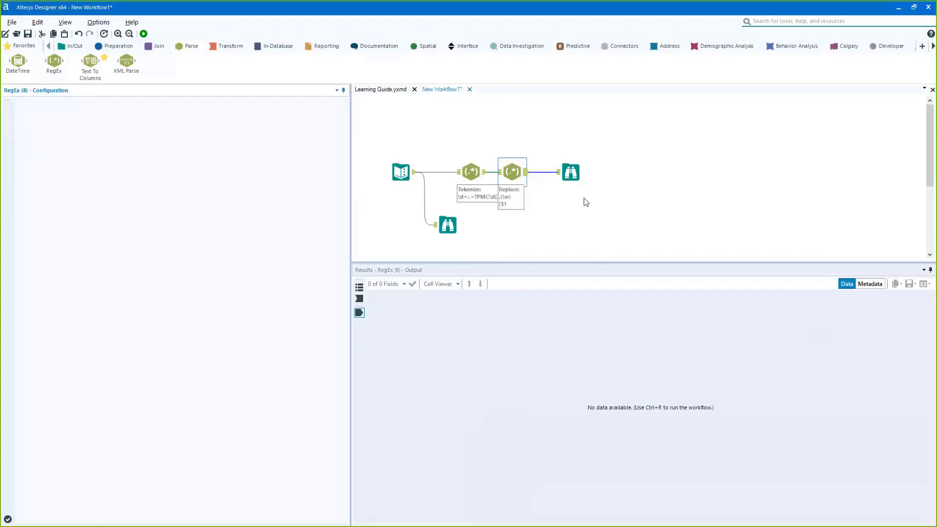
- Run the workflow and examine the pipe separators throughout the first record in the final Browse tool
key("ctrl+r")
left_click(571, 172)
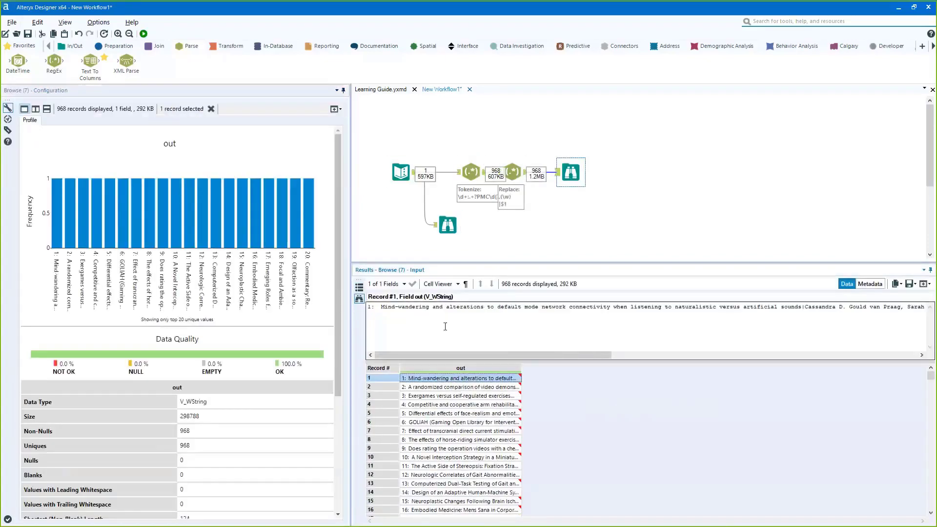
left_click_drag(438, 353, 543, 350)
left_click_drag(509, 307, 572, 308)
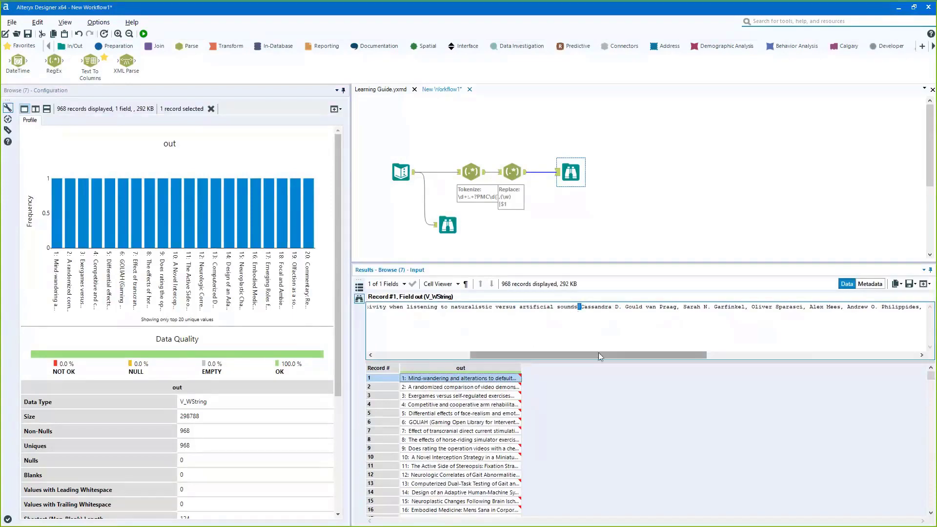
left_click_drag(601, 354, 820, 356)
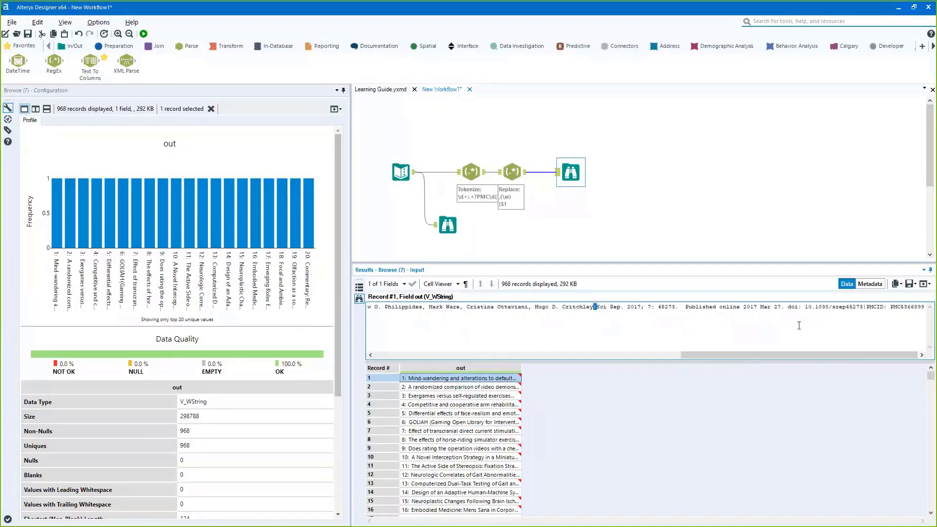
left_click(864, 313)
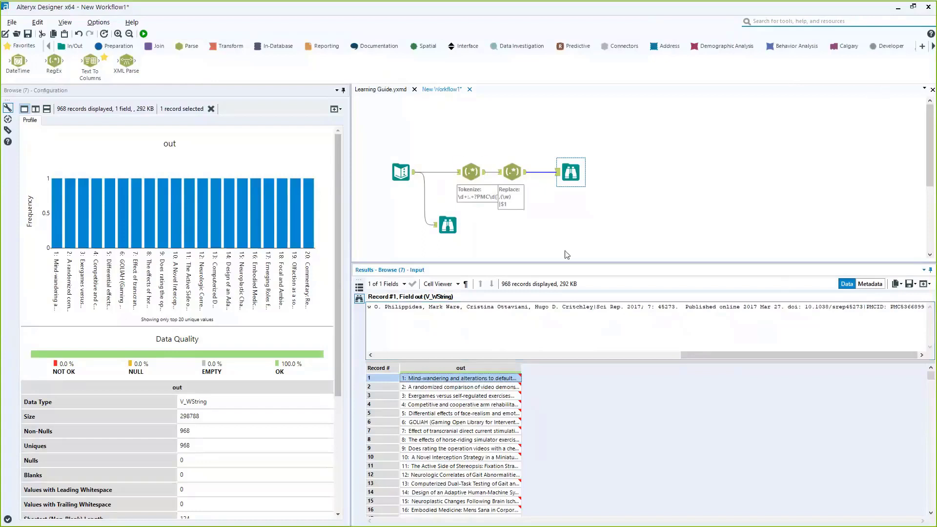
- Try range quantifiers with an upper limit of 10 on the PMC digits in the Tokenize RegEx expression, and restore {7}
left_click(471, 171)
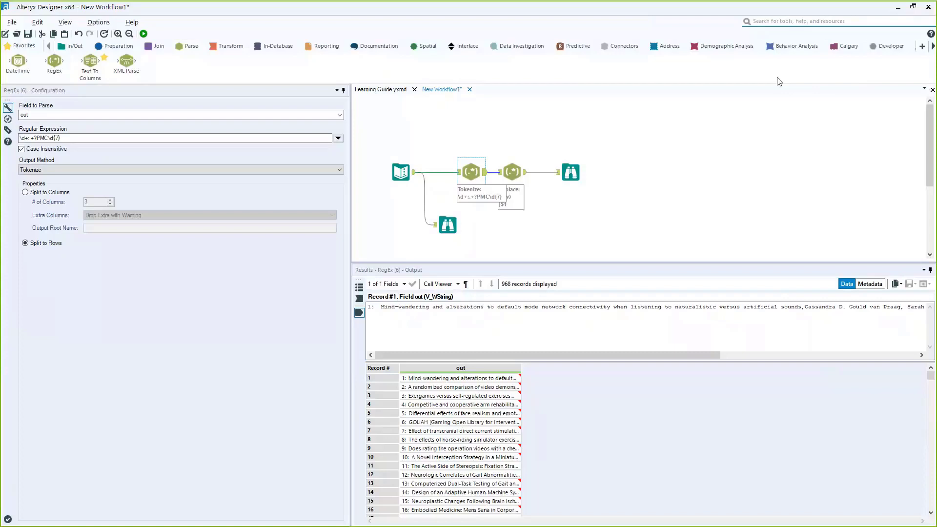
left_click(65, 140)
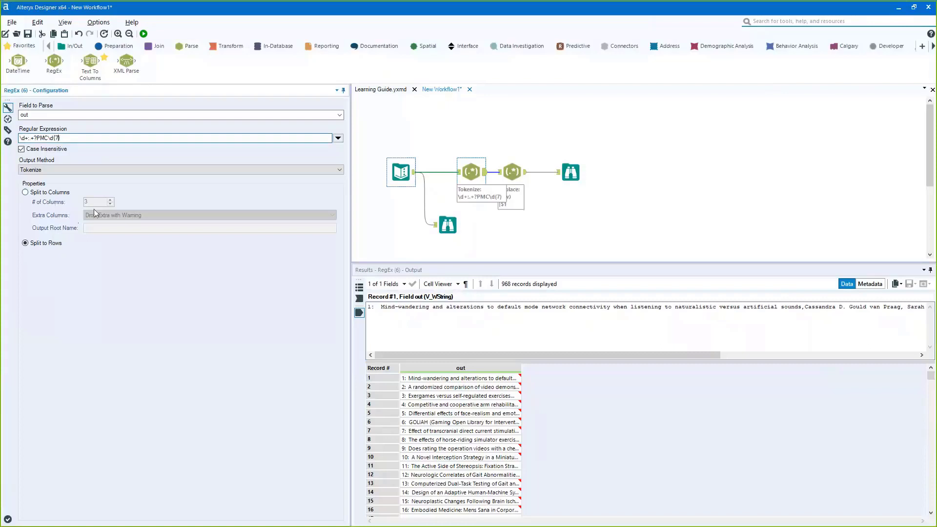
left_click(61, 139)
type(",")
key("BackSpace")
type(",")
left_click(52, 137)
type("10")
key("BackSpace")
key("BackSpace")
key("BackSpace")
key("BackSpace")
type(",10")
key("BackSpace")
key("BackSpace")
key("BackSpace")
type("7")
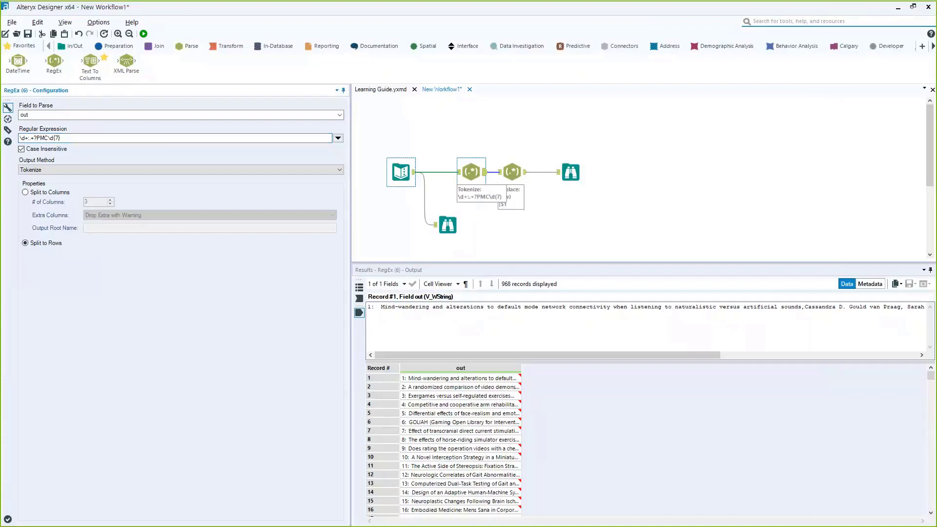
- Switch to the Regular-Expressions.info tutorial in the browser and look through its topic list and introduction
key("alt+Tab")
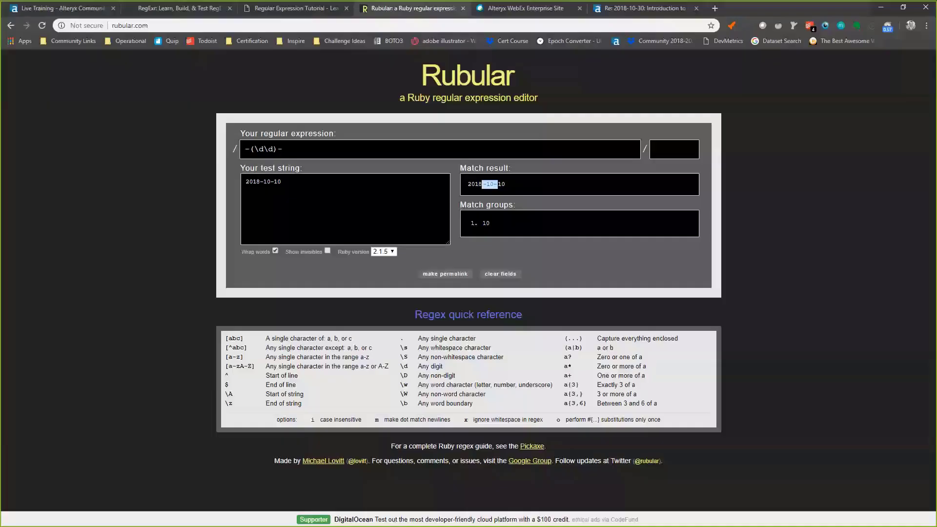
left_click(307, 11)
scroll(390, 81, "up", 15)
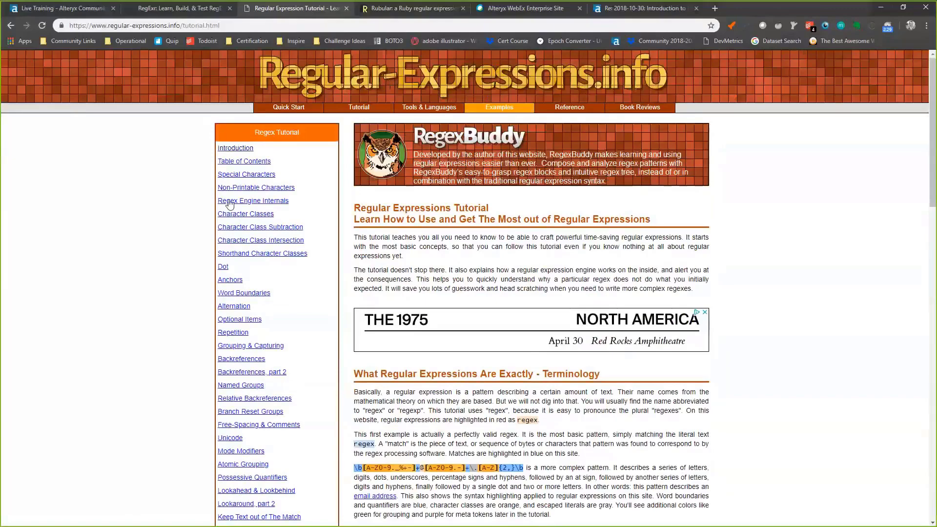
scroll(510, 422, "down", 2)
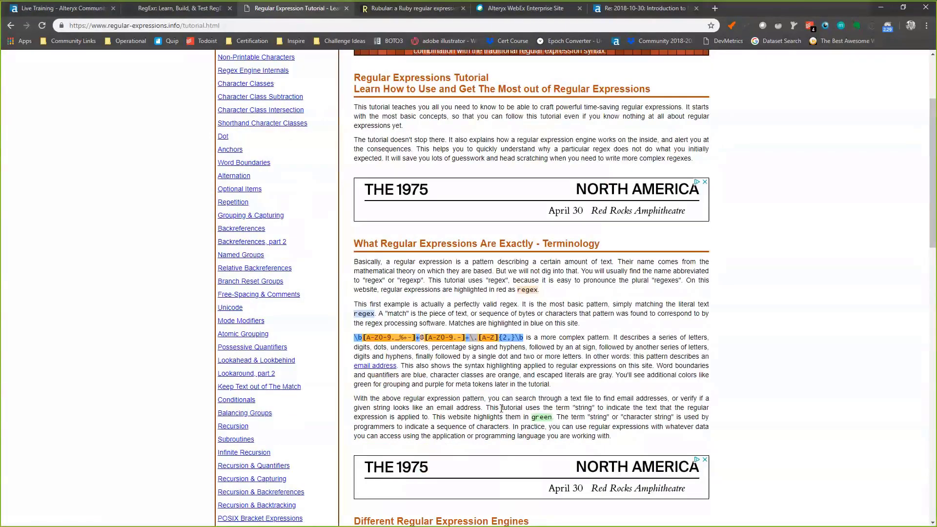
scroll(415, 356, "up", 2)
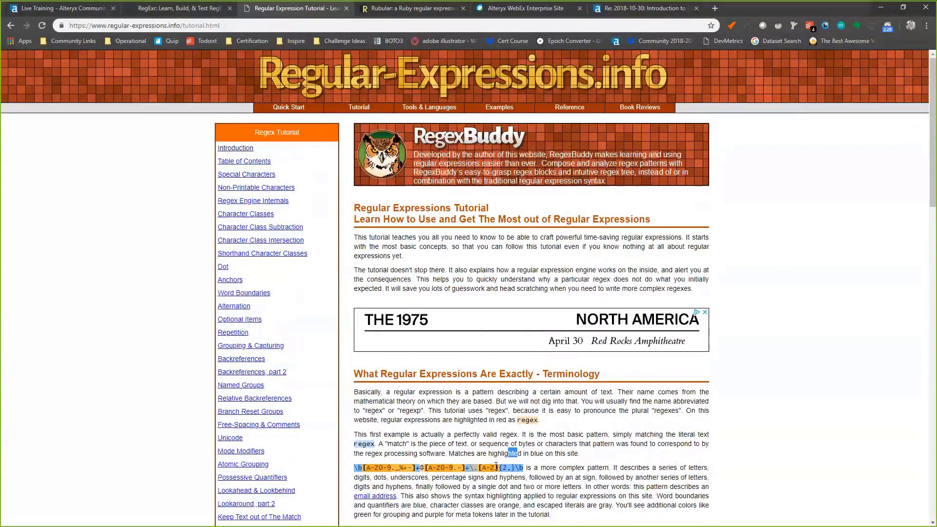
scroll(525, 400, "down", 2)
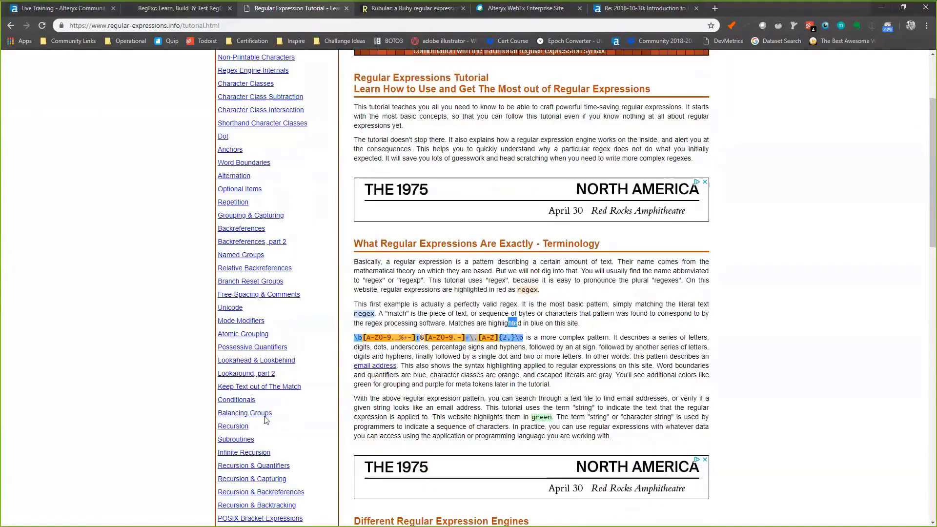
scroll(254, 462, "down", 2)
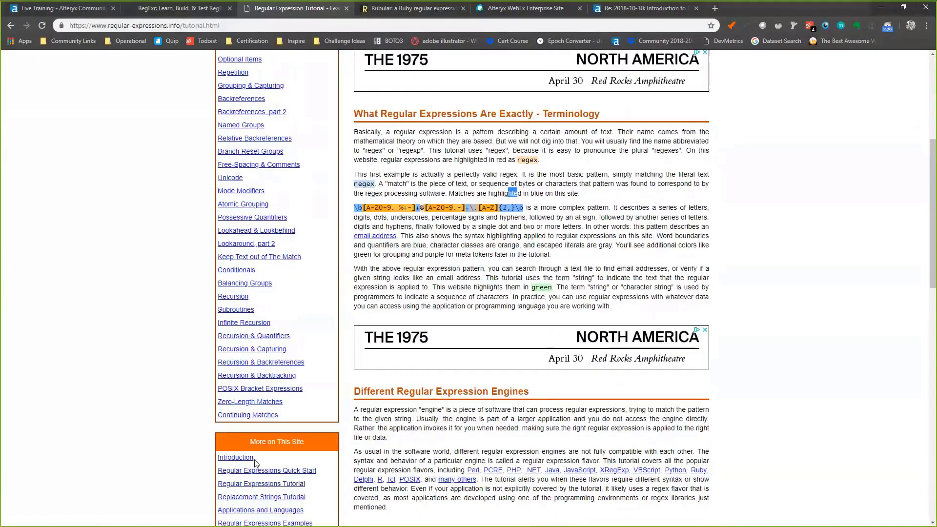
scroll(259, 458, "up", 4)
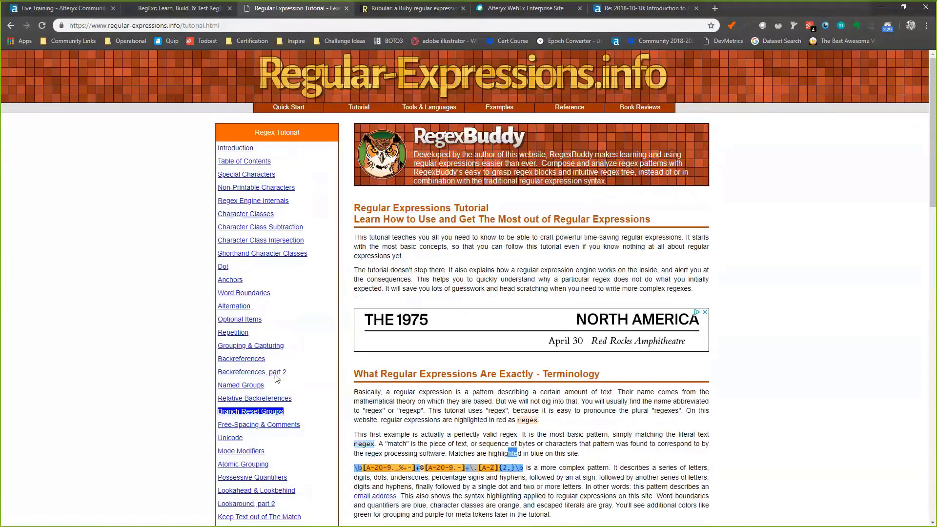
- Open the tutorial's Repetition page and examine the Limiting Repetition section on the {min,max} syntax
left_click(233, 333)
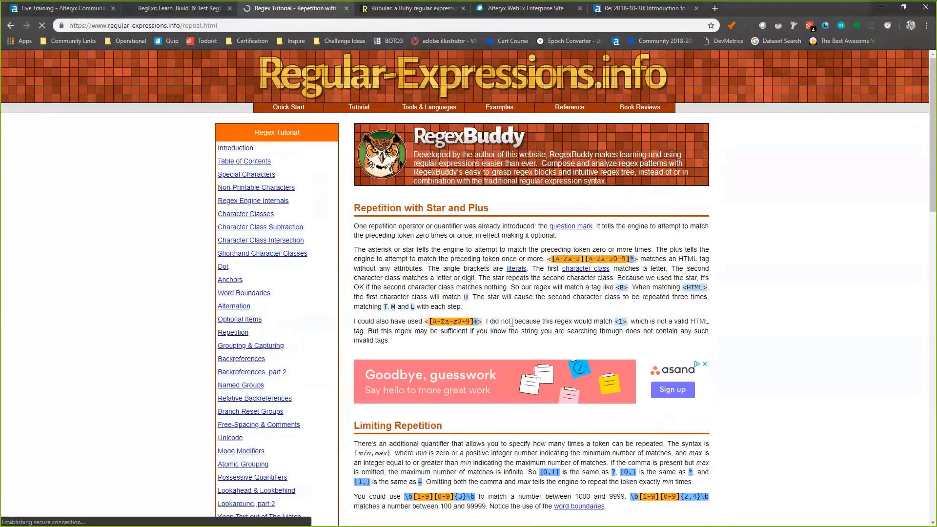
scroll(592, 283, "down", 2)
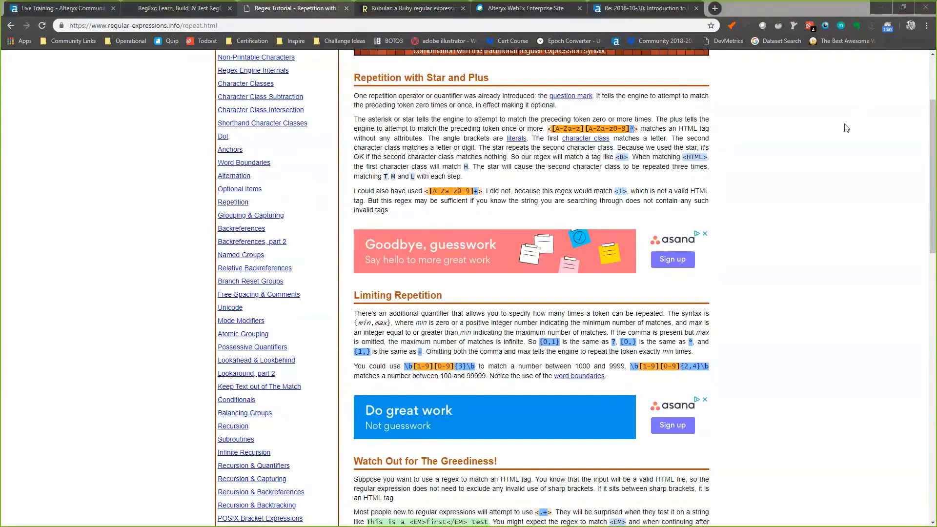
scroll(409, 210, "up", 2)
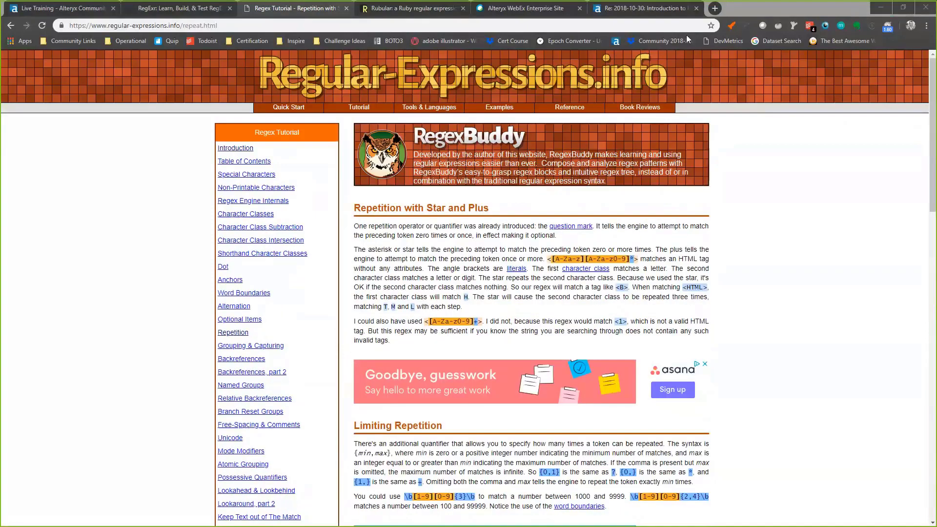
- Search Google for "regex ?" in a new browser tab
left_click(714, 8)
type("rege")
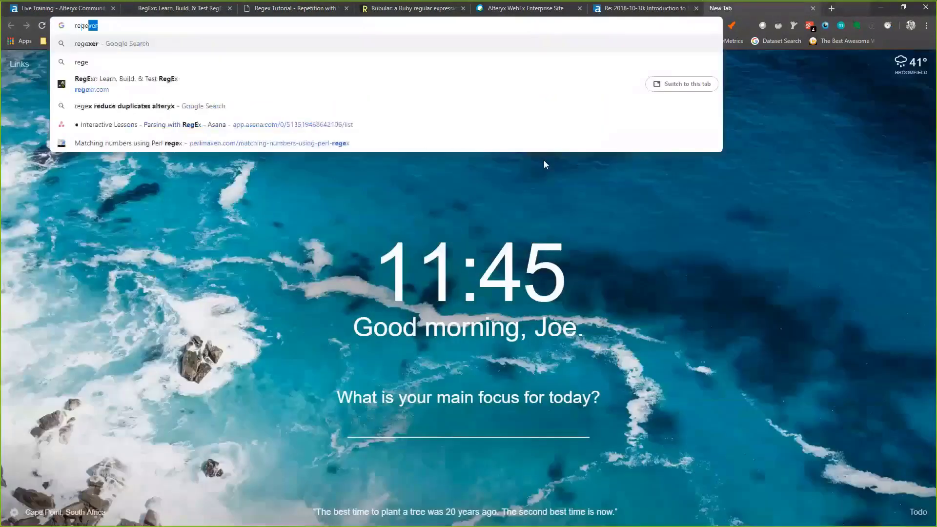
type("x ")
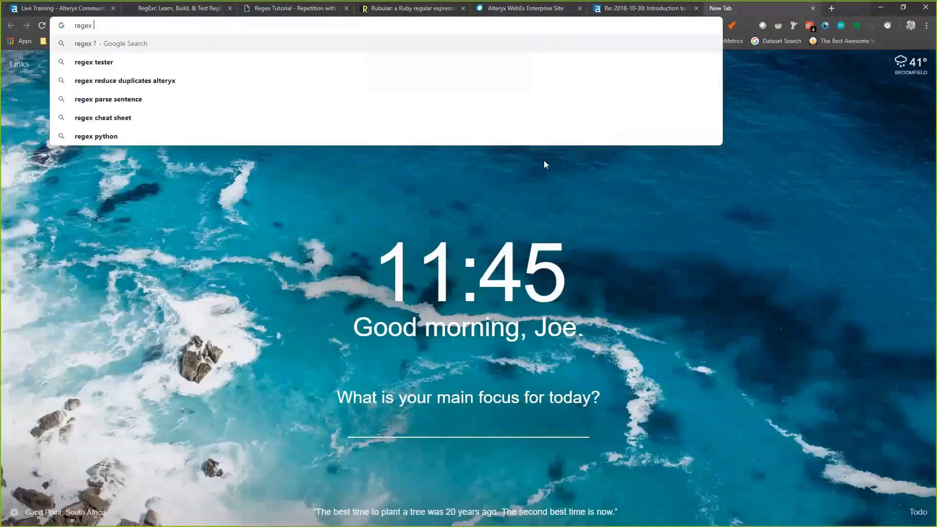
type("?")
key("Return")
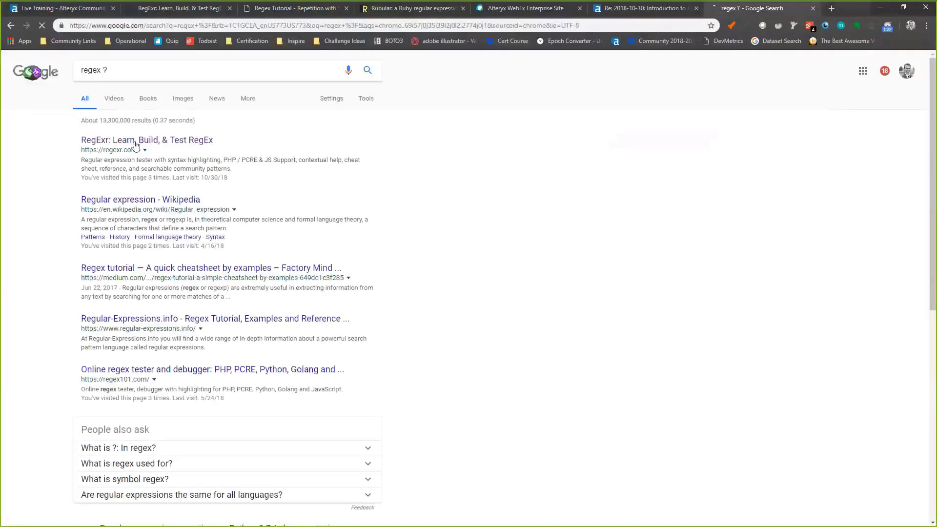
- Leave the RegExr site and search Google for "regex metacharacters"
left_click(138, 146)
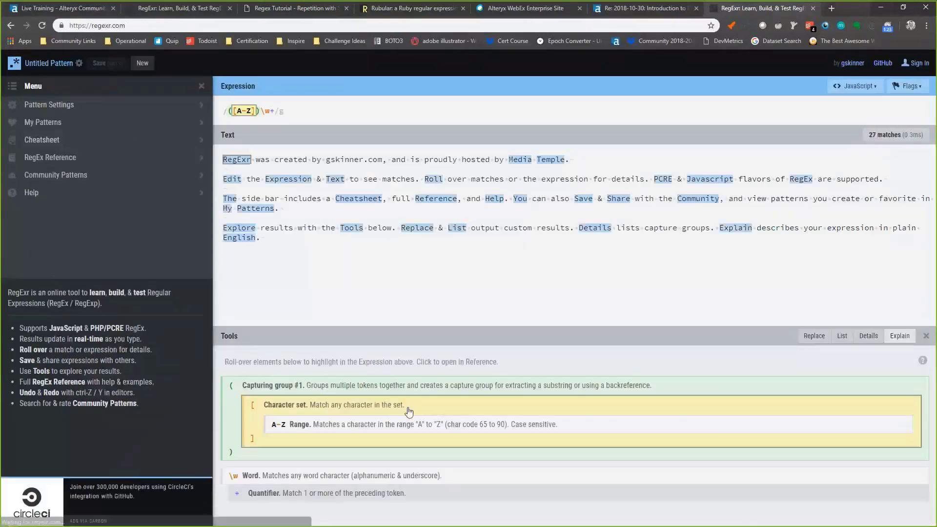
left_click(11, 25)
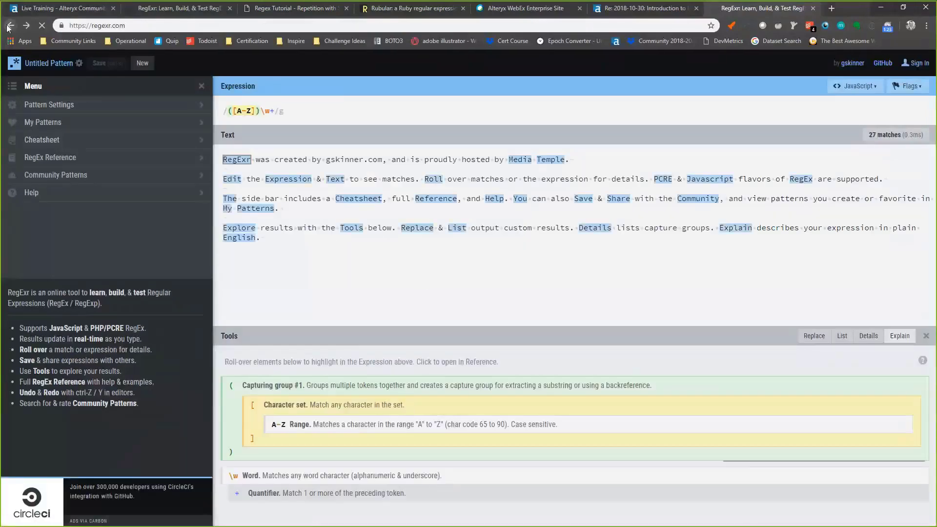
left_click(139, 67)
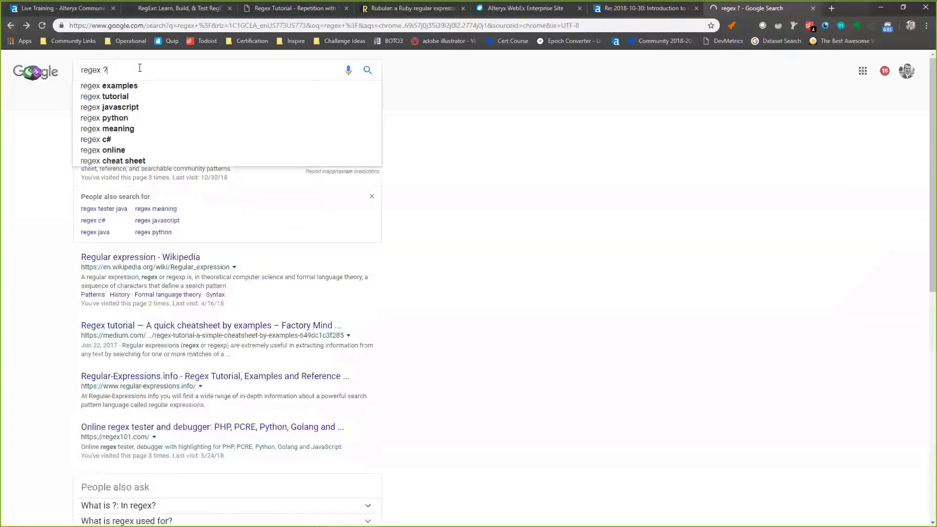
type("meta")
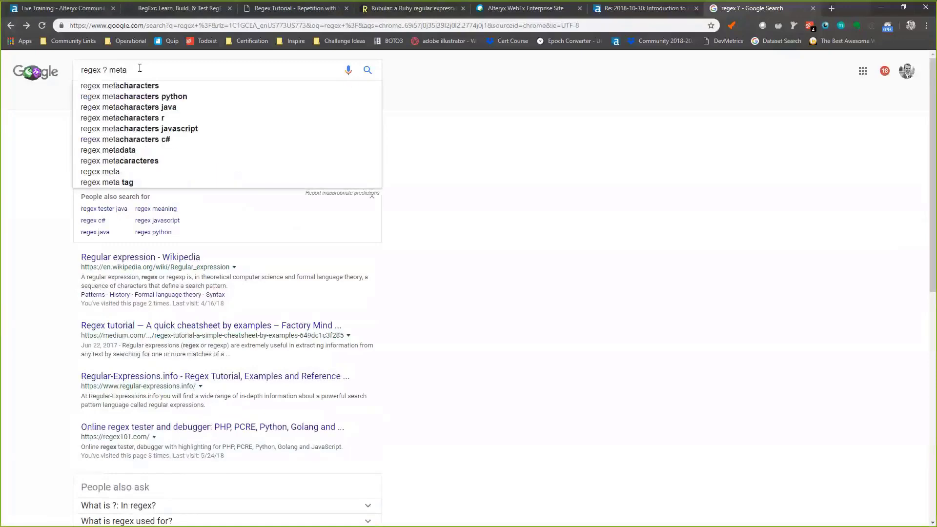
key("Down")
key("Return")
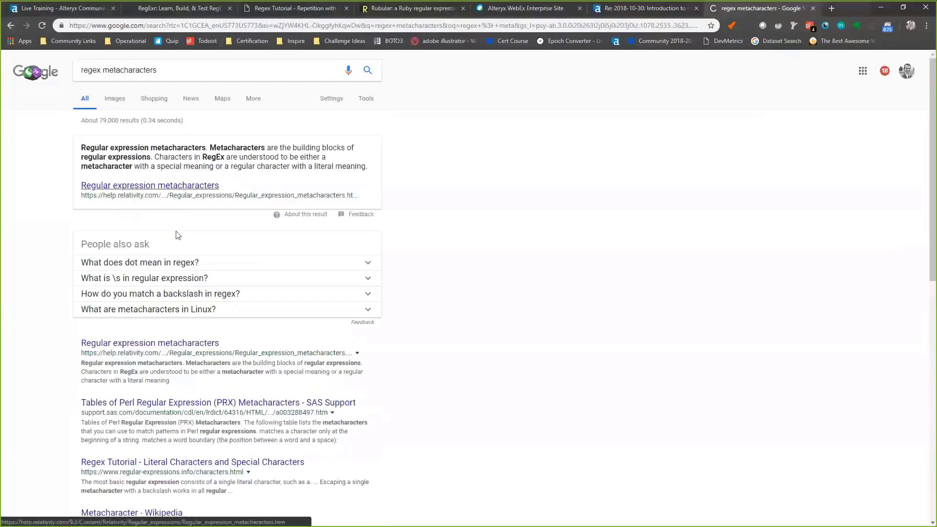
- Open the Relativity page on regular expression metacharacters and find the ? entry within it
left_click(188, 343)
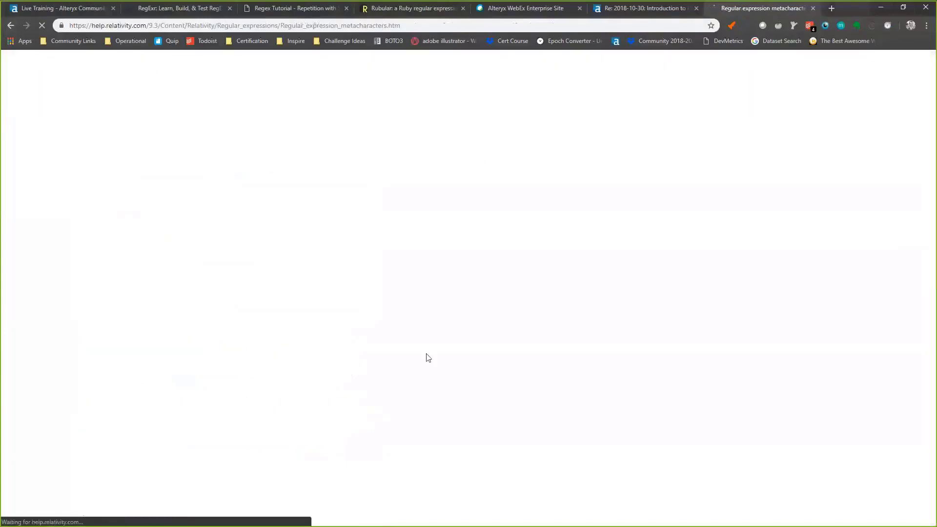
scroll(342, 351, "down", 5)
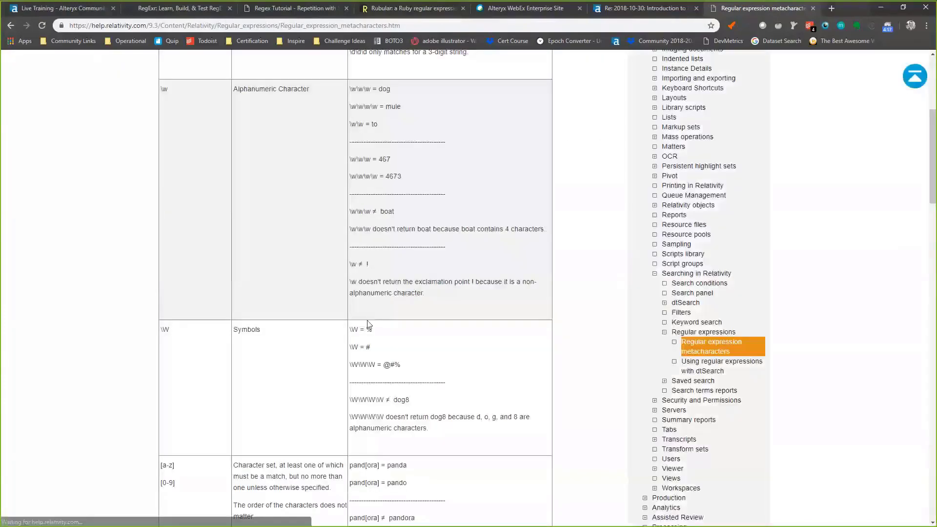
key("ctrl+f")
type("?")
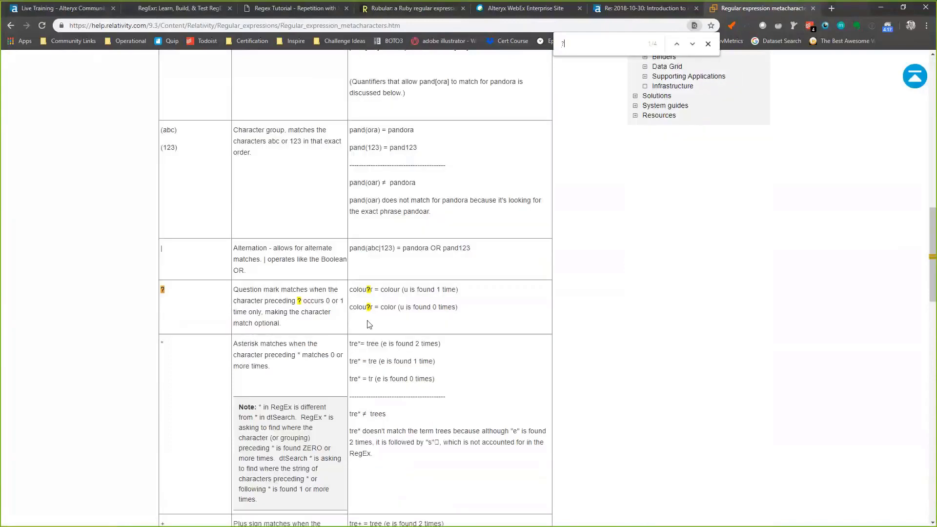
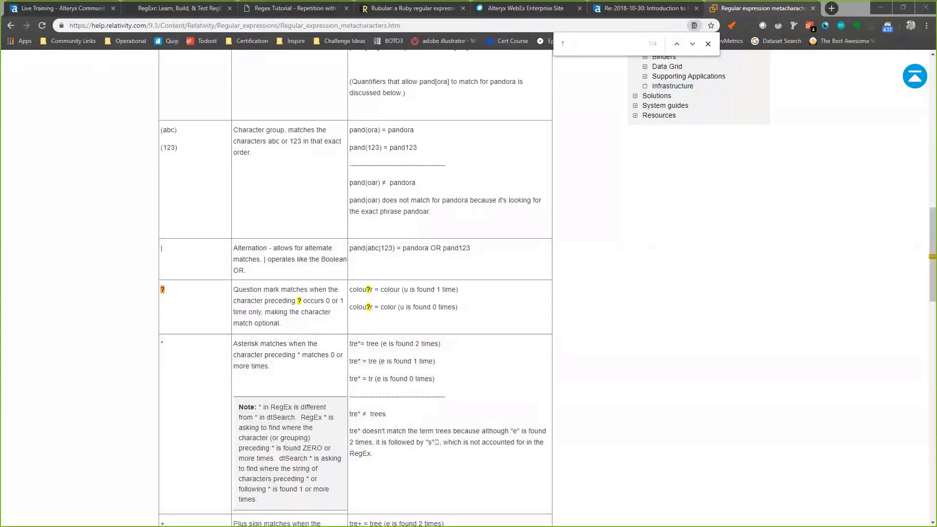
- Switch to Alteryx Designer, shift the Replace RegEx tool slightly away from the Tokenize RegEx tool, and examine its first output record
left_click(880, 7)
left_click(513, 181)
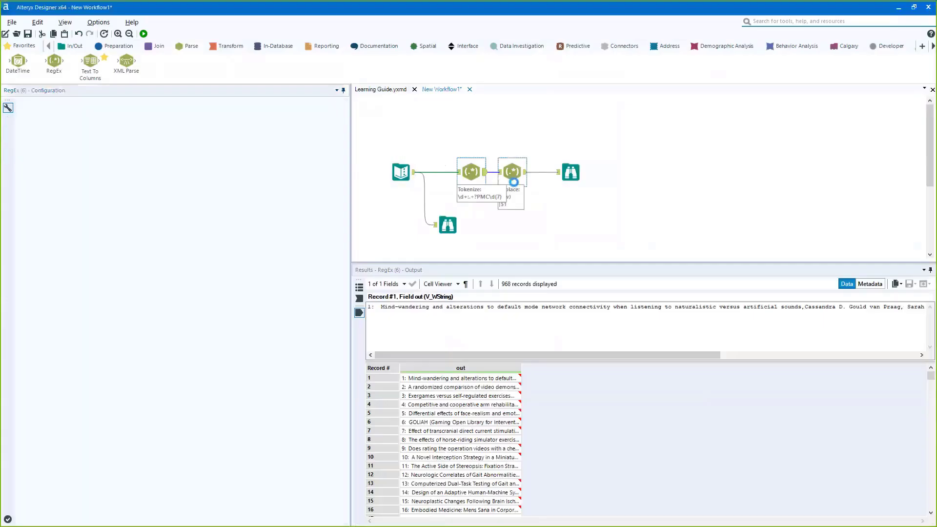
left_click_drag(513, 181, 519, 181)
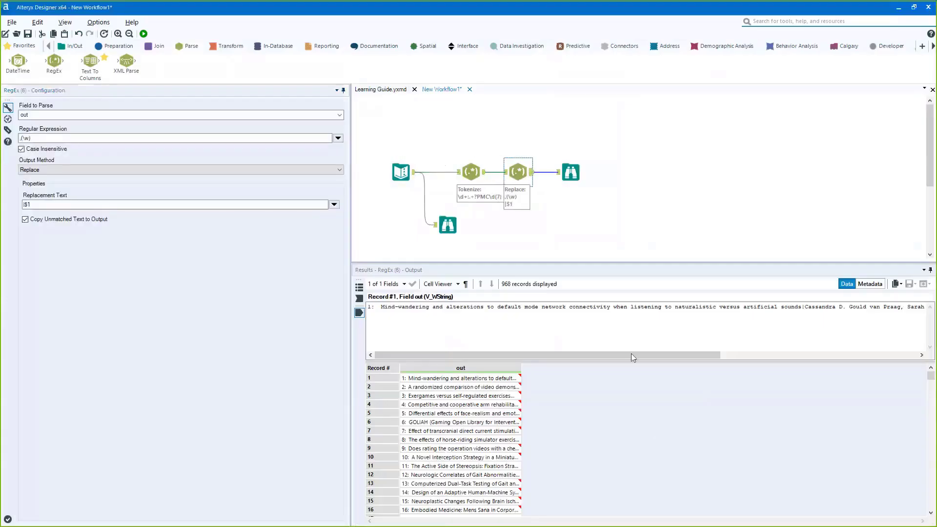
left_click(591, 324)
scroll(591, 324, "right", 5)
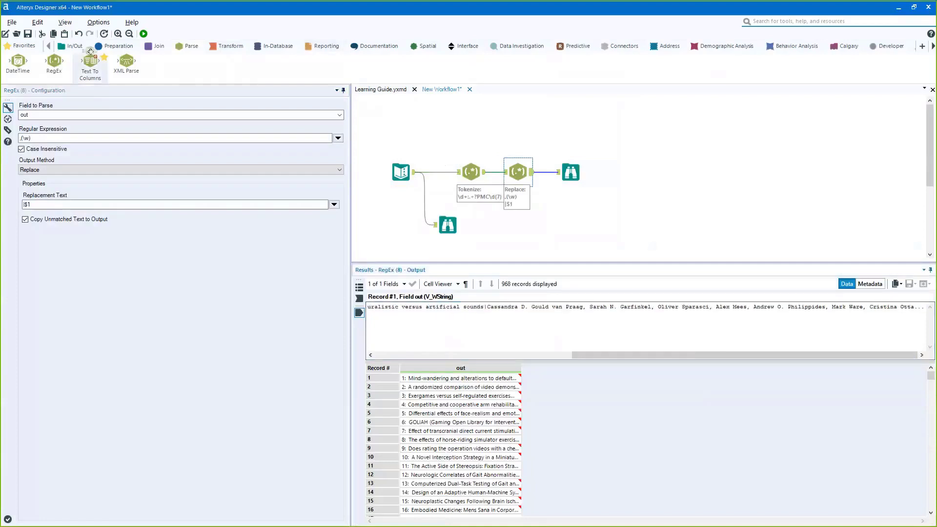
- Insert a Text To Columns tool between the Replace RegEx tool and the Browse tool, and review the data feeding it
left_click_drag(91, 51, 565, 171)
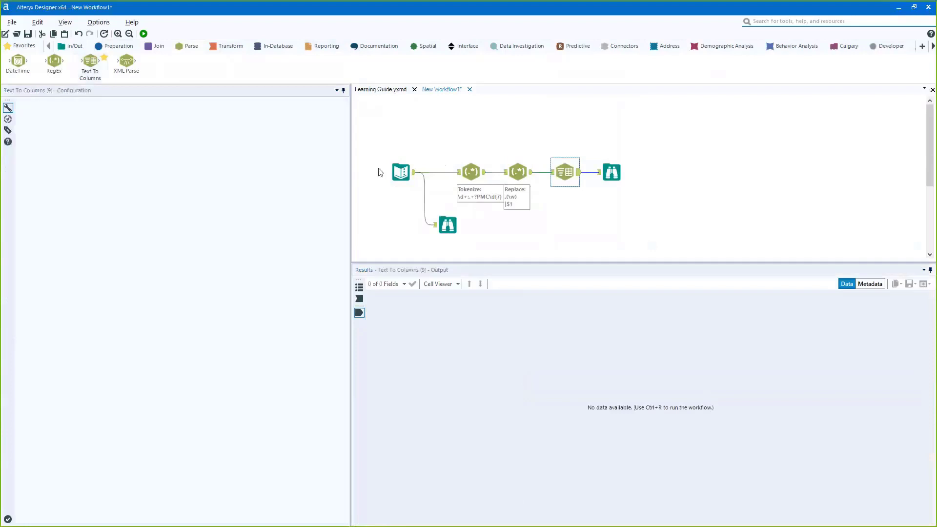
left_click(518, 172)
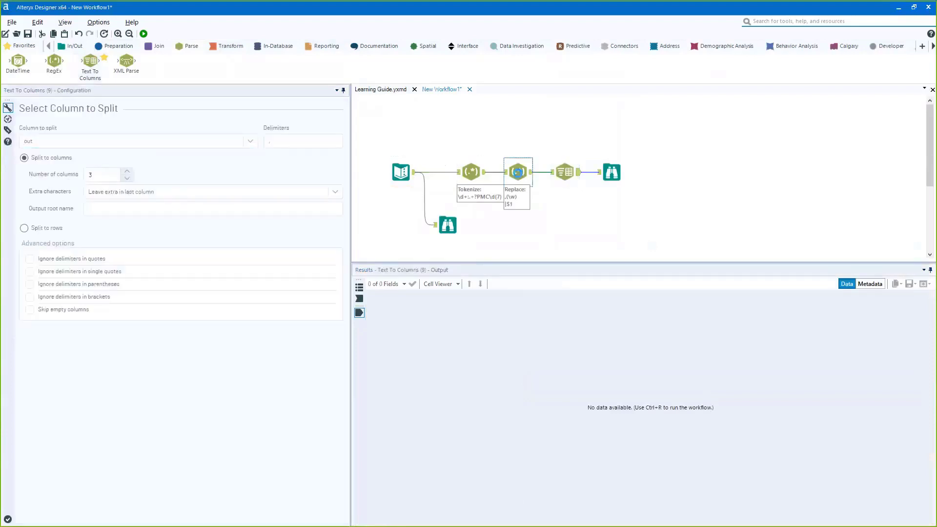
left_click_drag(472, 320, 471, 382)
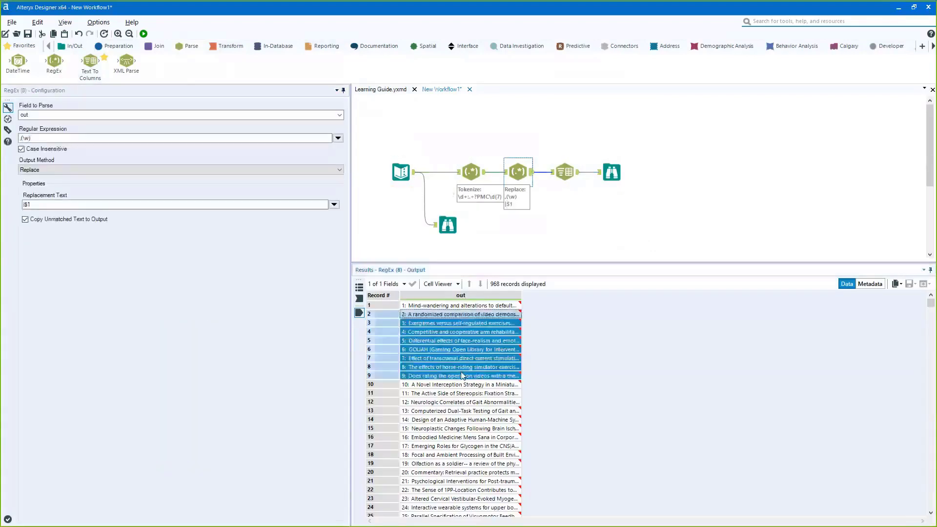
- Set the Text To Columns tool to split the out column on the | delimiter and run the workflow
left_click(551, 177)
left_click(180, 144)
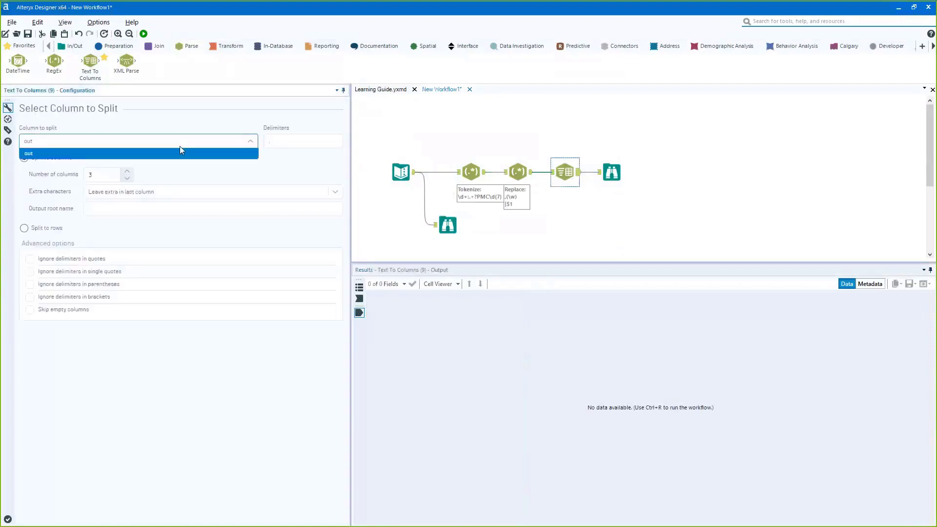
left_click(297, 142)
left_click(527, 173)
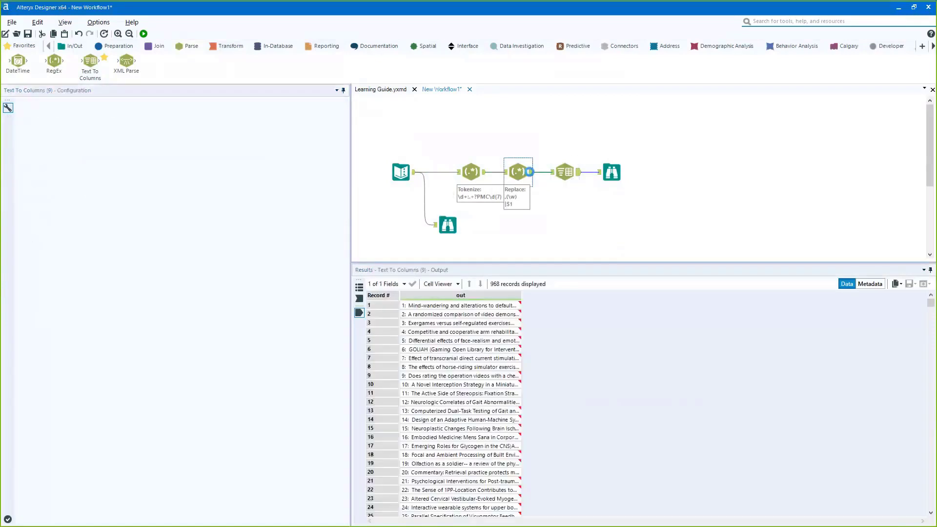
left_click(554, 177)
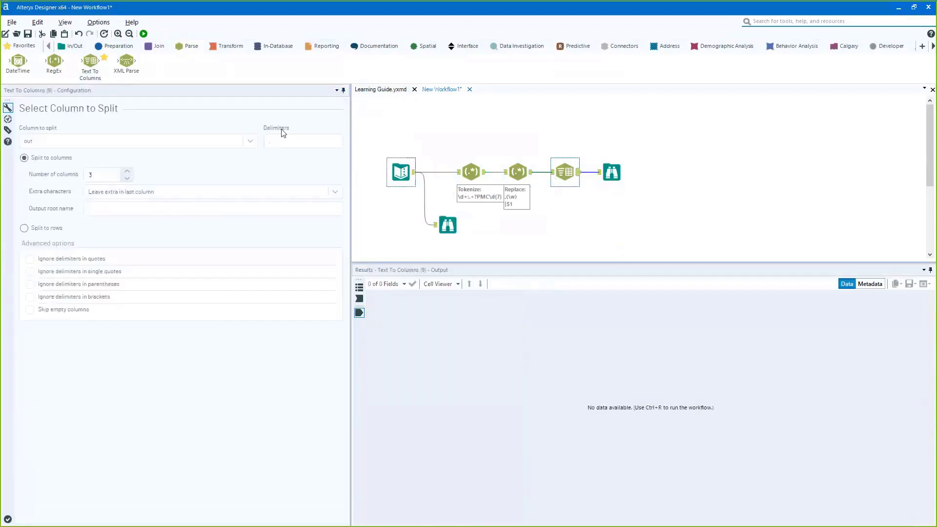
left_click(288, 141)
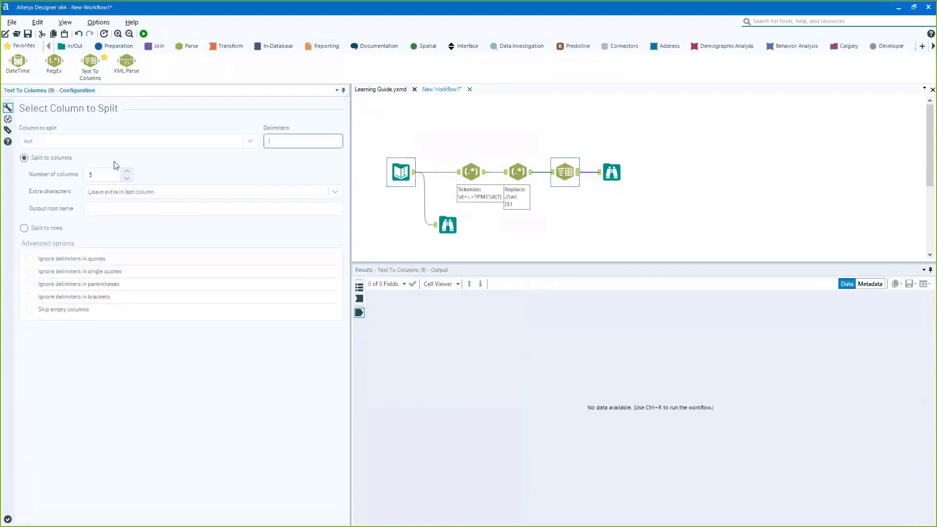
left_click(609, 189)
key("ctrl+r")
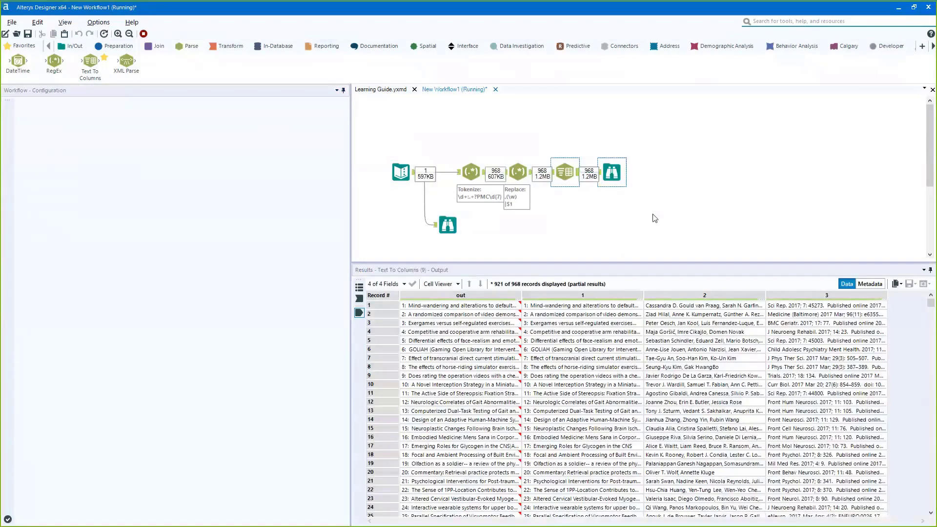
- Move the Browse tool farther from the Text To Columns tool and rerun the workflow with the split at 3 columns
left_click_drag(612, 172, 647, 172)
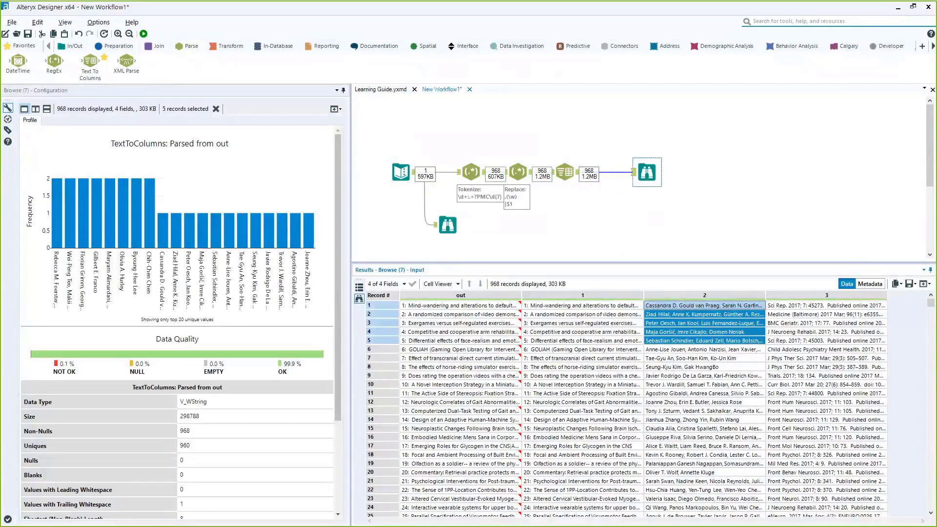
left_click(565, 171, "ctrl")
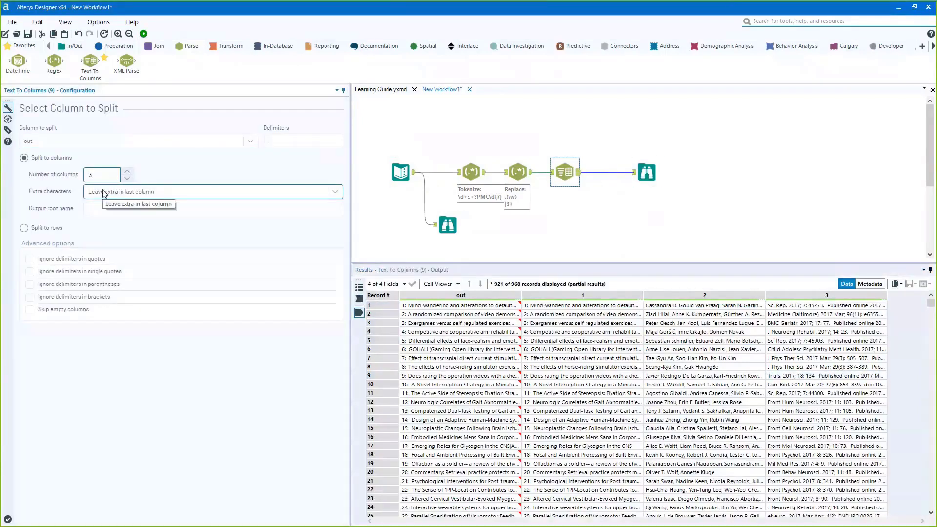
key("ctrl+r")
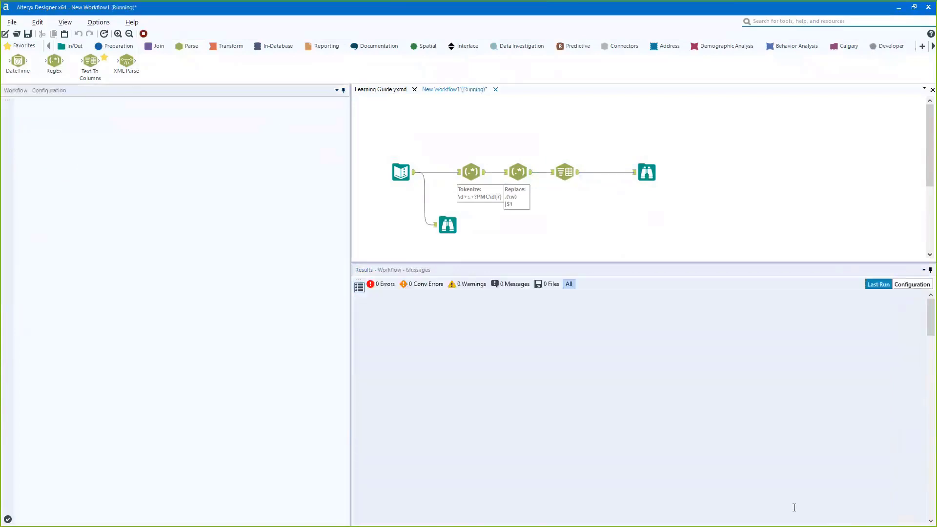
- Examine the text in column 3 of the Browse results for record 1, around the pipe before the PMCID
left_click(873, 330)
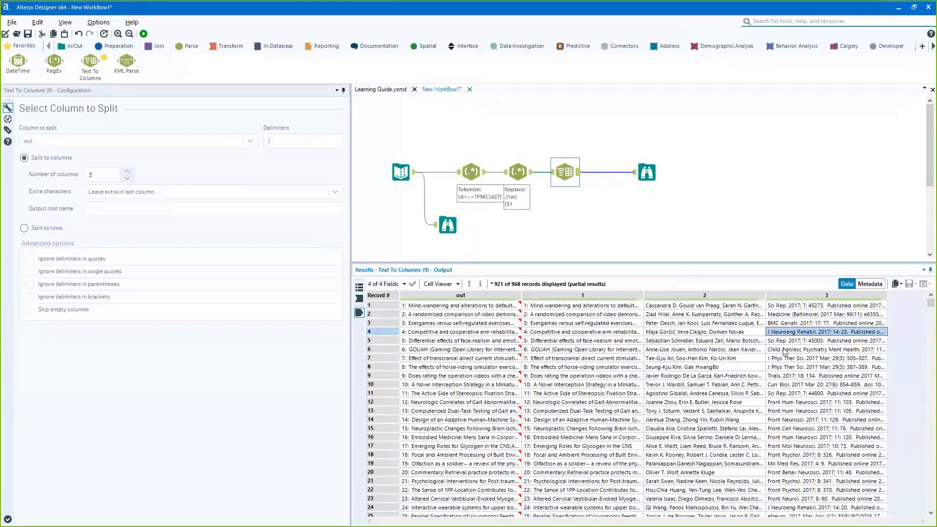
left_click(647, 171)
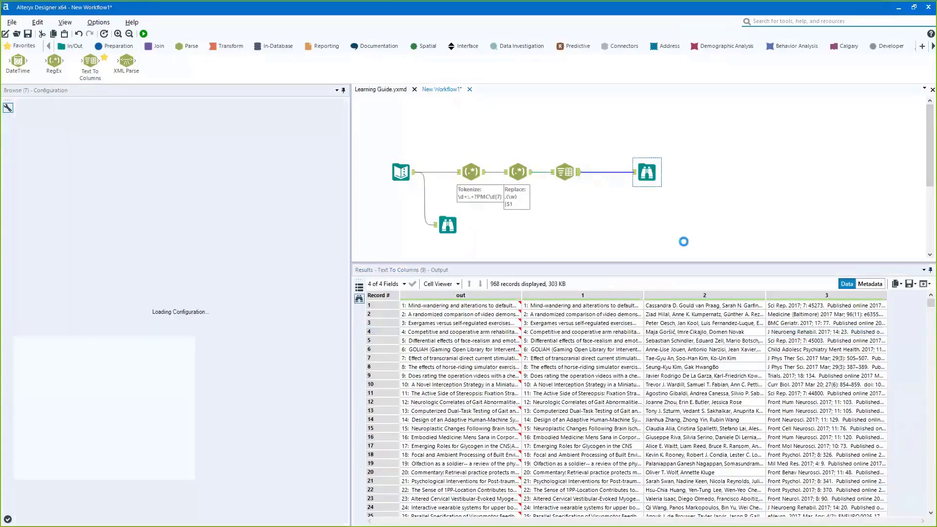
left_click(815, 306)
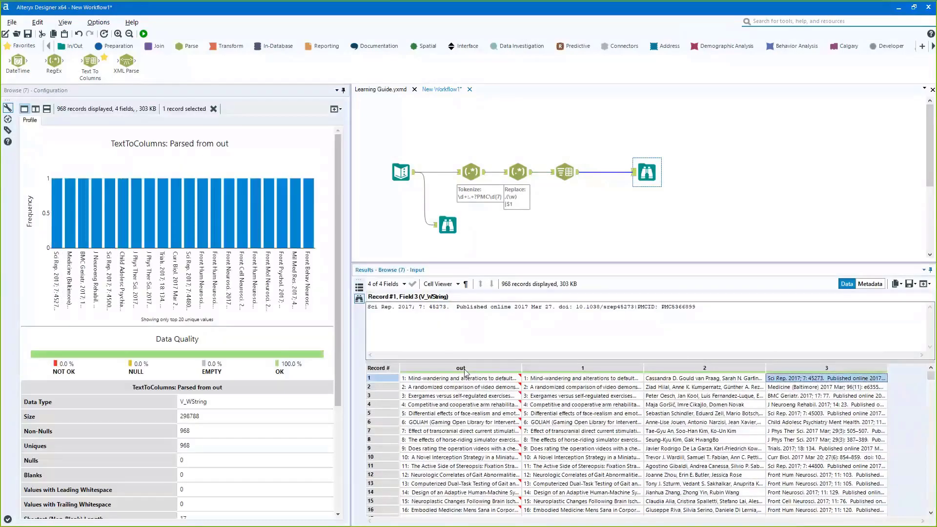
left_click_drag(418, 308, 630, 308)
left_click(637, 308)
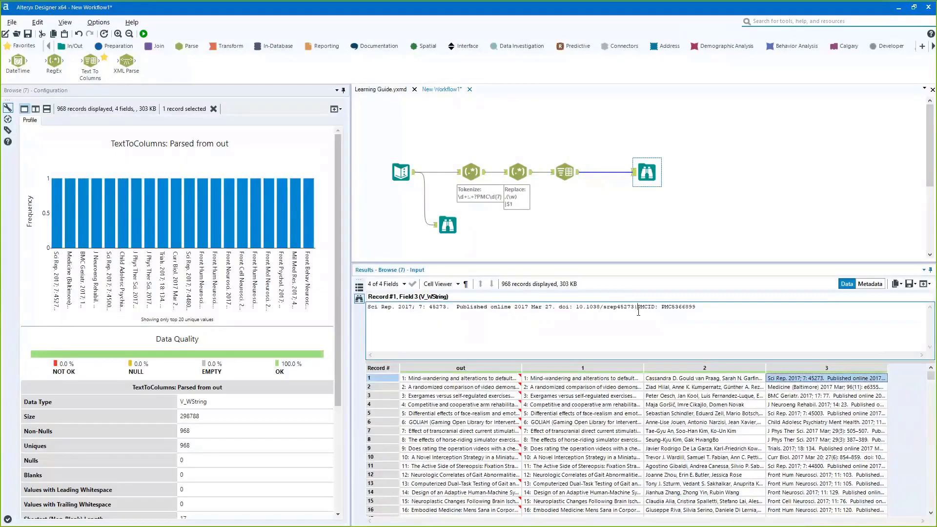
- Set the Text To Columns tool to split into 4 columns, rerun the workflow, and check the parsed columns in the Browse results
left_click(566, 171)
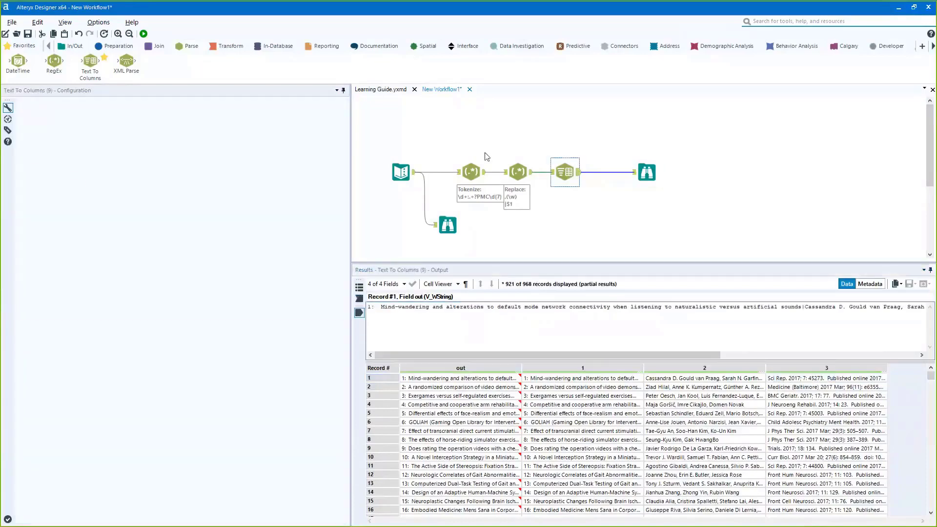
left_click(612, 205)
left_click(649, 174)
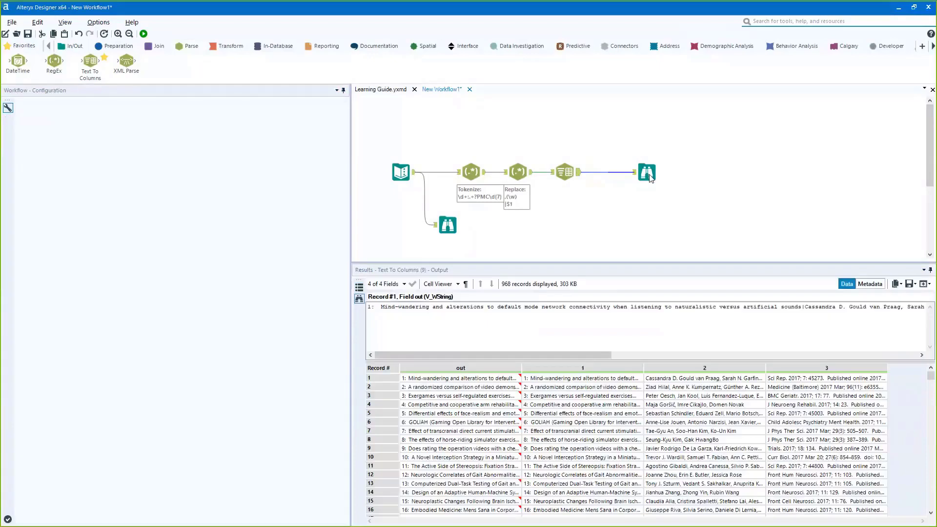
key("ctrl+r")
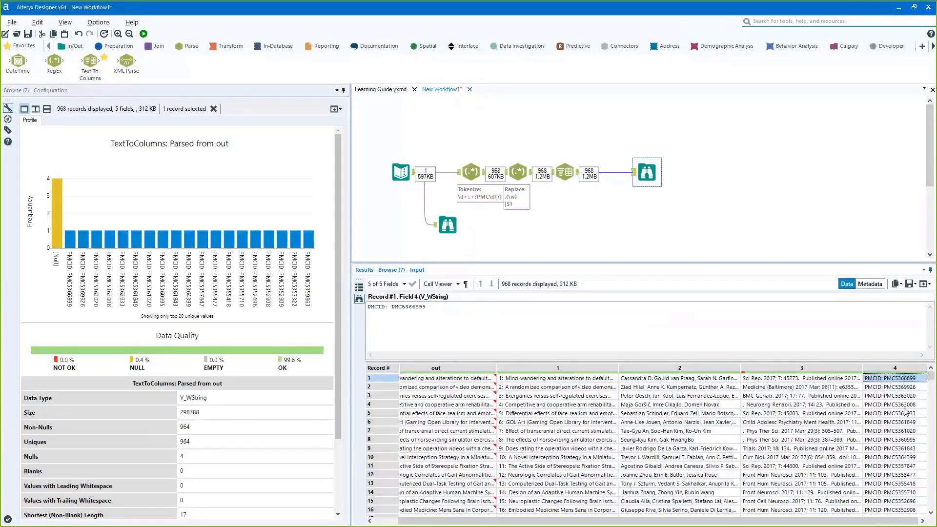
left_click_drag(556, 378, 895, 404)
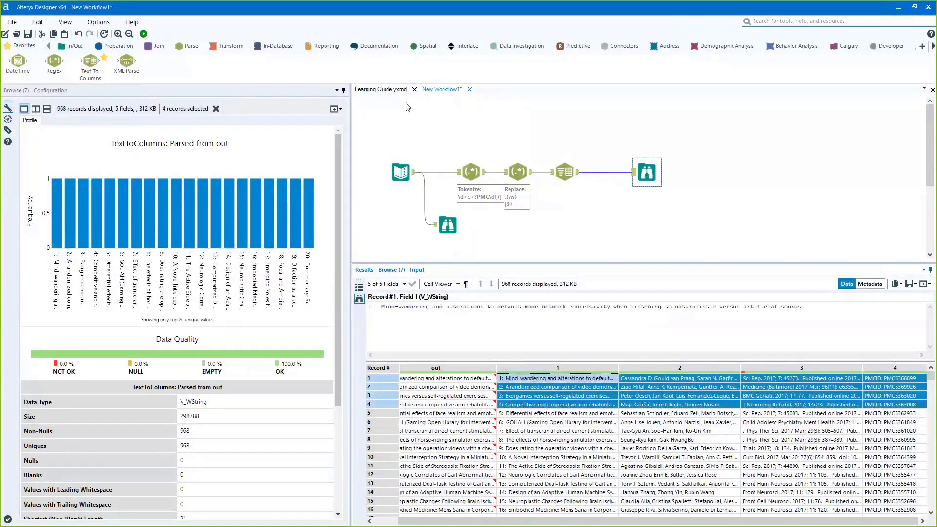
- Insert a Select tool between the Text To Columns and Browse tools and exclude the out field
left_click(115, 46)
left_click_drag(560, 61, 610, 164)
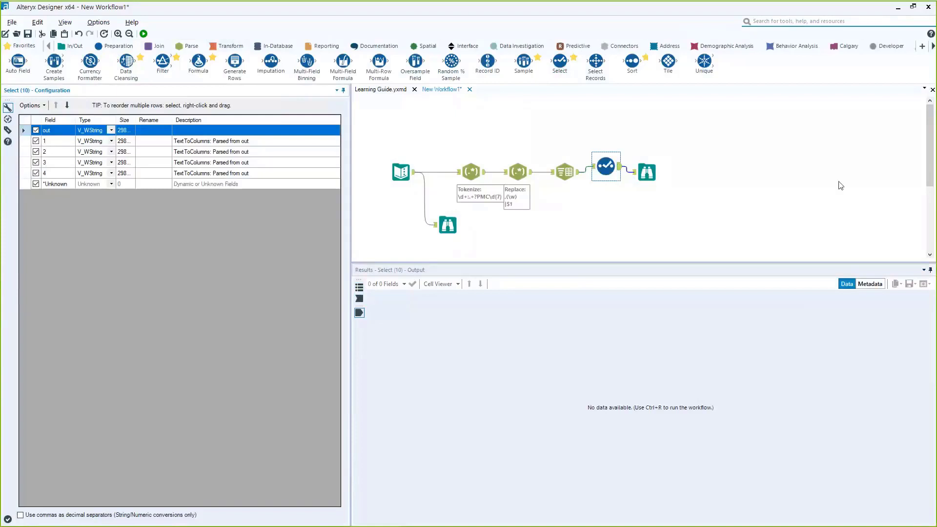
left_click(35, 129)
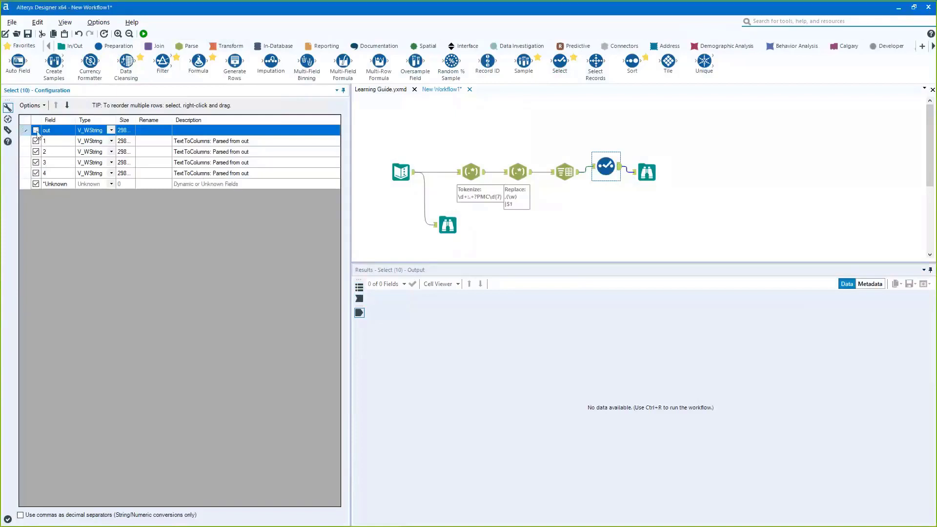
- Rename field 1 as Title, field 2 as Authors, and field 4 as PCMID in the Select tool
left_click(152, 141)
type("Title")
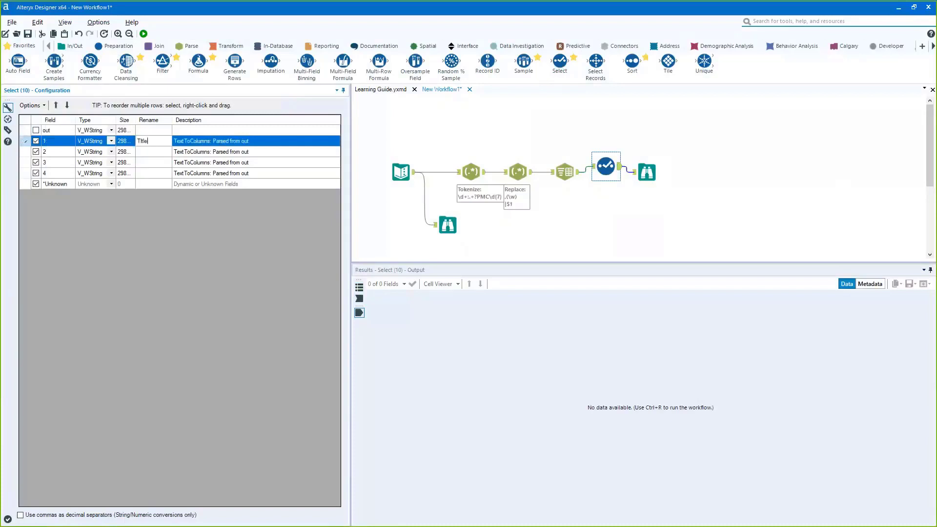
left_click(156, 152)
type("Authors")
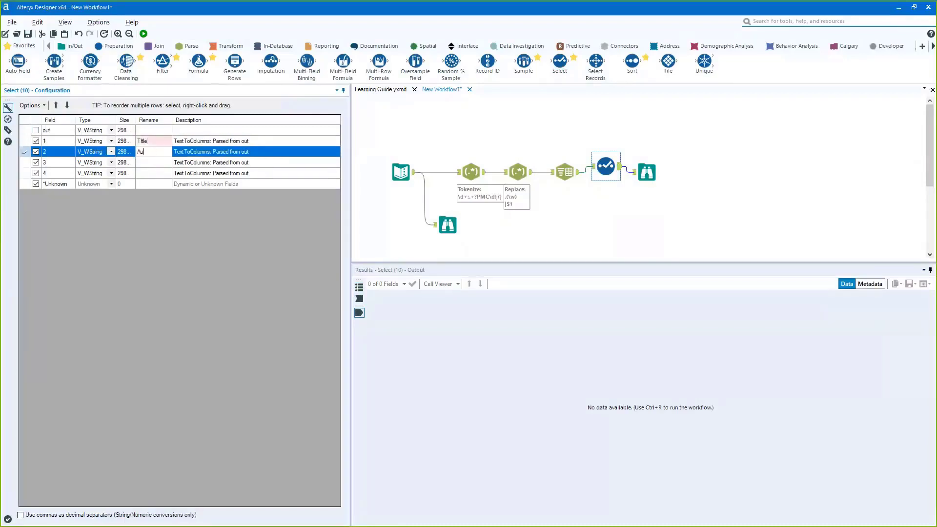
left_click(150, 174)
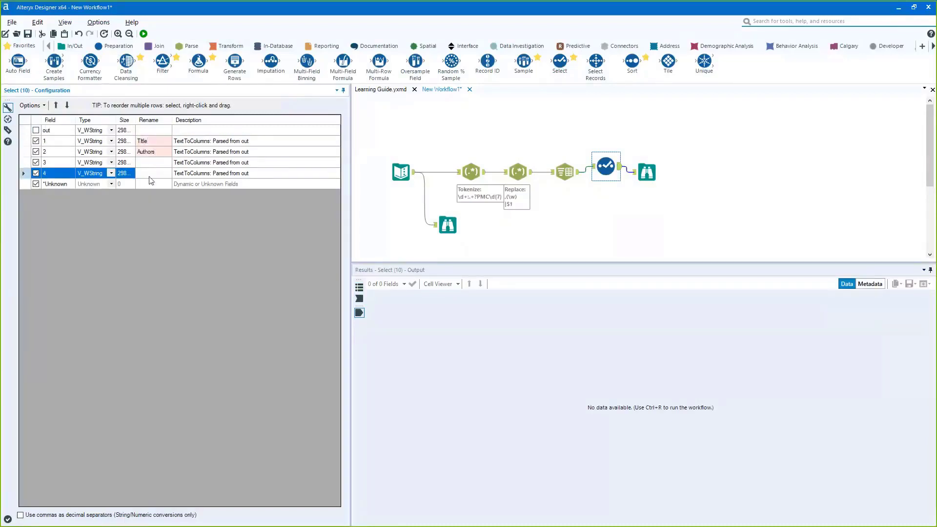
type("PCM")
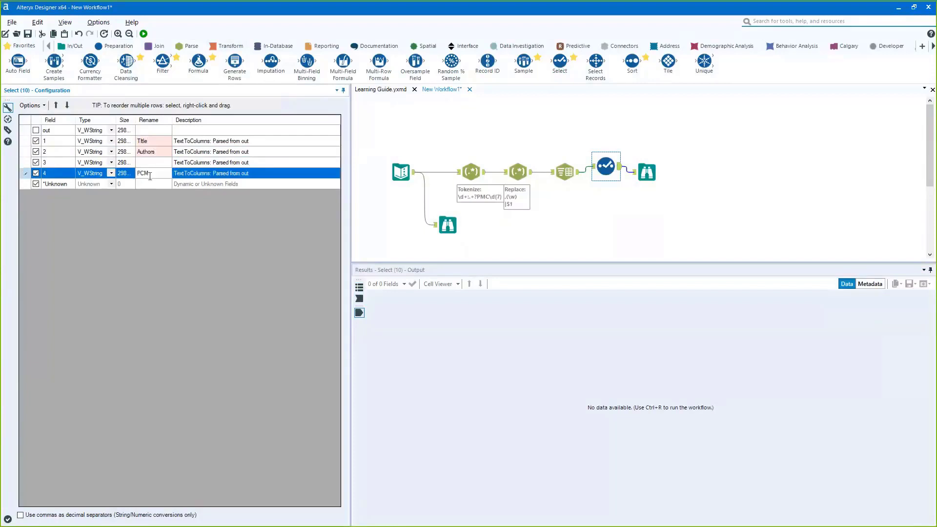
type("ID")
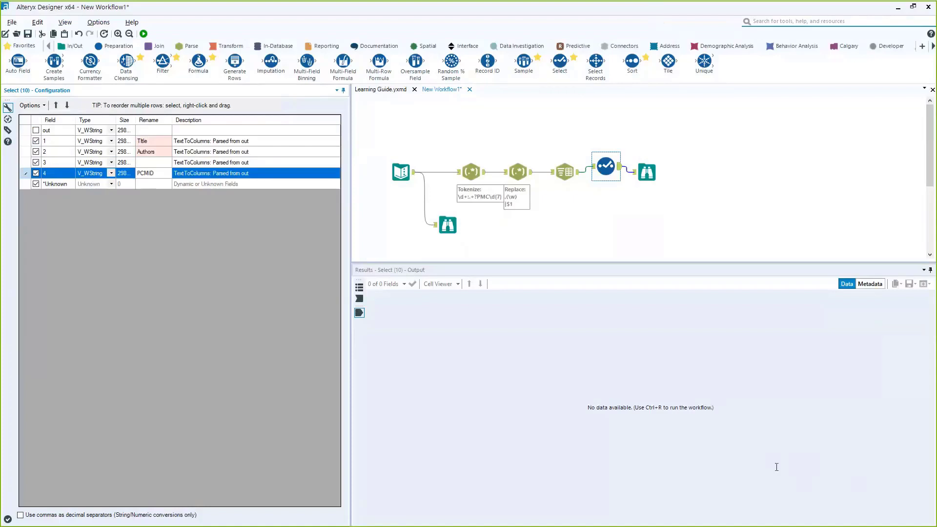
- Move the Browse tool farther from the Select tool, rerun the workflow, and check the renamed columns in the Browse results
left_click(605, 166)
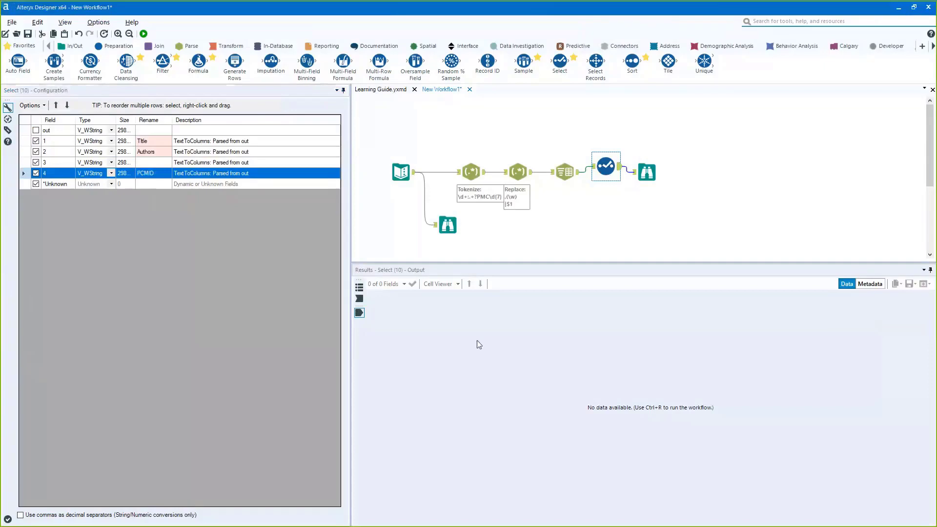
left_click_drag(646, 172, 664, 160)
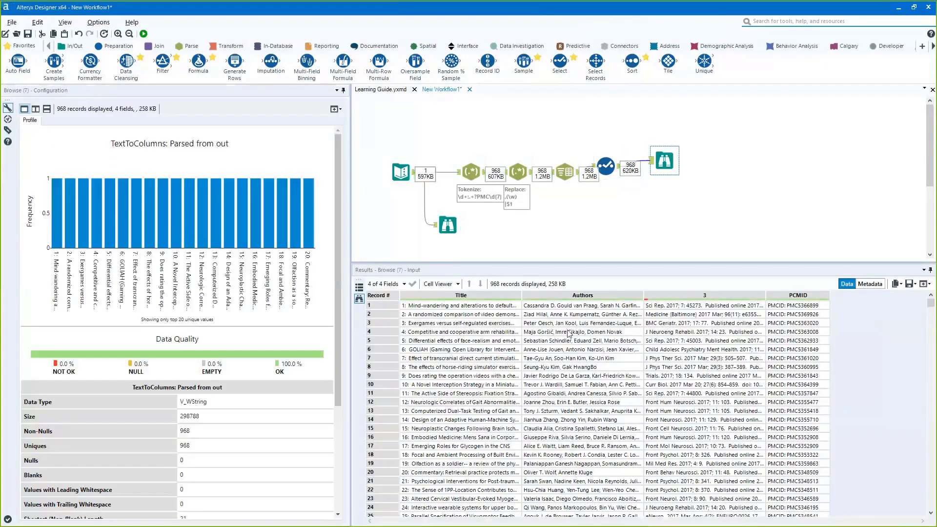
left_click(605, 167)
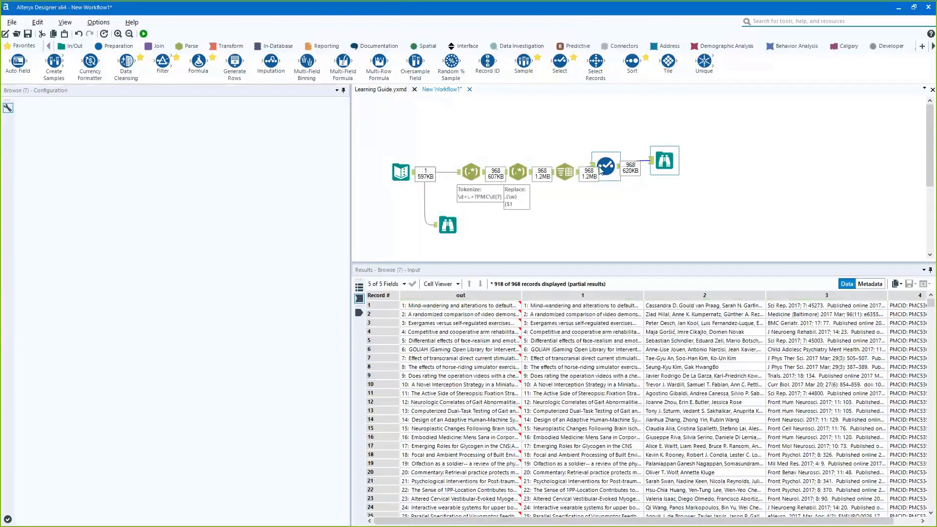
- Exclude field 3 in the Select tool, rerun the workflow, and check the Title, Authors and PCMID columns in the Select output
left_click(151, 163)
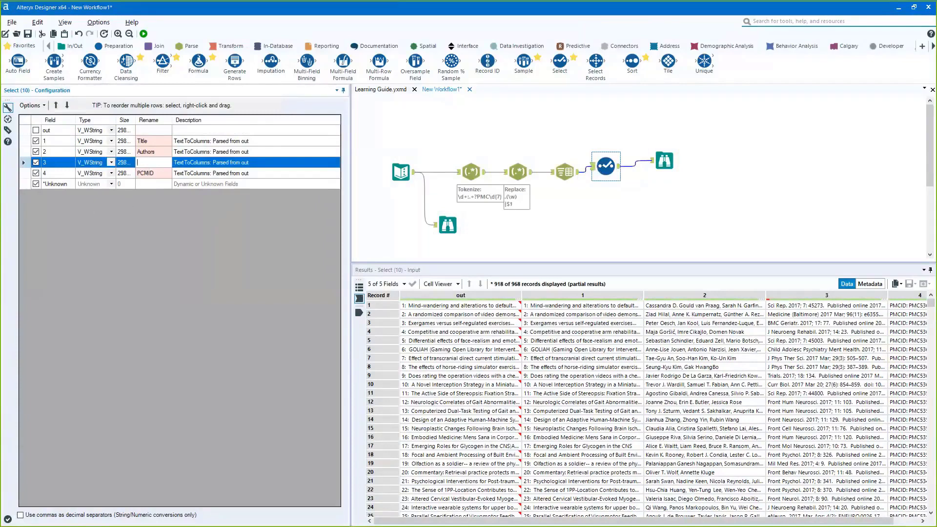
left_click(826, 314)
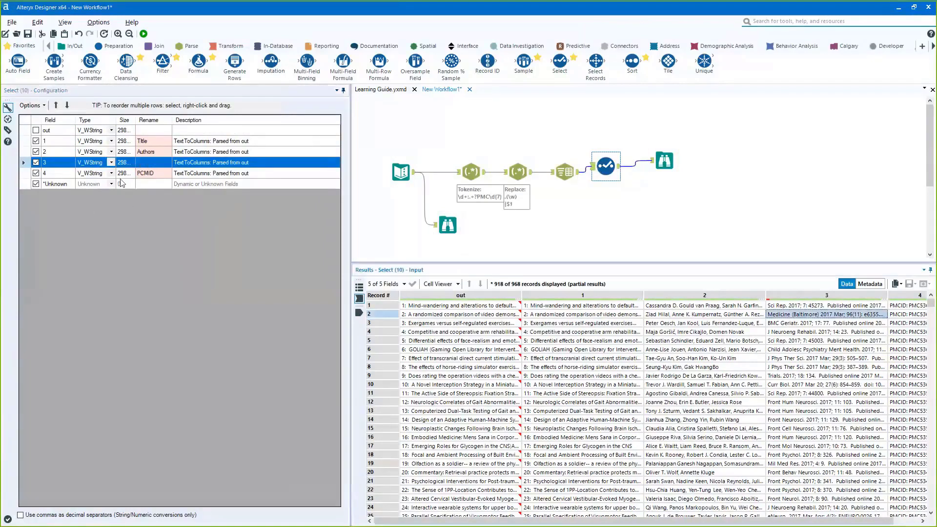
left_click(459, 242)
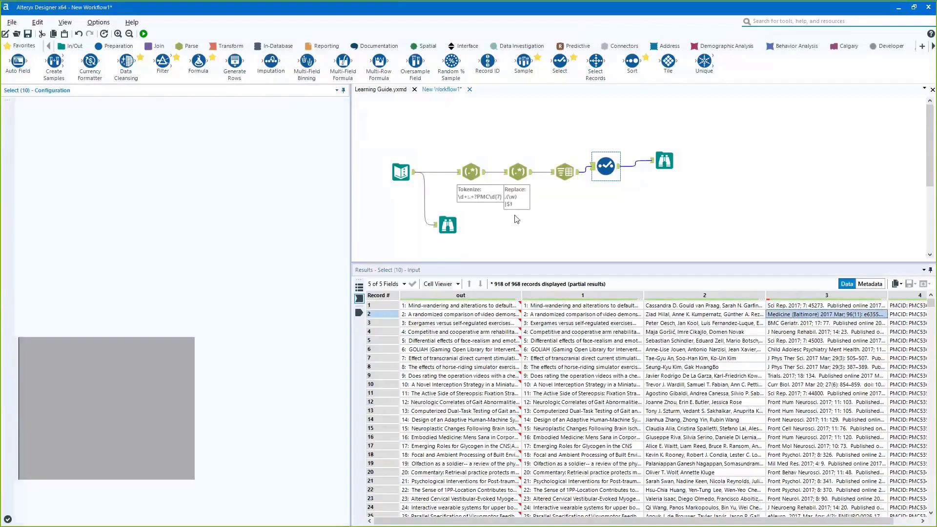
key("ctrl+r")
left_click(605, 169)
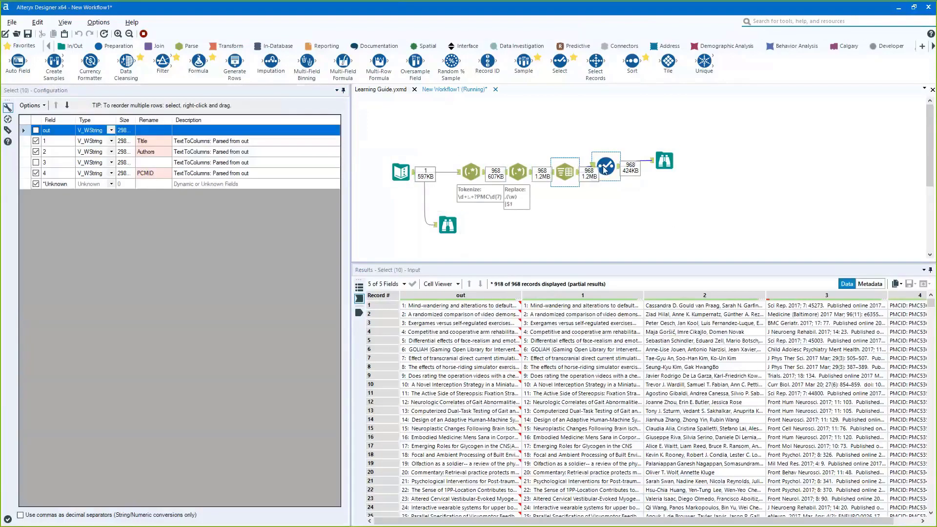
left_click(618, 167)
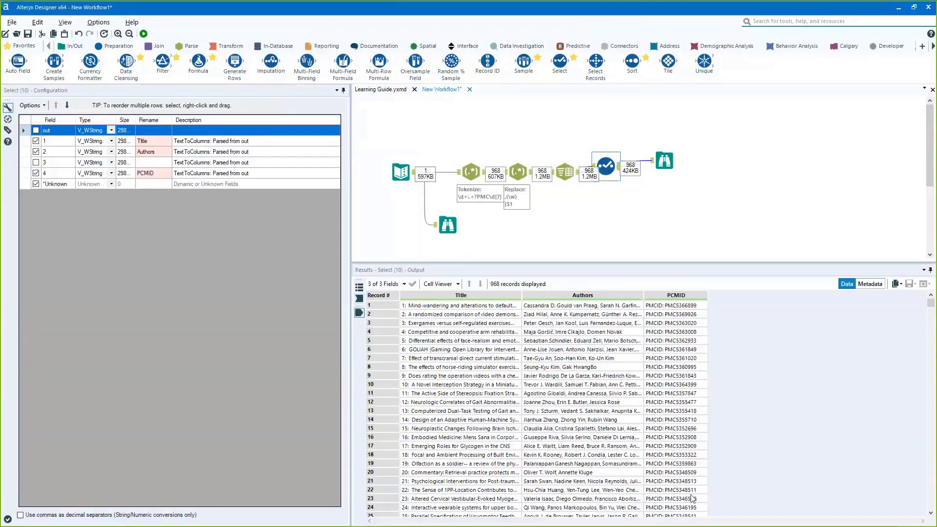
mouse_move(679, 331)
left_mouse_down()
mouse_move(674, 314)
mouse_move(458, 313)
mouse_move(676, 307)
mouse_move(683, 323)
left_mouse_up()
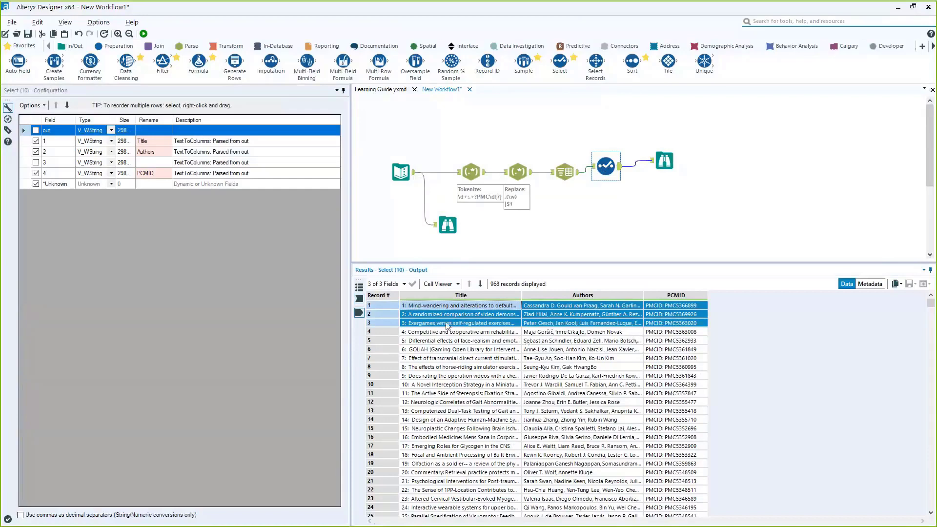
left_click_drag(445, 323, 441, 352)
left_click_drag(412, 394, 412, 419)
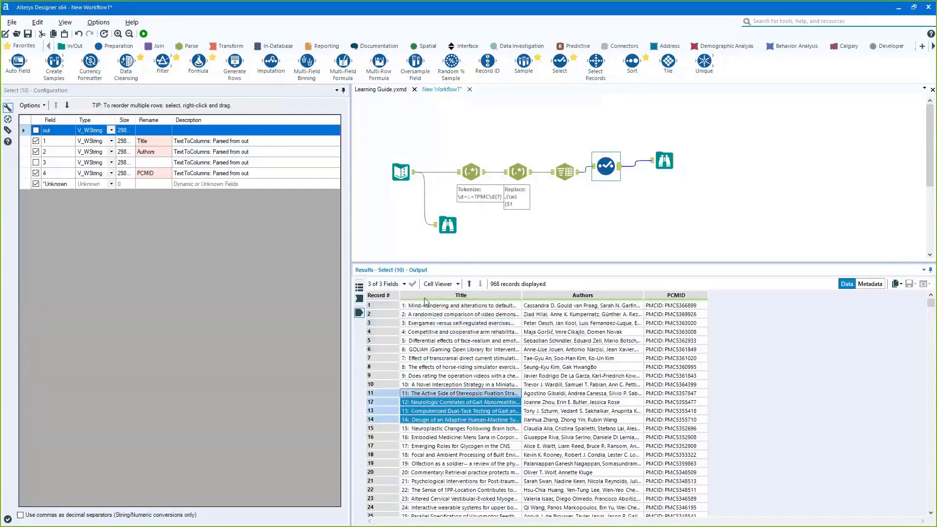
mouse_move(407, 306)
left_mouse_down()
mouse_move(410, 335)
mouse_move(410, 308)
left_mouse_up()
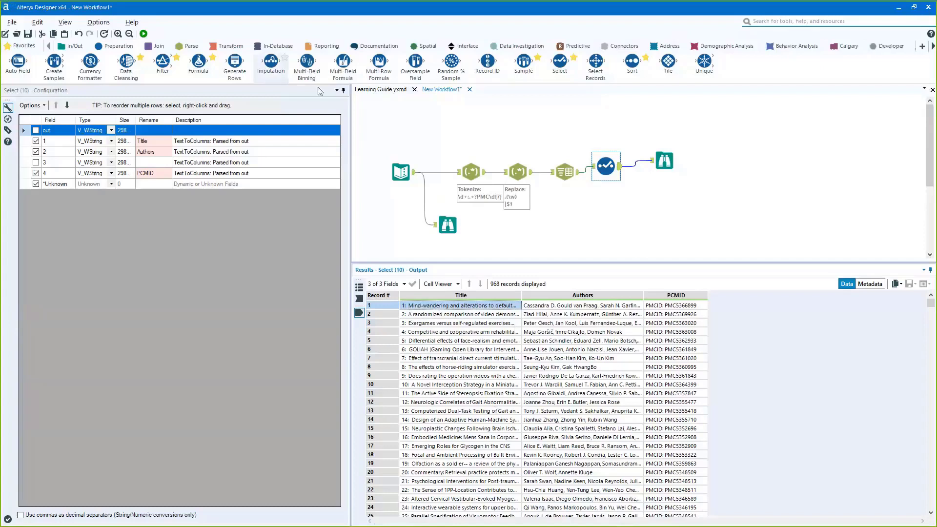
- Insert a RegEx tool between the Select and Browse tools, aligned with the Select tool, keeping Title as the field to parse
left_click(188, 46)
left_click_drag(54, 60, 646, 171)
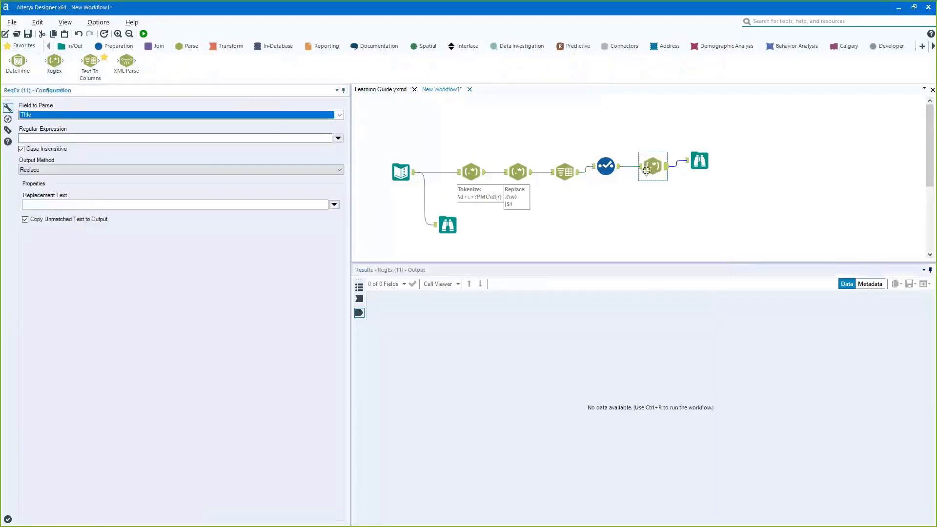
mouse_move(651, 166)
left_mouse_down()
mouse_move(641, 179)
mouse_move(606, 172)
mouse_move(640, 175)
left_mouse_up()
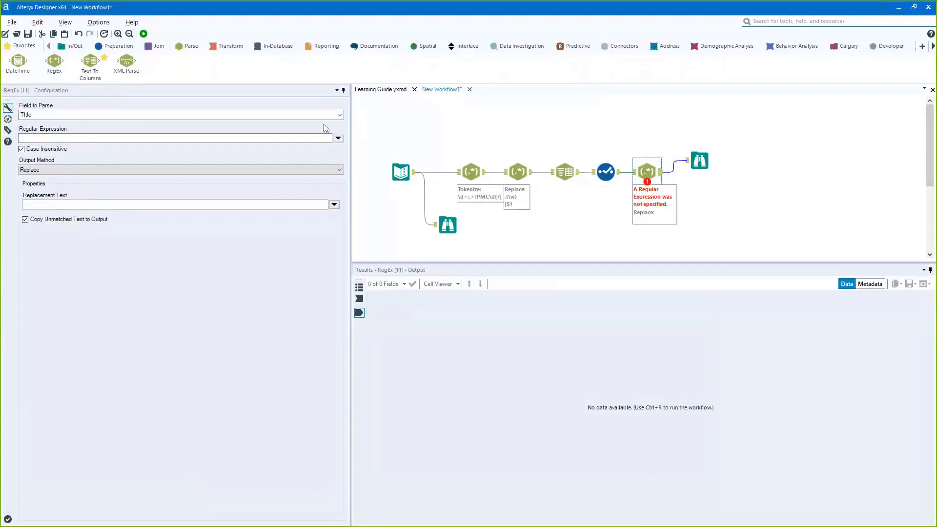
left_click(255, 115)
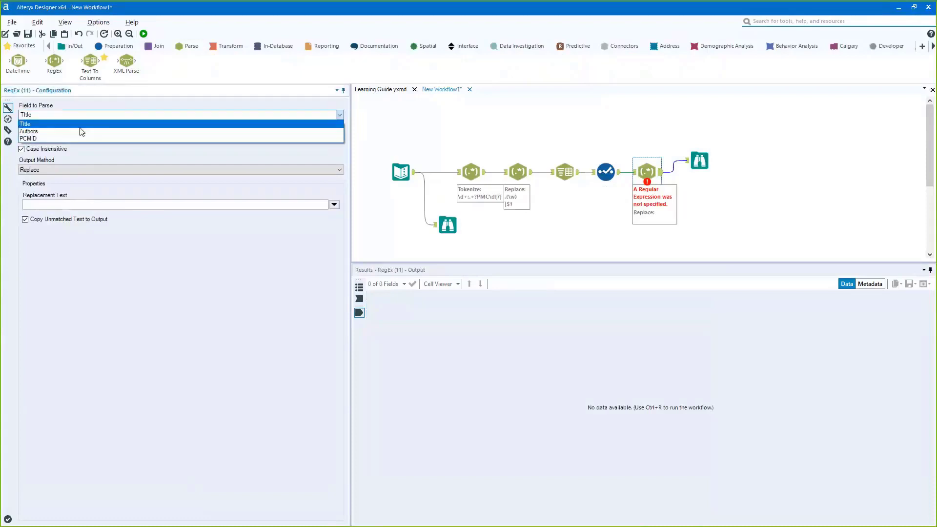
key("Escape")
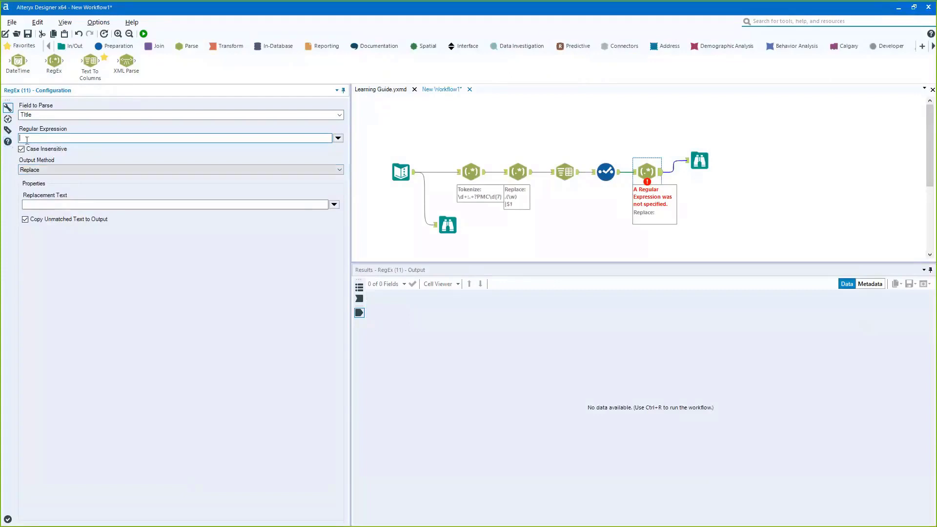
left_click(26, 171)
- Set the new RegEx tool's regular expression to \d+: to match the number and colon before each title
left_click(337, 138)
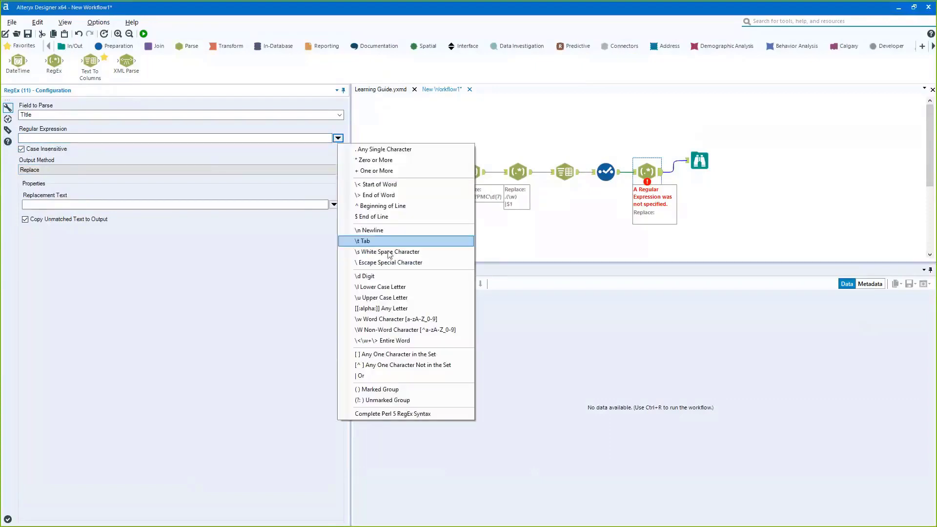
left_click(367, 275)
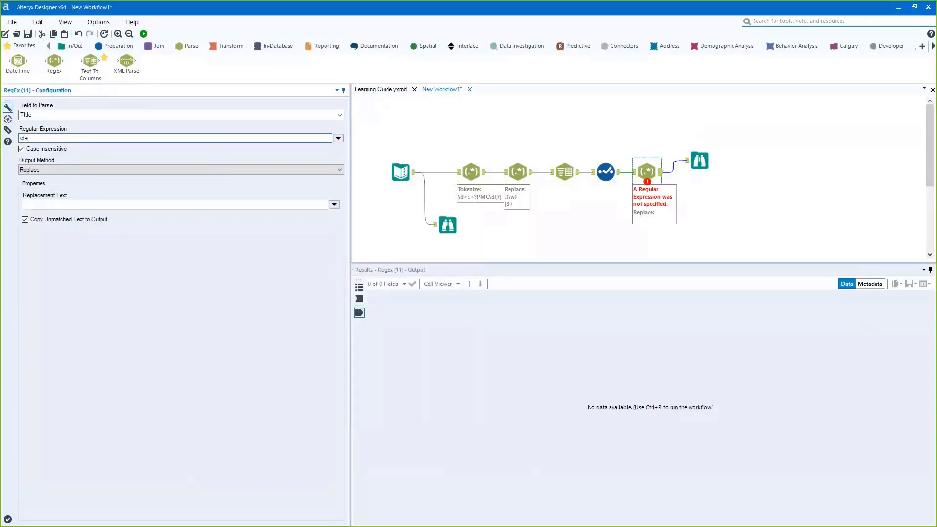
left_click(337, 138)
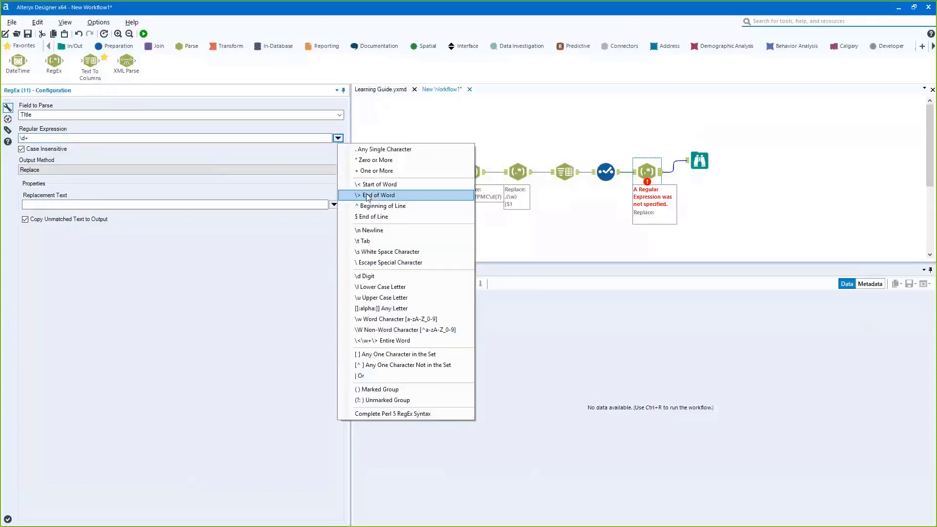
left_click(94, 137)
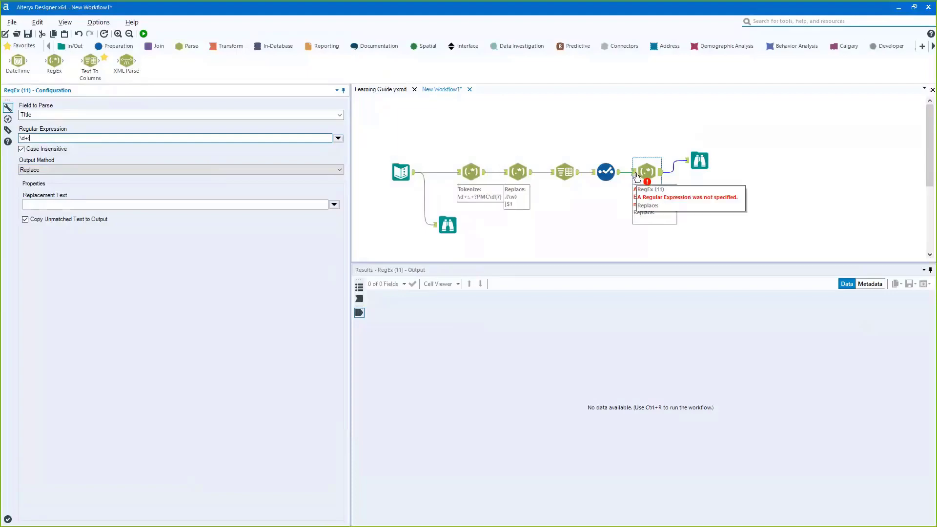
- Show whitespace for record 1's Title in the Select output and examine the spaces after the colon
left_click(606, 171, "ctrl")
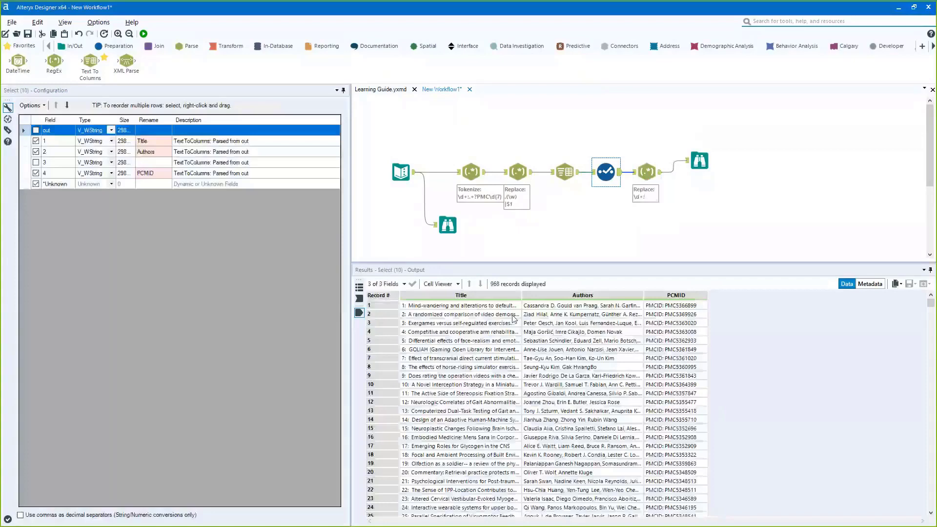
left_click(394, 301)
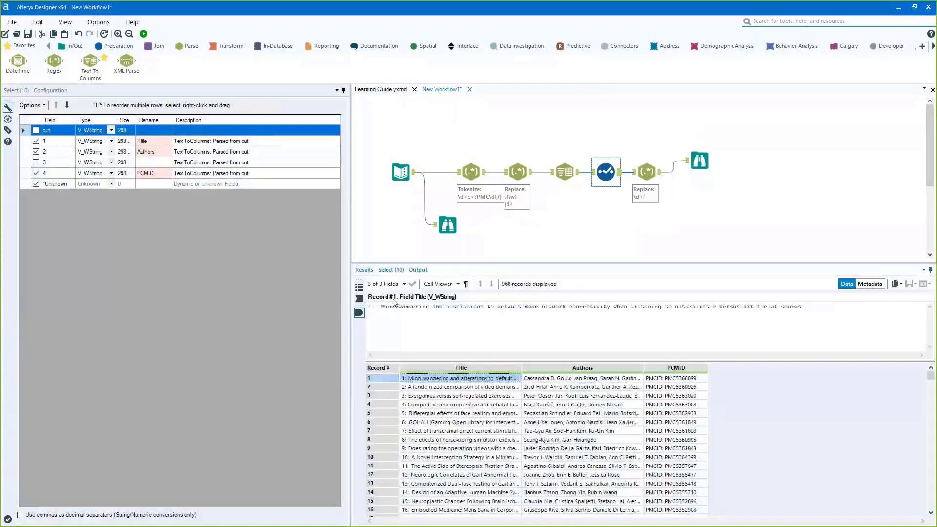
left_click(466, 283)
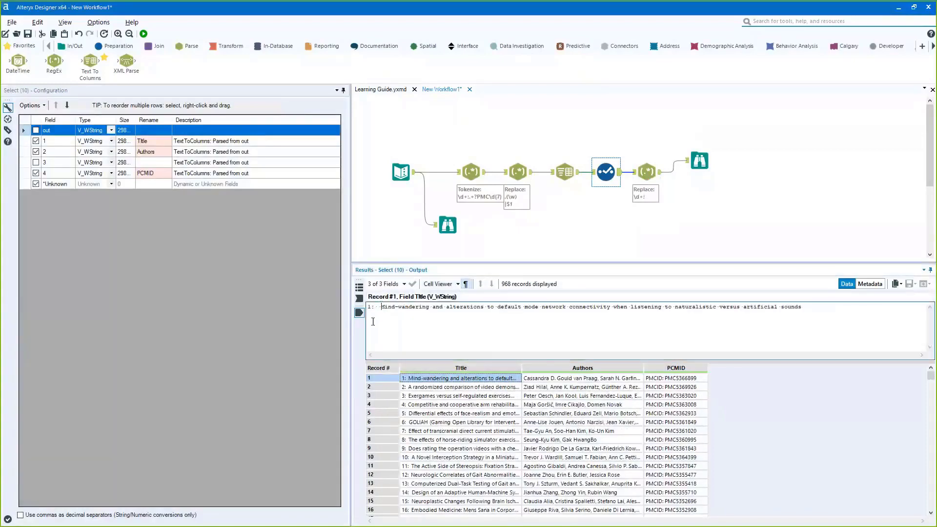
double_click(373, 322)
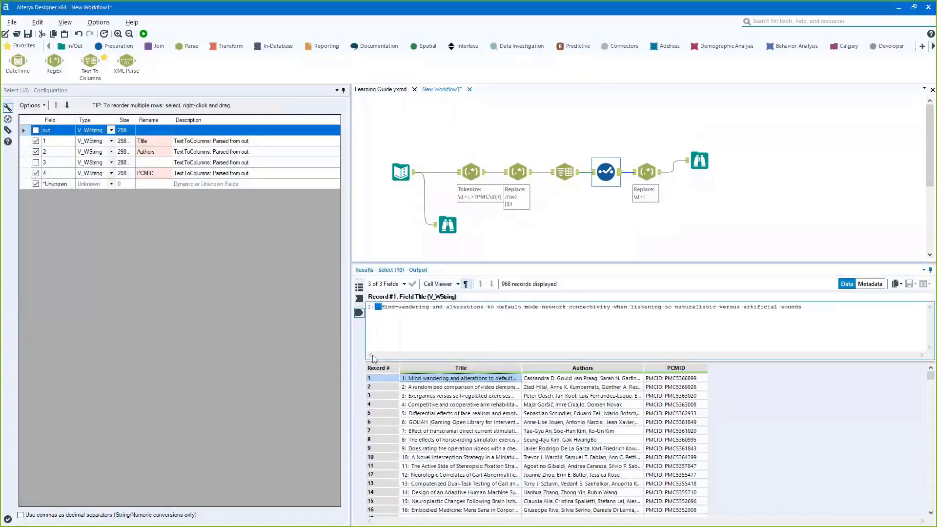
- Extend the Title RegEx expression to \d+:\s\s with empty replacement text, rerun the workflow, and check the titles
left_click(645, 173)
left_click(134, 138)
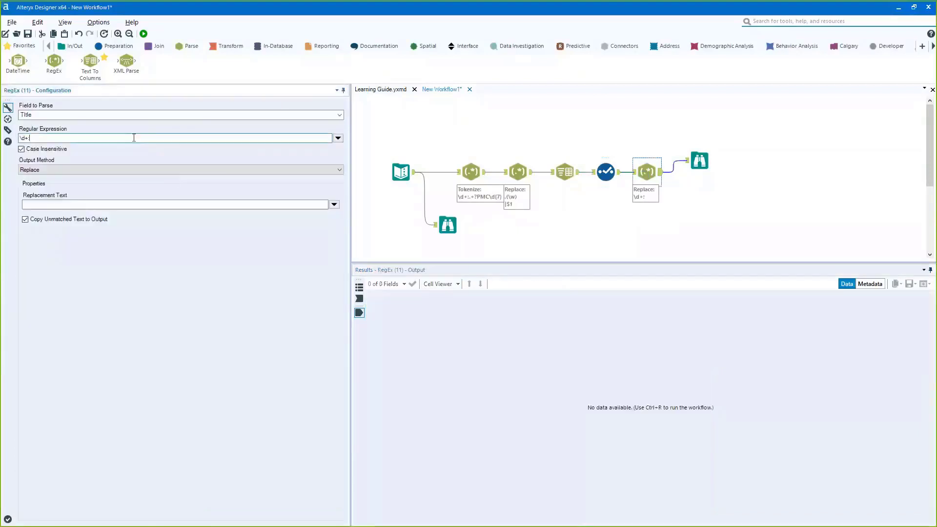
type("\\s\\s")
key("ctrl+a")
left_click(80, 202)
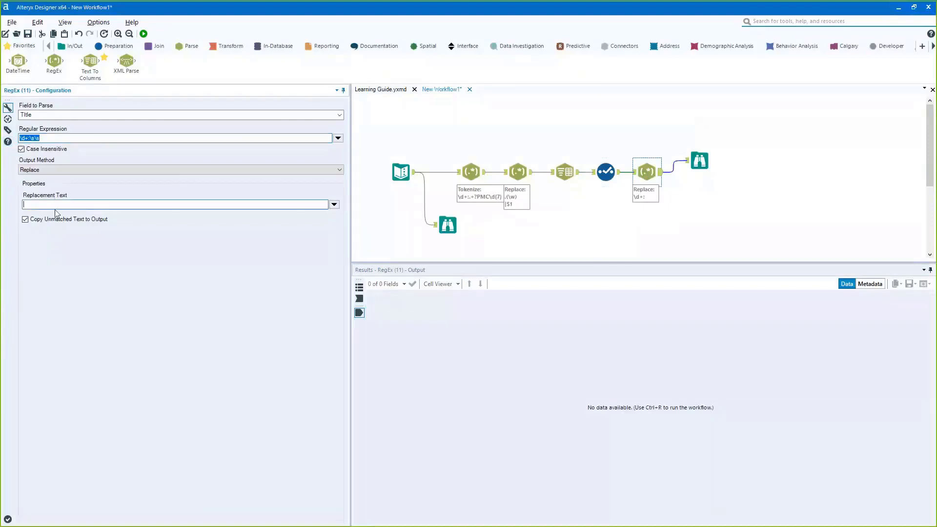
key("ctrl+r")
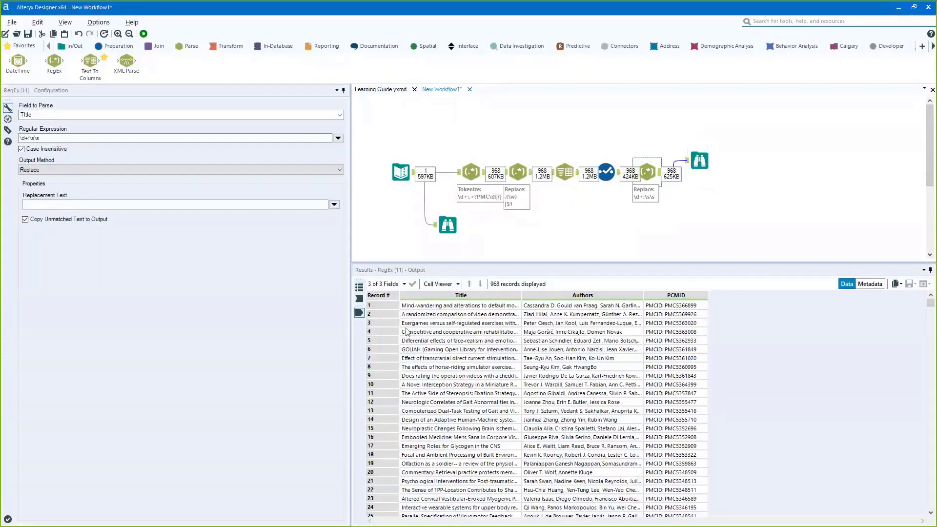
left_click_drag(408, 306, 404, 431)
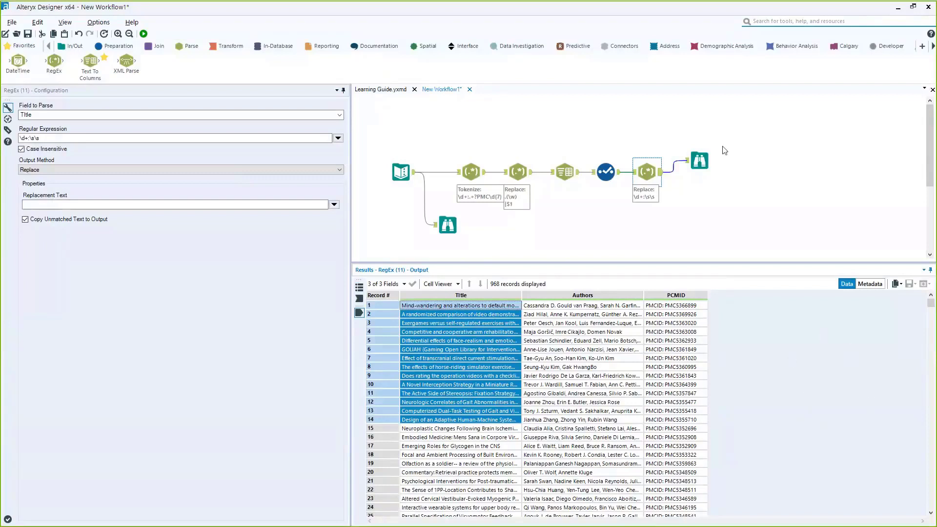
- Align the Browse tool with the Title RegEx tool, and review the configurations of the Title and Tokenize RegEx tools
left_click(688, 173)
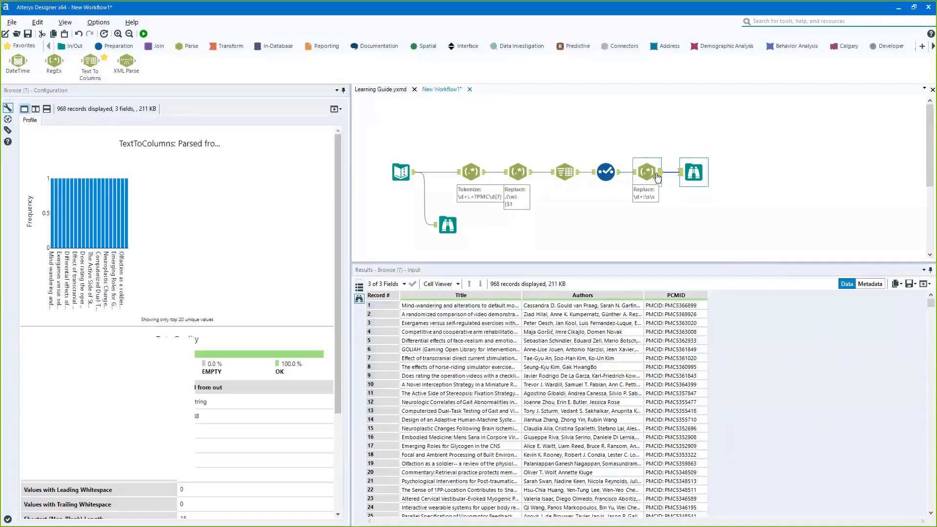
left_click(649, 173)
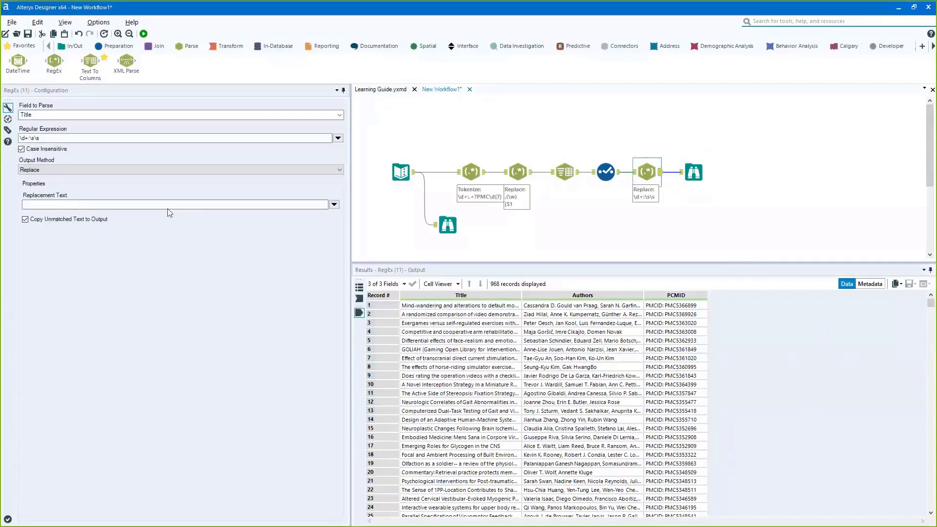
left_click(466, 175)
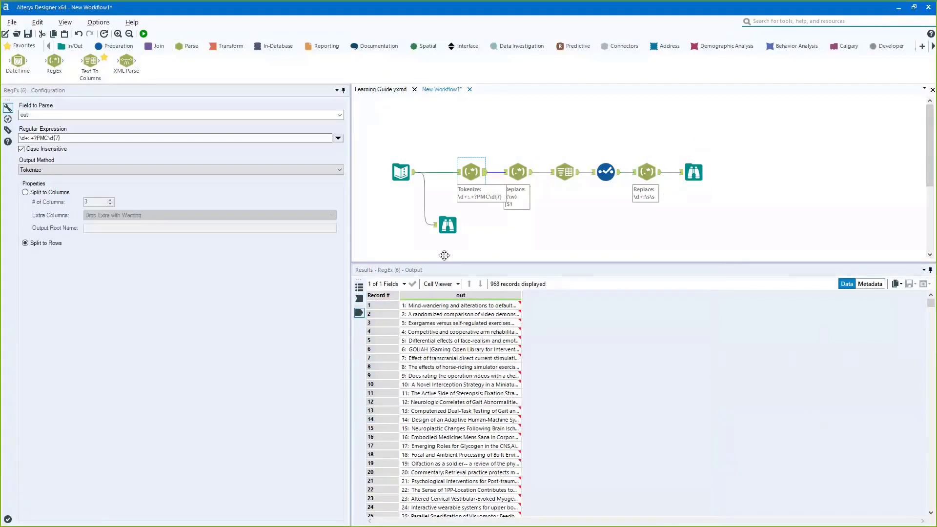
- Review the Browse output's PCMID values, then insert a RegEx tool before the Browse tool with PCMID as its field to parse
left_click(695, 177)
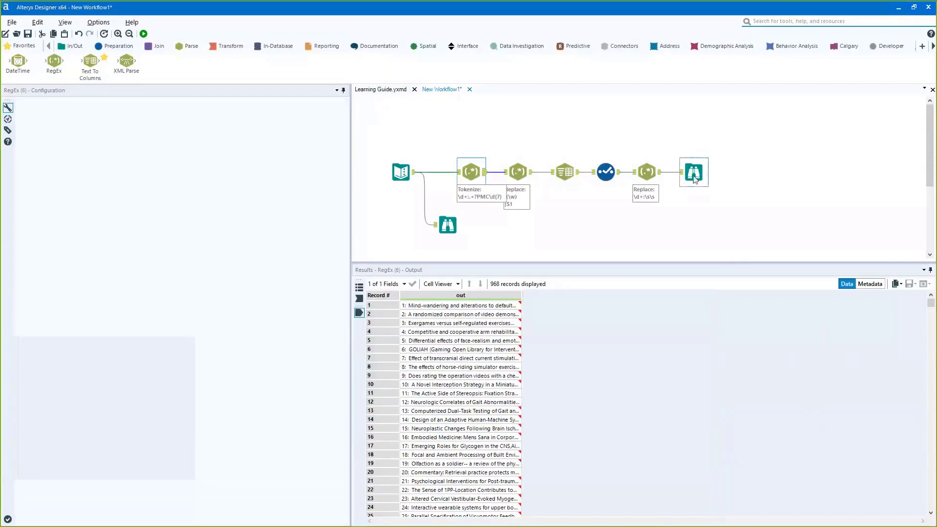
left_click_drag(673, 340, 670, 414)
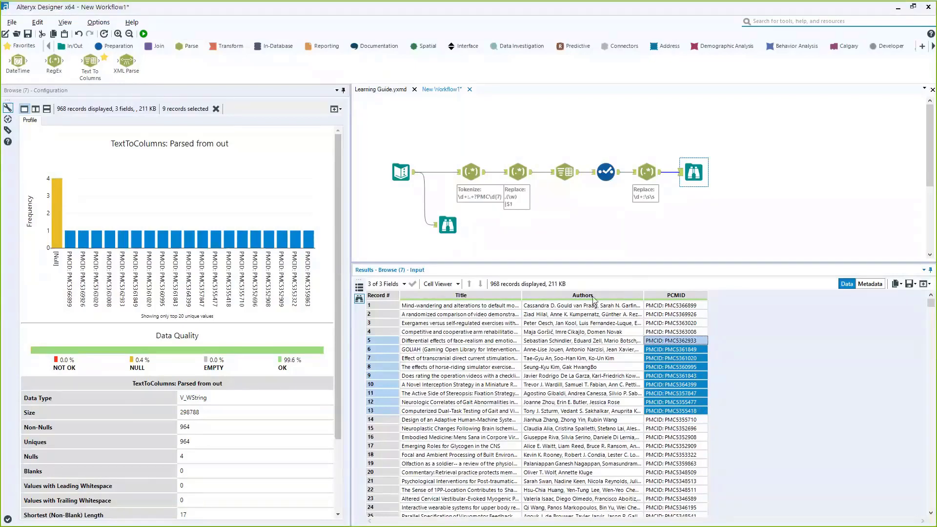
left_click(495, 287)
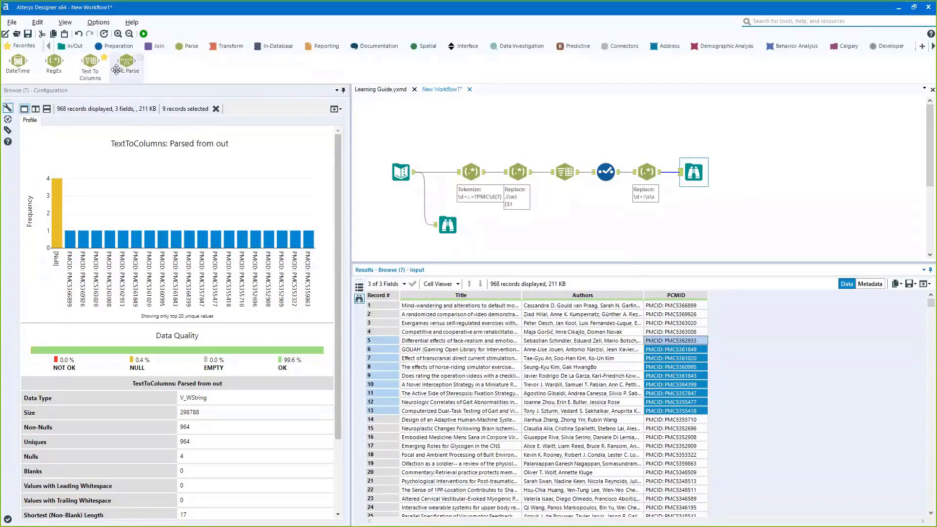
left_click(698, 215)
left_click_drag(54, 60, 694, 172)
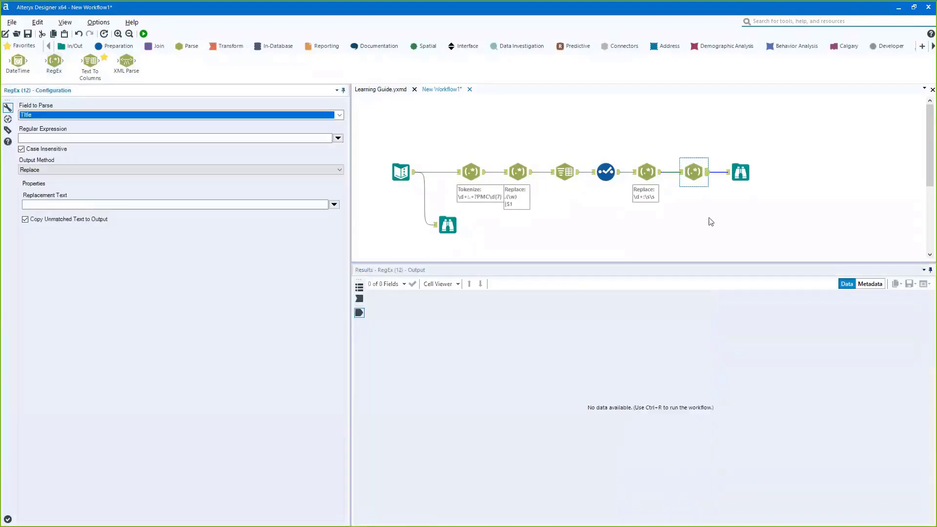
left_click(209, 115)
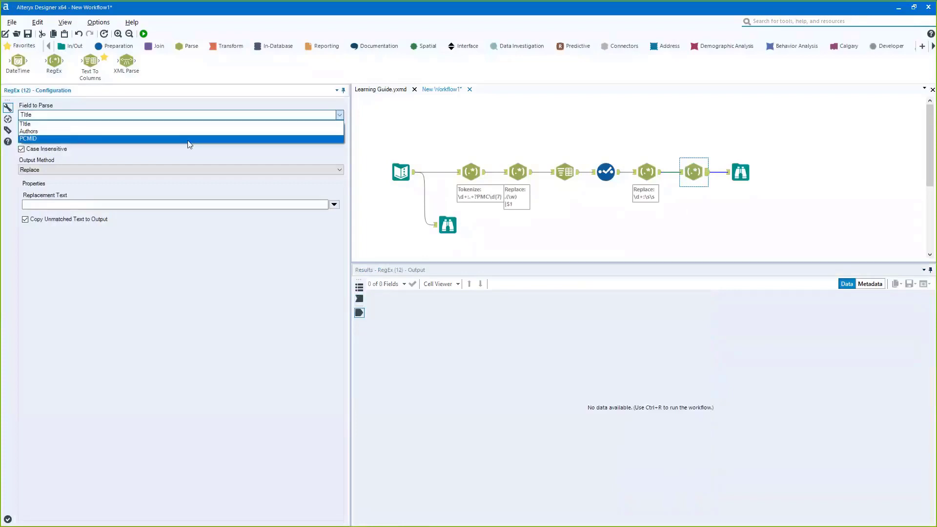
left_click(45, 141)
left_click(45, 141)
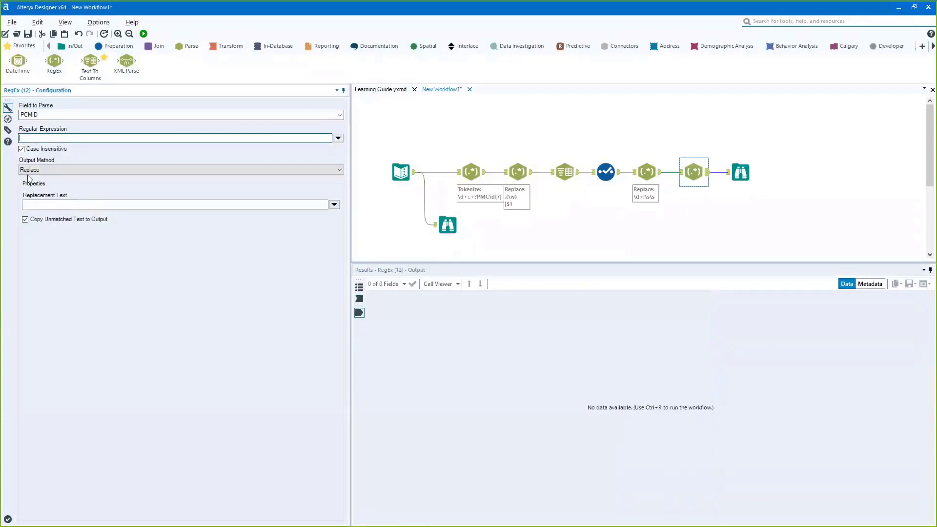
- Copy record 1's PCMID value without headers from the Title RegEx output and paste it as the new RegEx tool's regular expression
left_click(615, 170)
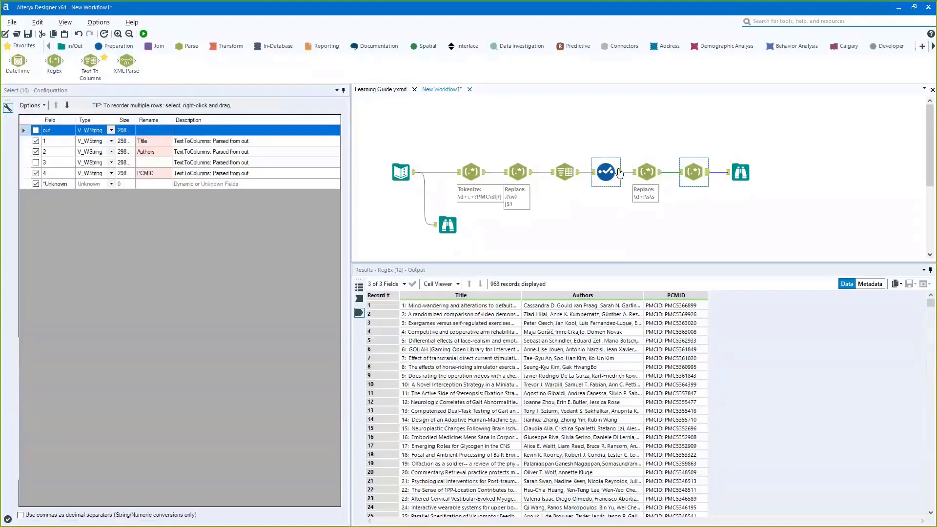
left_click(145, 173)
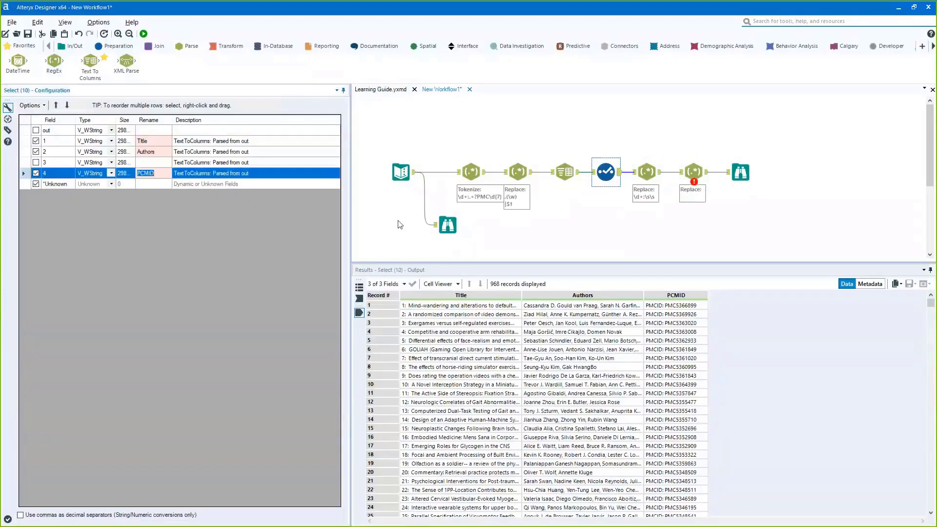
left_click(687, 163)
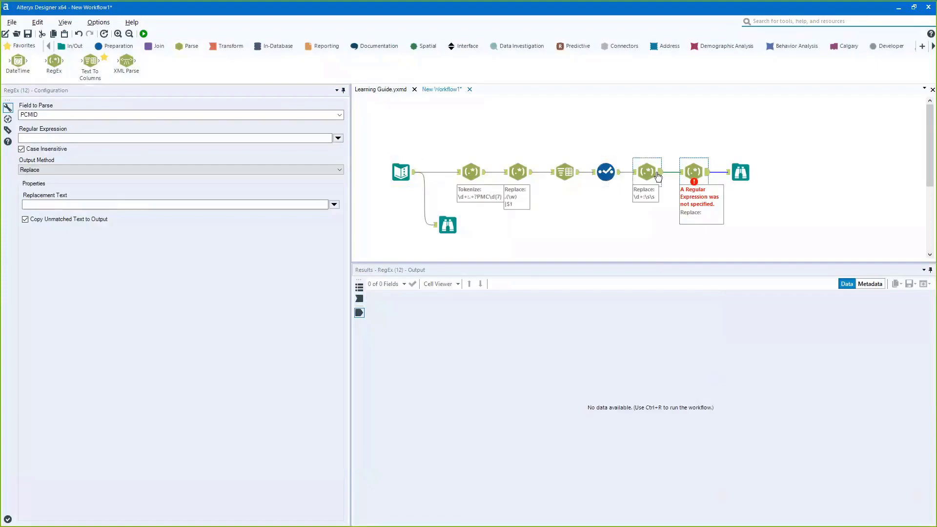
left_click(647, 171)
left_click(661, 305)
right_click(664, 305)
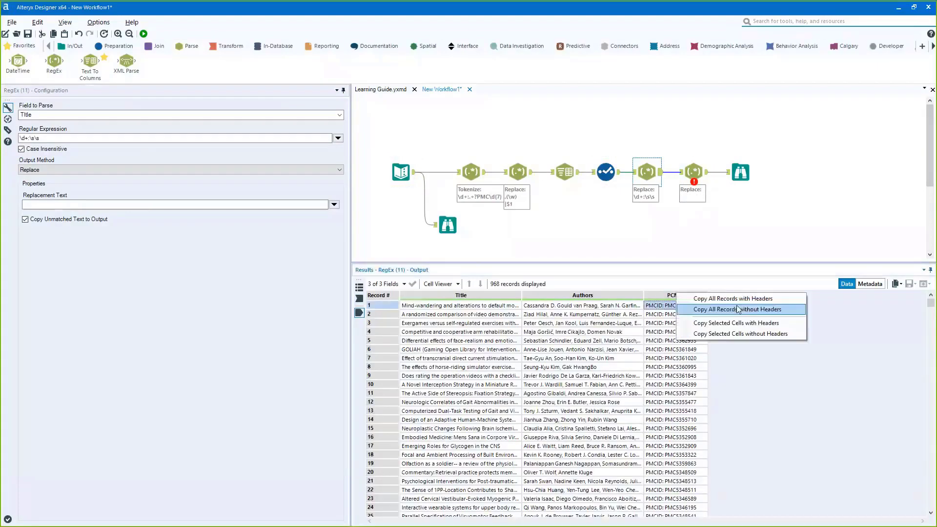
left_click(736, 334)
left_click(488, 301)
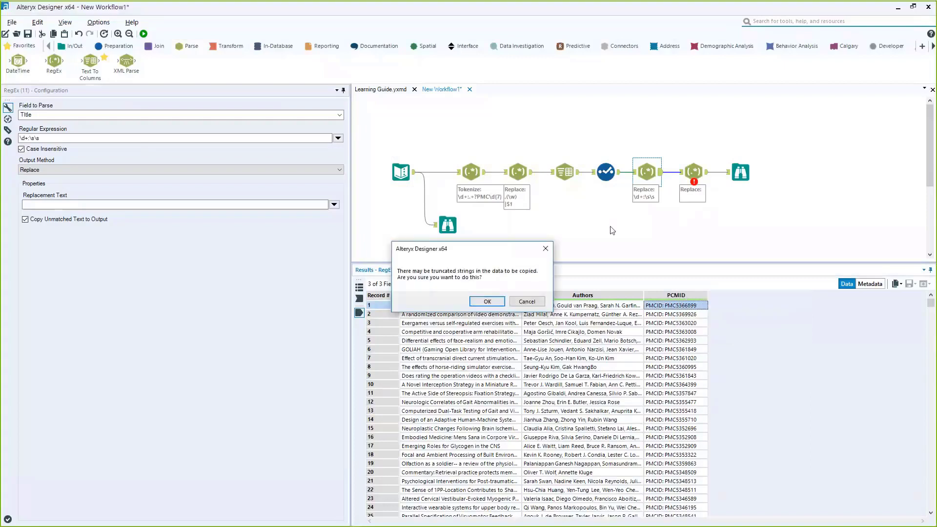
left_click(693, 171)
left_click(62, 138)
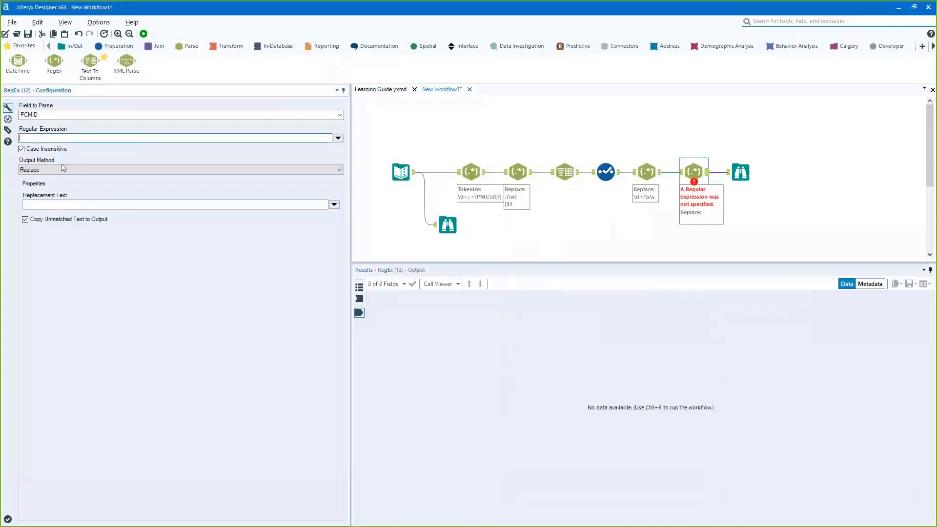
key("ctrl+v")
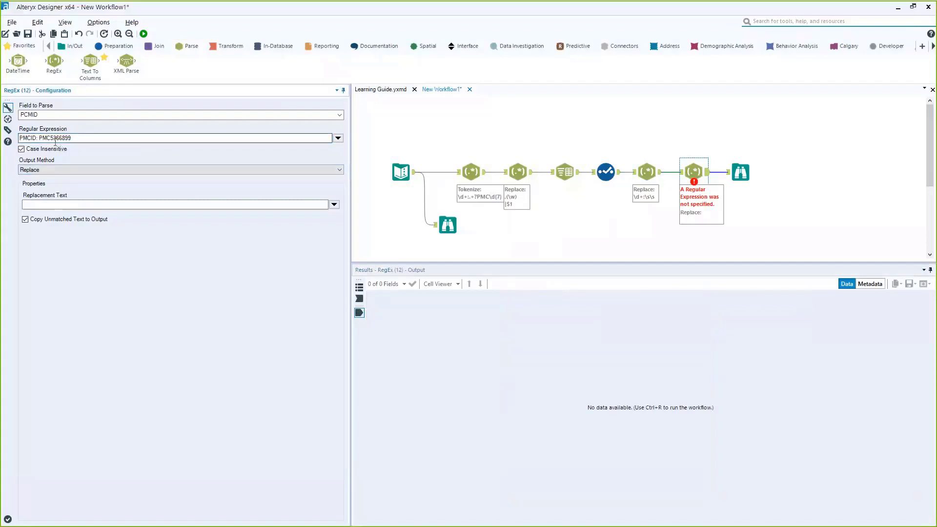
- Generalize the pasted value in the PCMID RegEx tool to the expression PMCID: PMC\d{7}
double_click(28, 138)
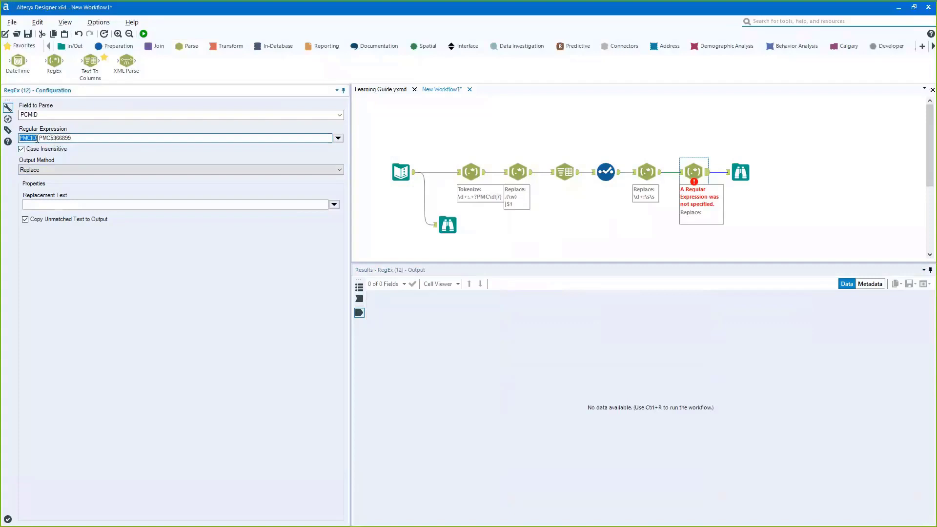
left_click(51, 138)
key("shift+End")
type("\\d{7")
- Set the PCMID RegEx tool's output method to Match and run the workflow
left_click(51, 170)
left_click(27, 198)
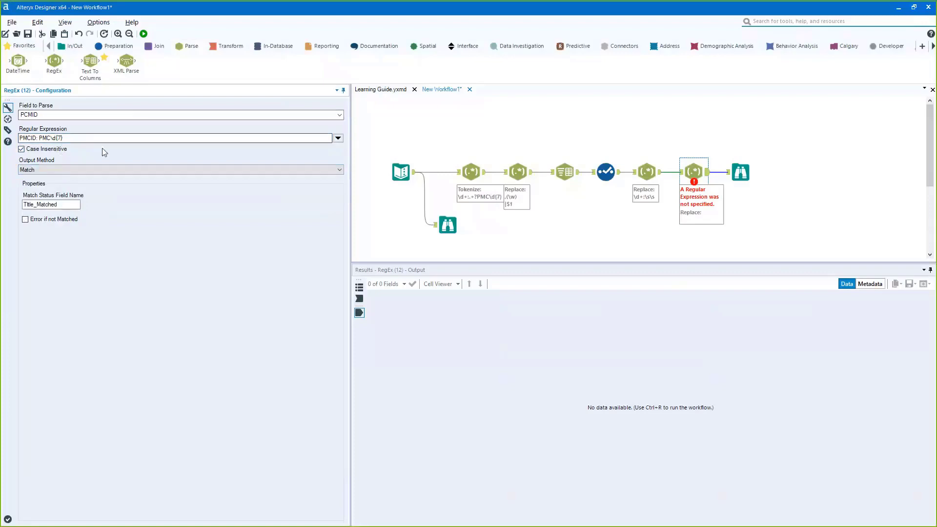
left_click(662, 241)
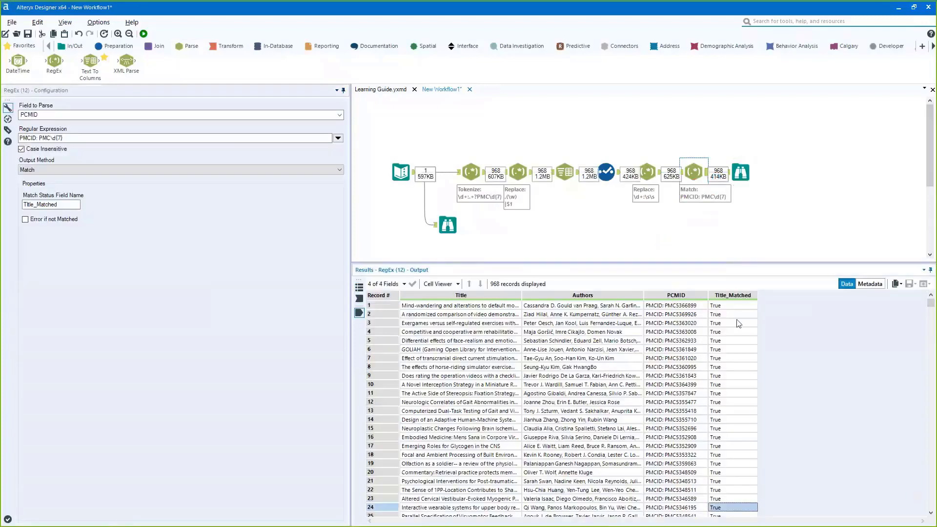
- Look through the Title_Matched column for records that do not match, and examine the PCMID cells of records 425 and 426
scroll(697, 405, "down", 20)
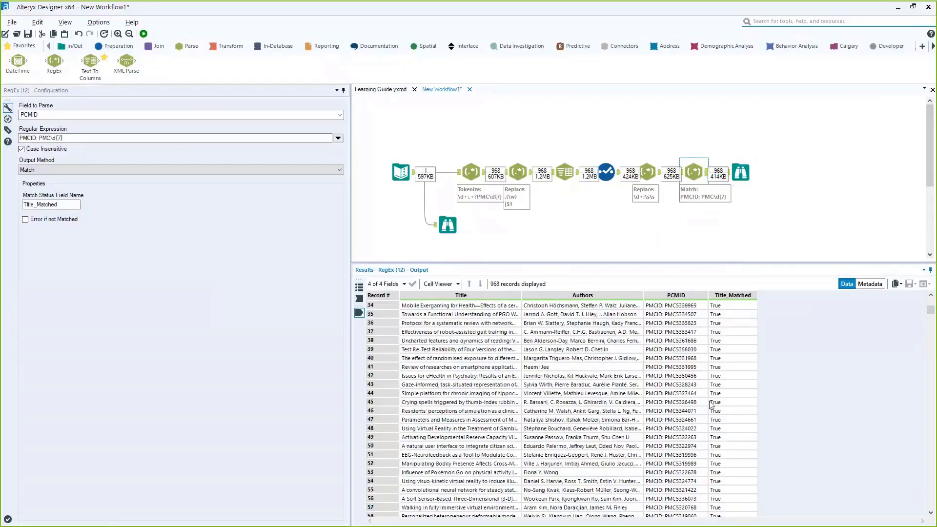
scroll(707, 406, "down", 20)
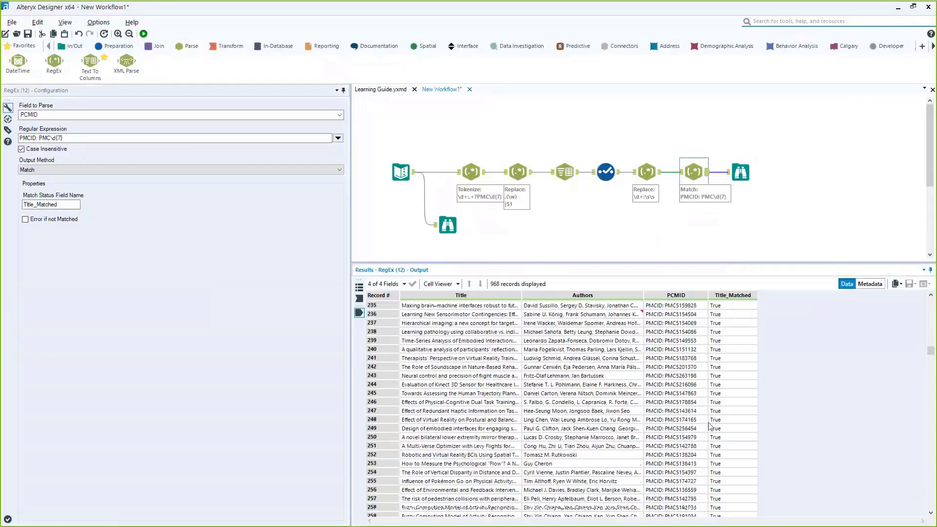
scroll(720, 408, "down", 3)
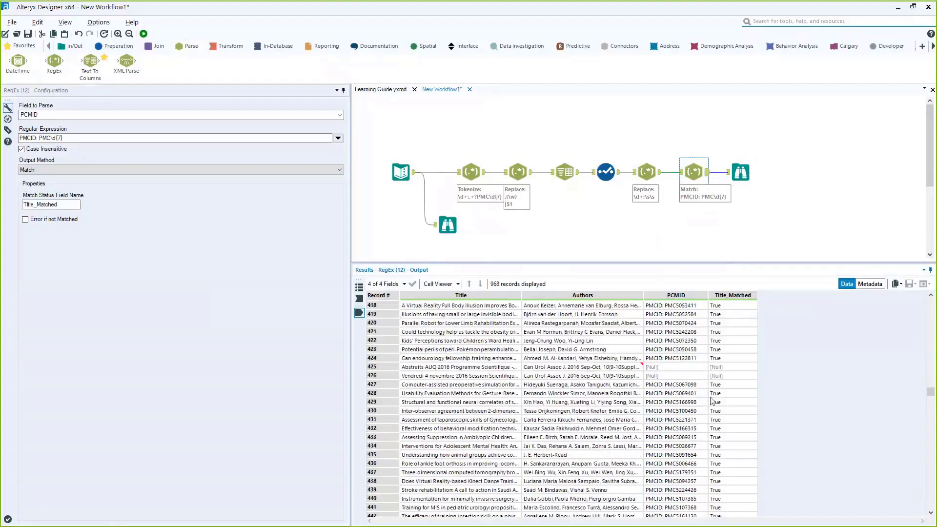
left_click_drag(676, 367, 679, 377)
left_click(695, 371)
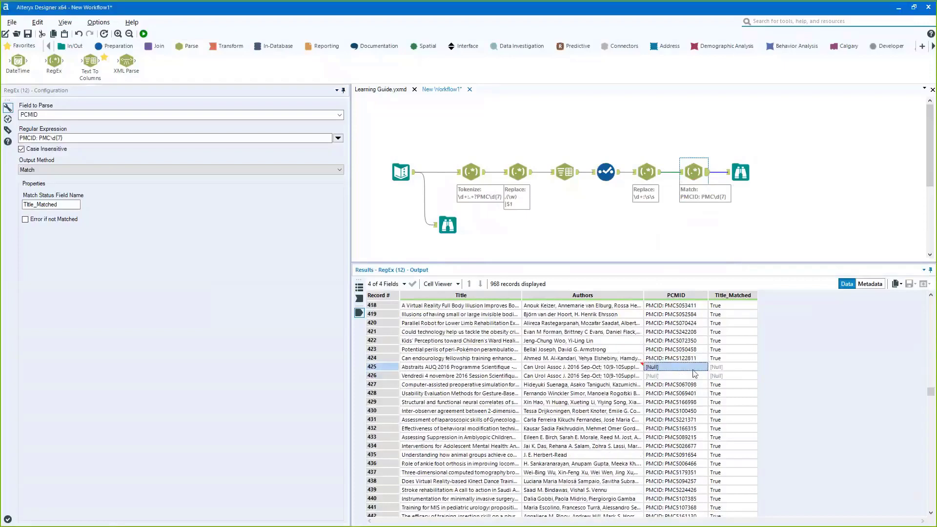
- Show the full Authors text of record 425 and compare it with that record's PCMID cell
left_click_drag(695, 374, 586, 375)
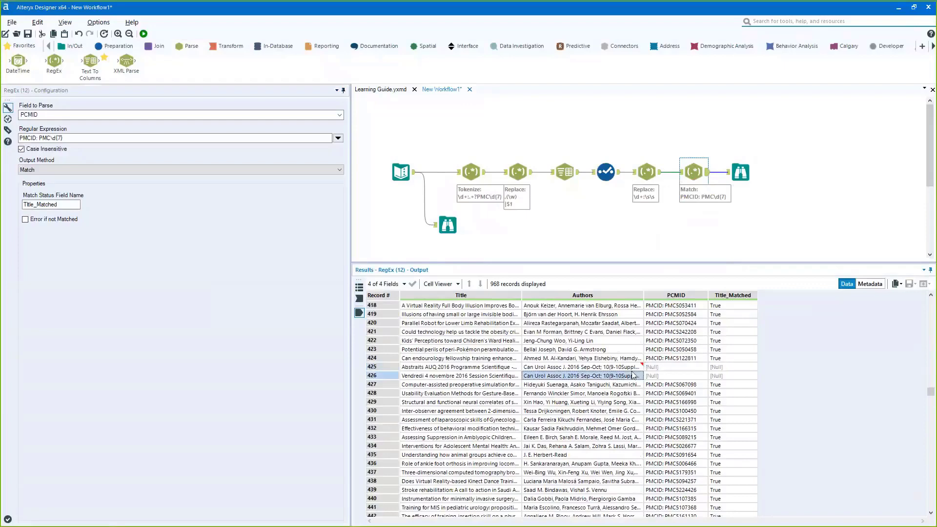
left_click(632, 370)
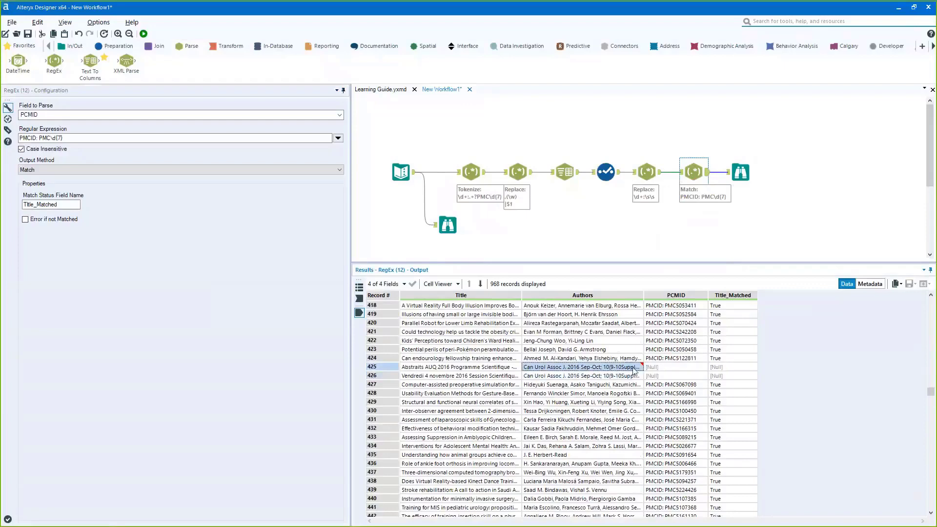
double_click(632, 369)
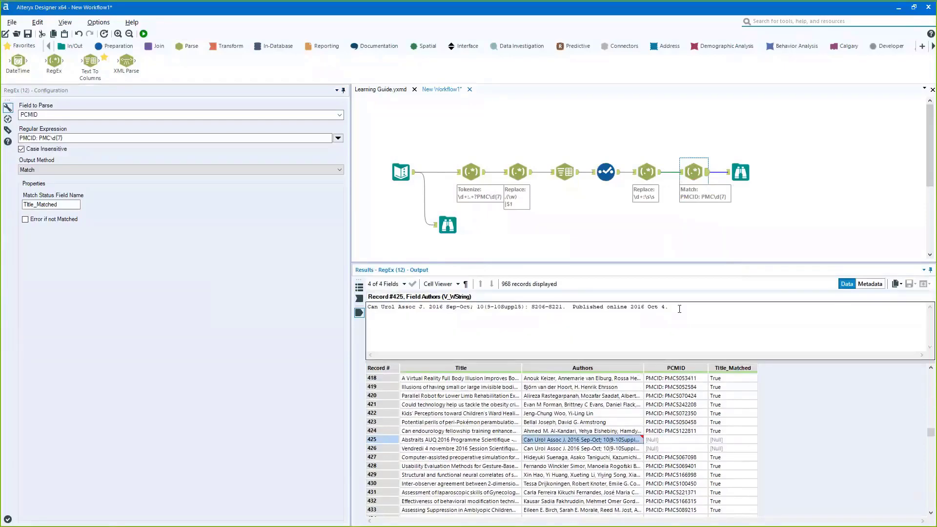
left_click_drag(678, 307, 368, 307)
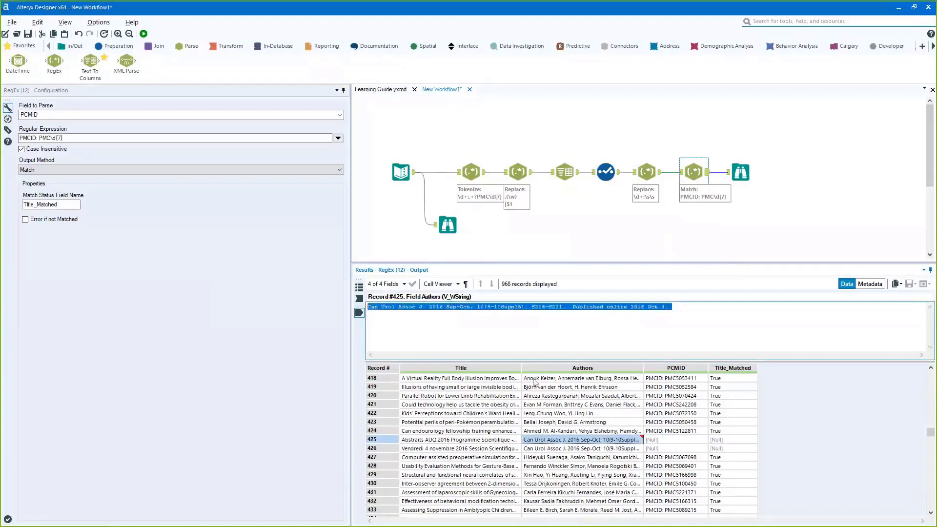
left_click(667, 324)
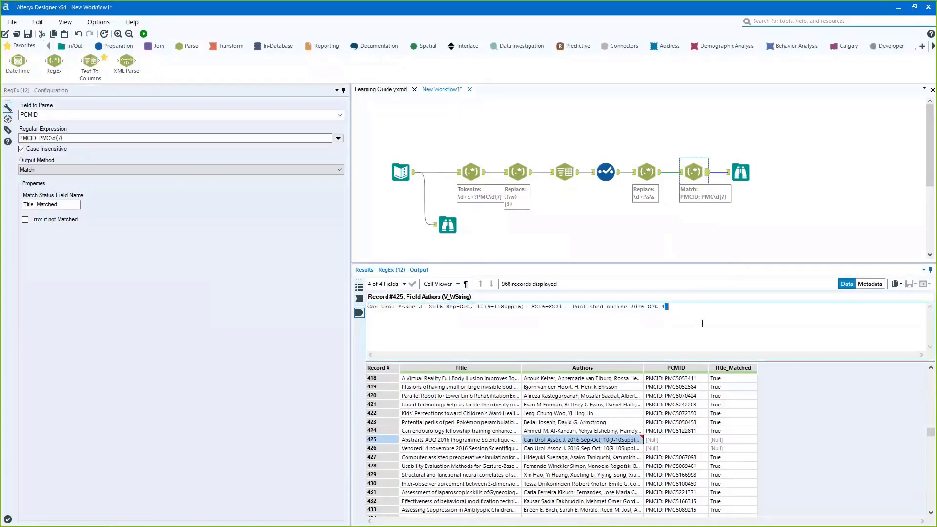
left_click(675, 440)
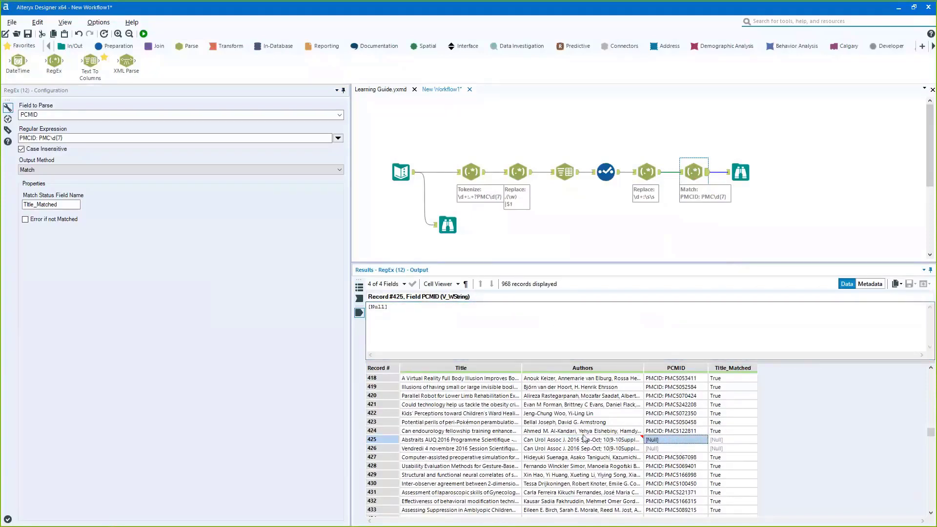
- Check the PCMID and Title_Matched values in the remaining records after 426 for further mismatches
scroll(683, 441, "down", 3)
left_click(682, 440)
scroll(682, 441, "down", 18)
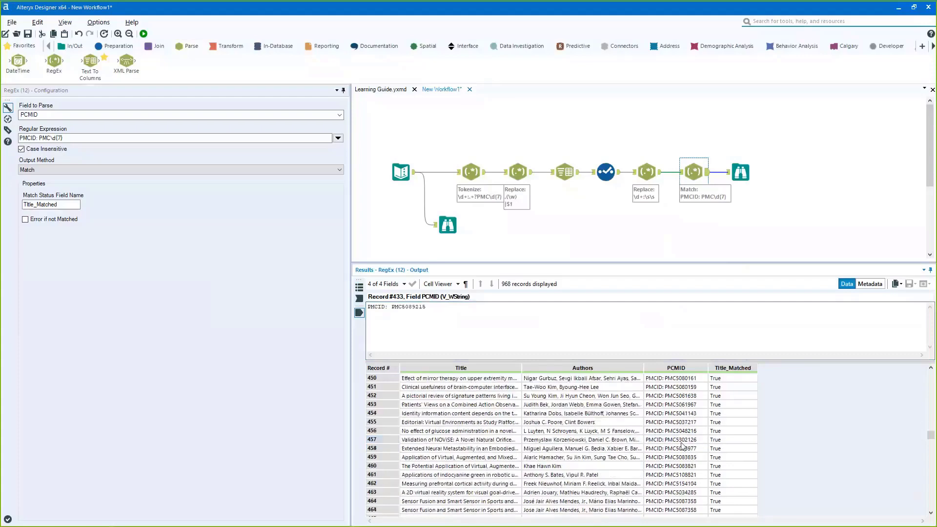
scroll(681, 447, "down", 3)
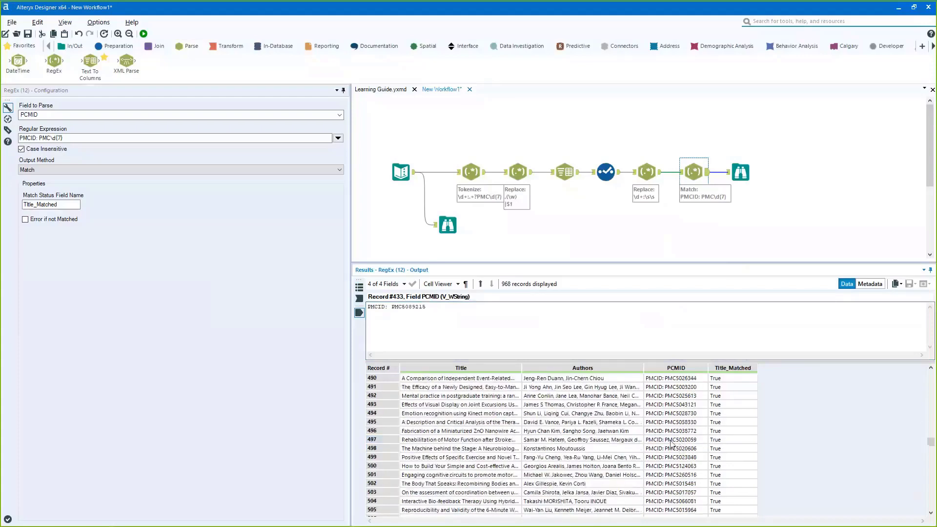
left_click(672, 447)
scroll(671, 452, "down", 20)
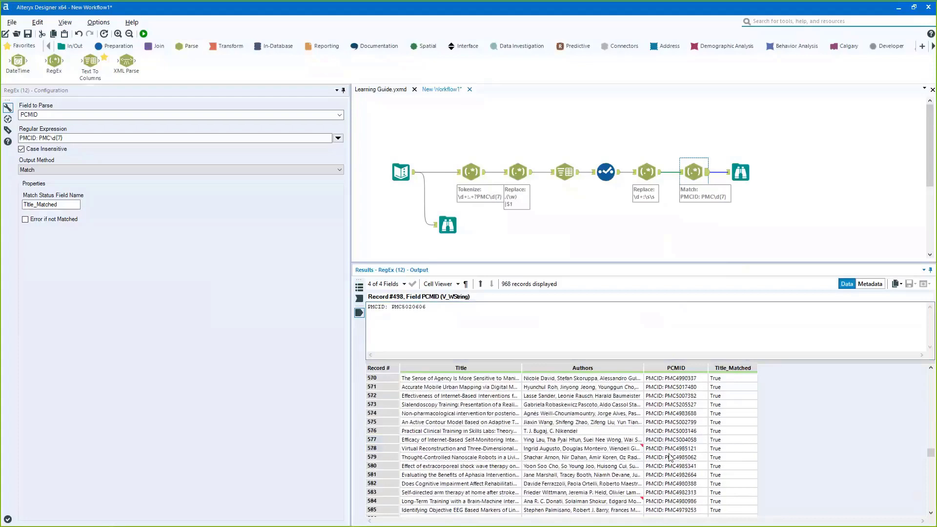
scroll(670, 457, "down", 20)
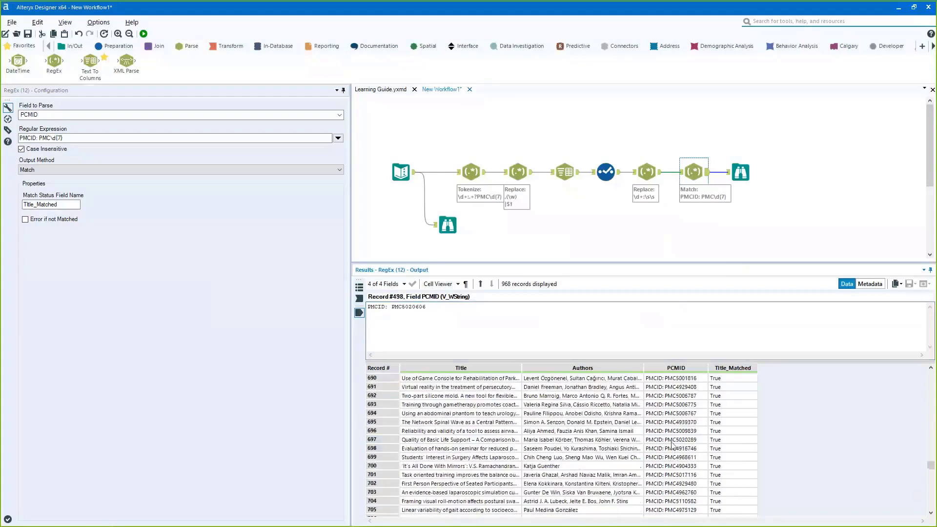
scroll(684, 476, "down", 20)
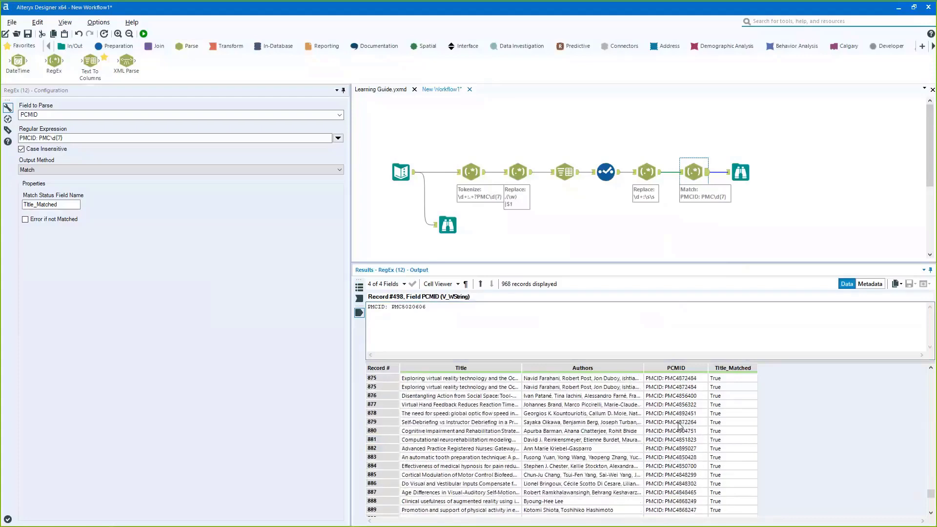
scroll(694, 415, "up", 20)
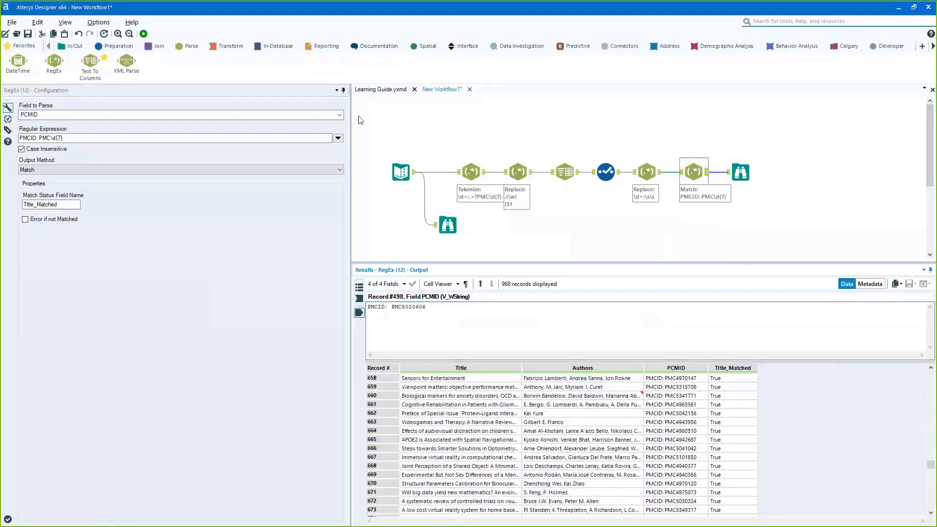
- Insert a Filter tool before the final Browse, keep records where Title_Matched is true, and run the workflow
left_click(120, 46)
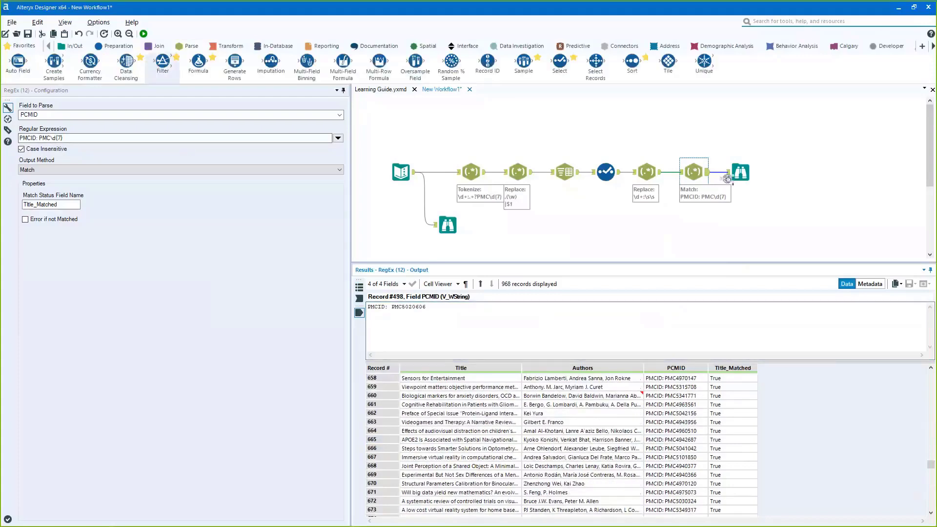
left_click_drag(716, 167, 713, 169)
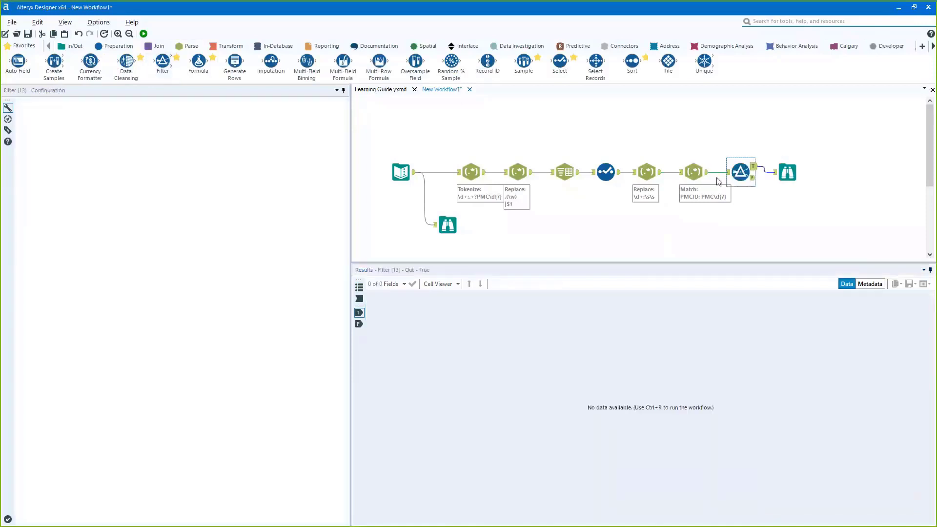
left_click(83, 144)
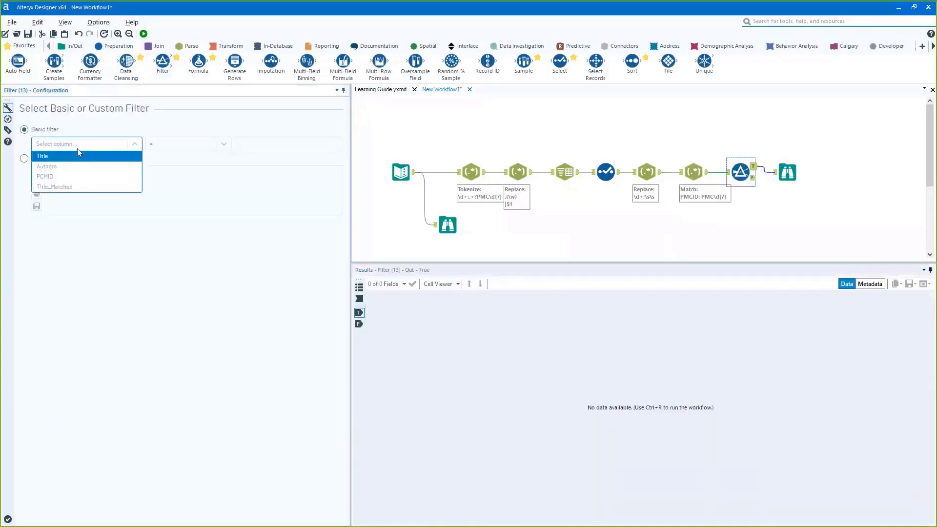
left_click(73, 187)
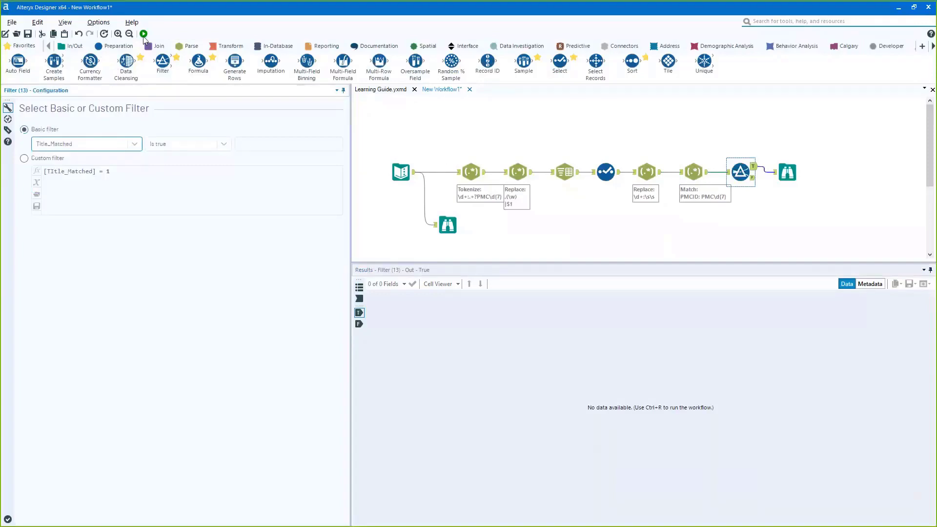
key("ctrl+r")
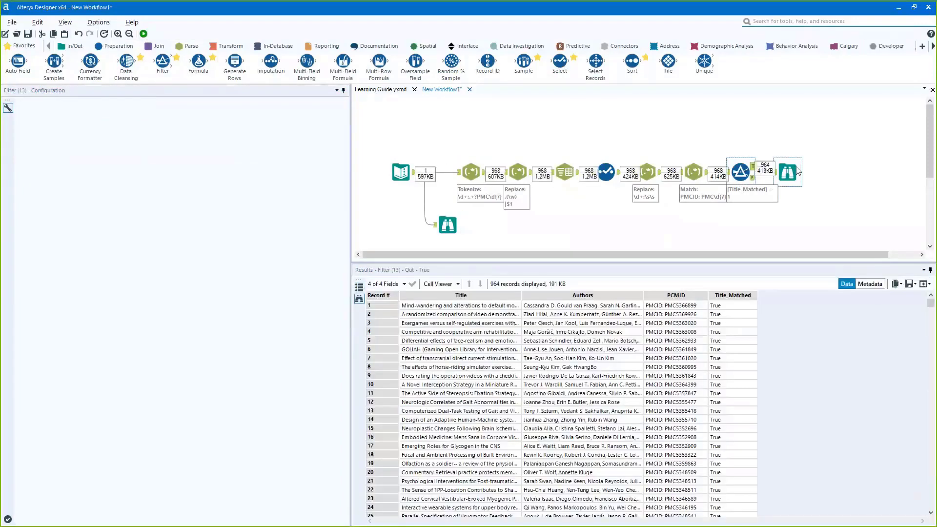
- Show the Filter tool's False output and examine the Authors text of its first record
left_click(752, 178)
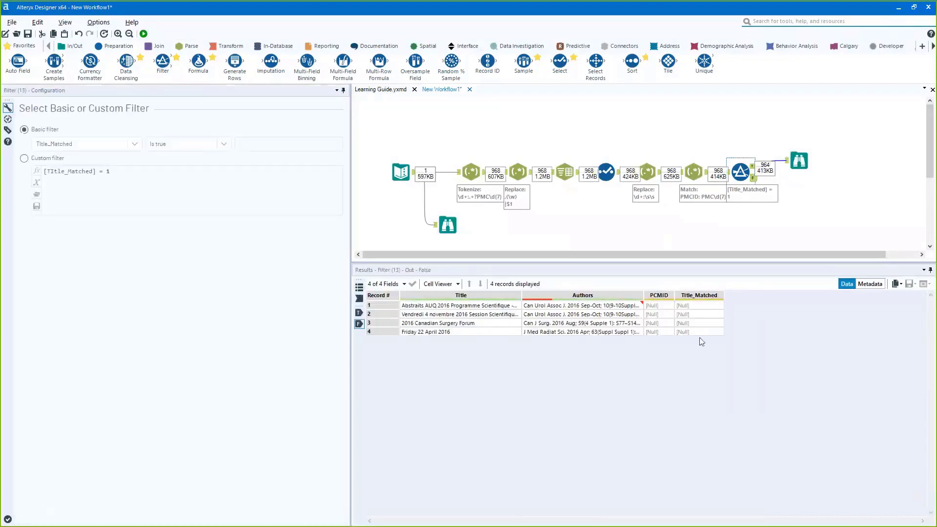
left_click(635, 307)
left_click(634, 306)
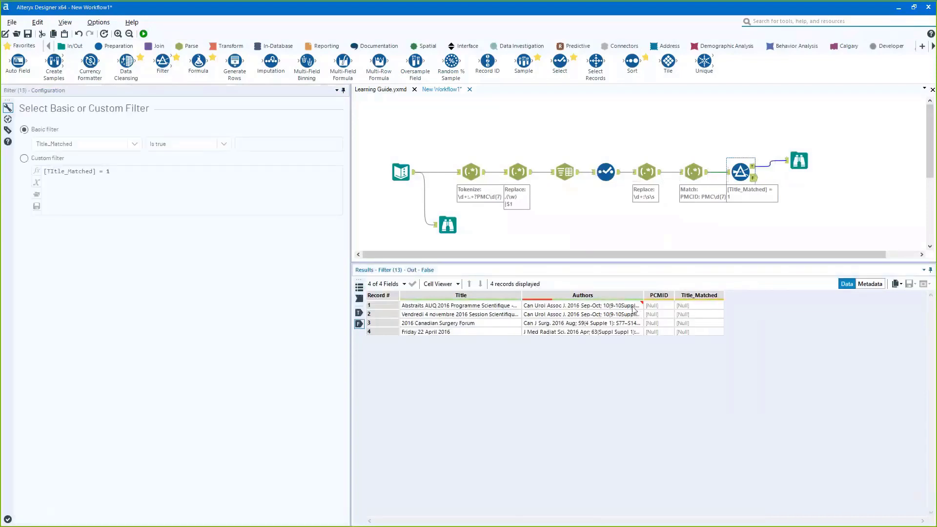
- Move the final Browse tool away and insert a RegEx tool between it and the Filter's True output
left_click_drag(798, 161, 822, 138)
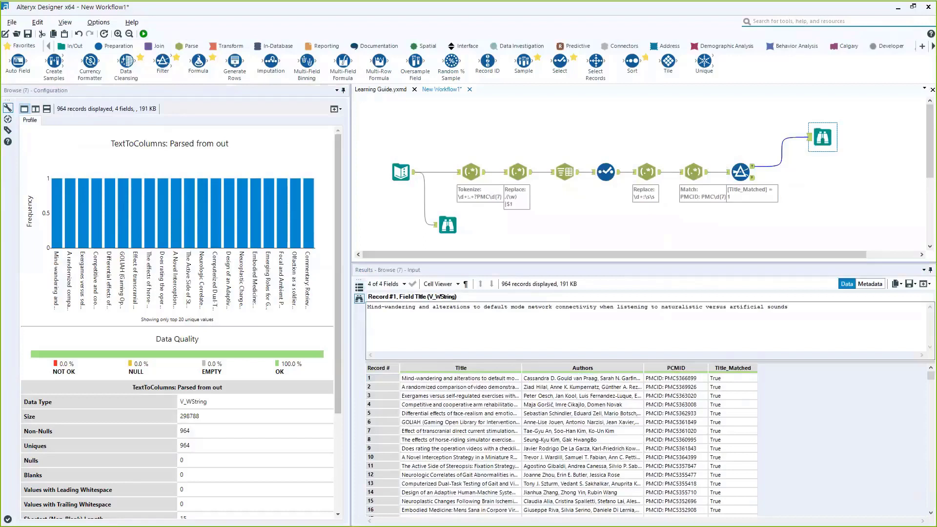
left_click(188, 46)
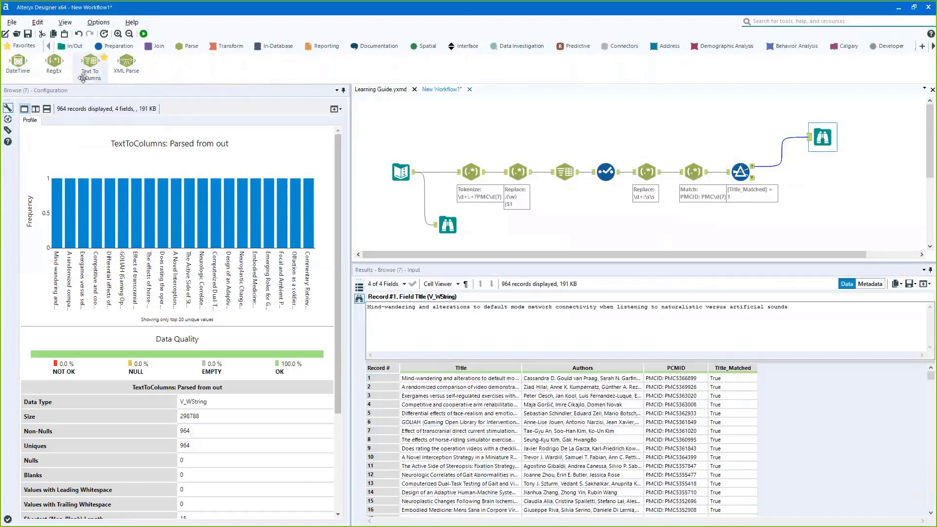
left_click_drag(59, 66, 778, 174)
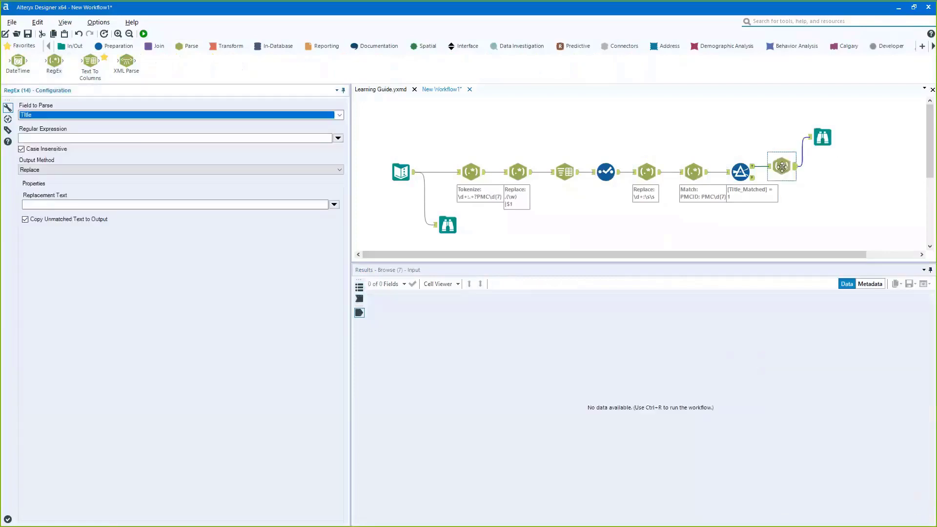
- Set the new RegEx tool to parse PCMID, using record 1's PCMID value copied from the Match tool's output as the expression
left_click(693, 172)
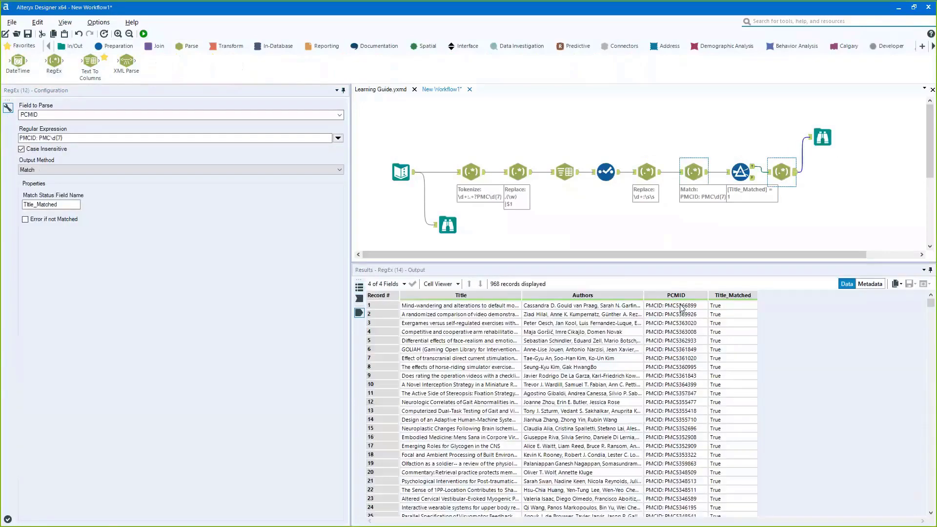
right_click(689, 311)
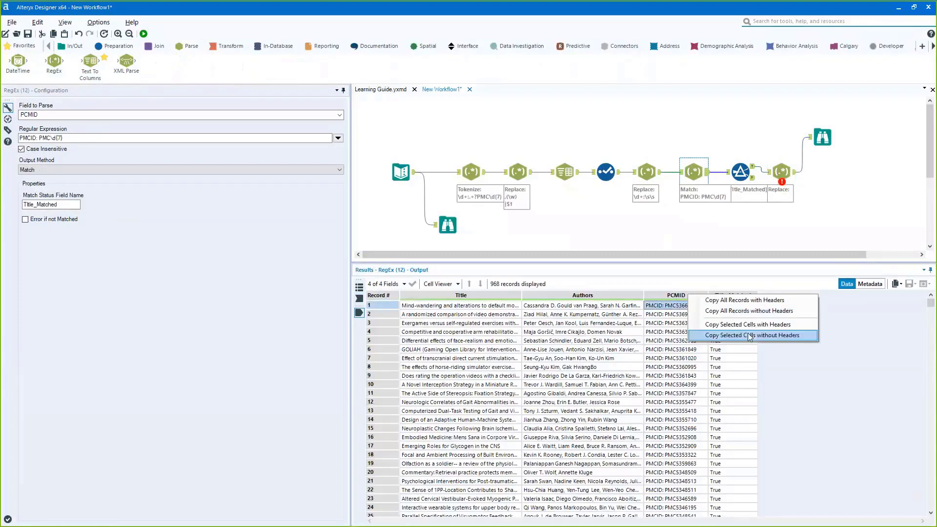
left_click(722, 336)
left_click(487, 301)
left_click(781, 171)
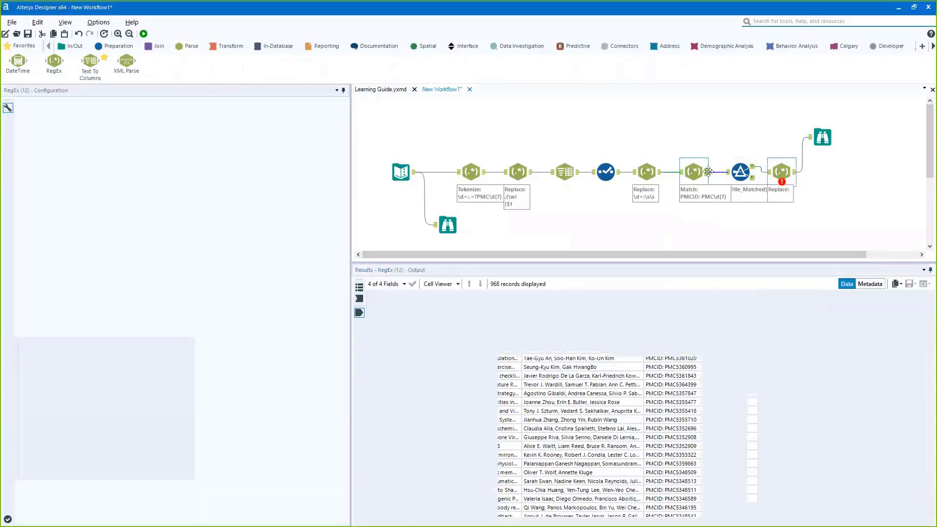
left_click(83, 115)
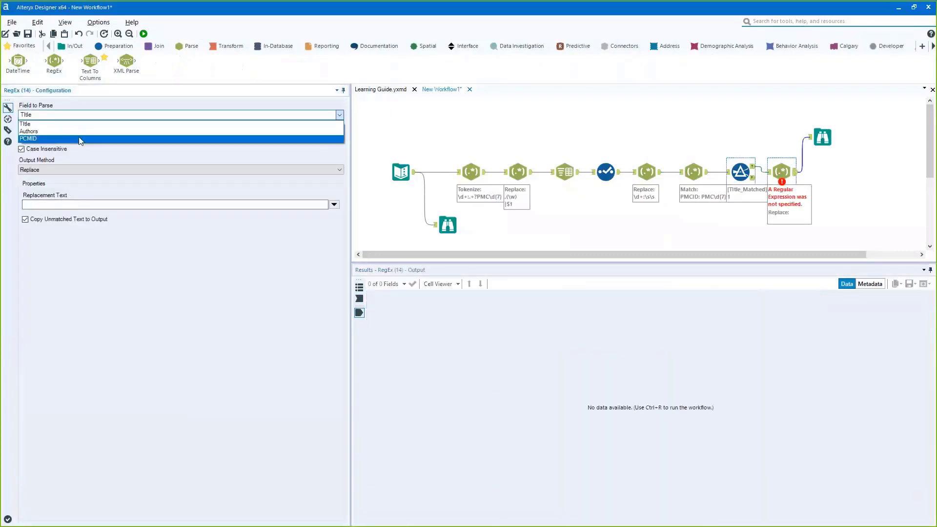
left_click(74, 135)
key("ctrl+v")
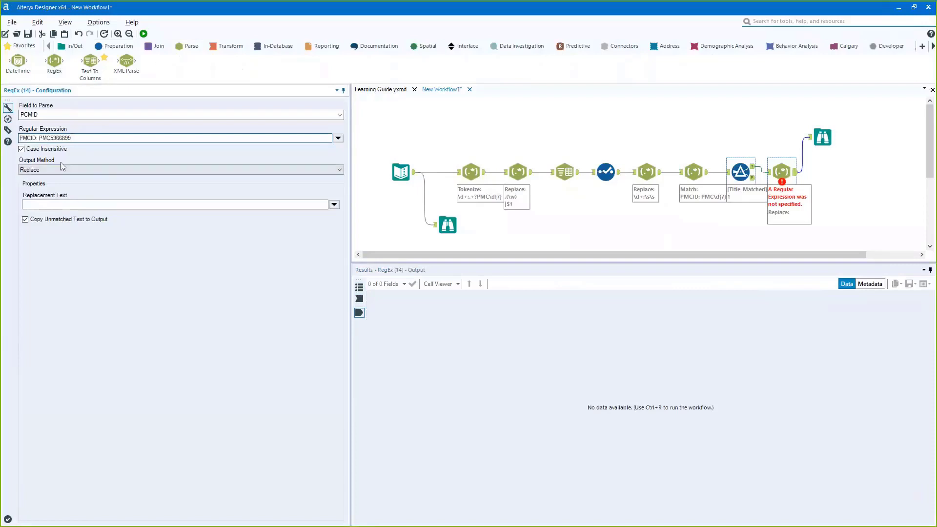
- Change the regular expression to PMCID: PMC(\d{7}) and set the output method to Parse
left_click(52, 138)
left_click_drag(105, 138, 52, 139)
key("BackSpace")
left_click(57, 174)
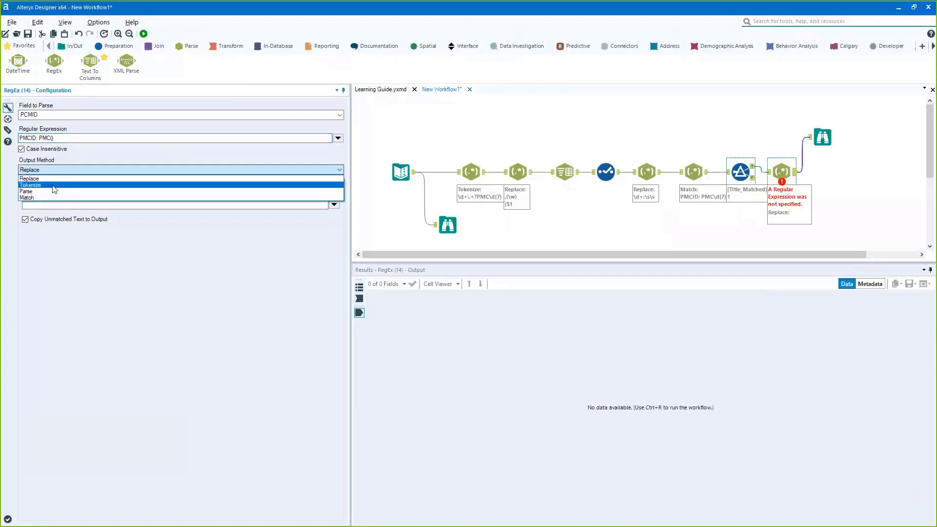
left_click(61, 191)
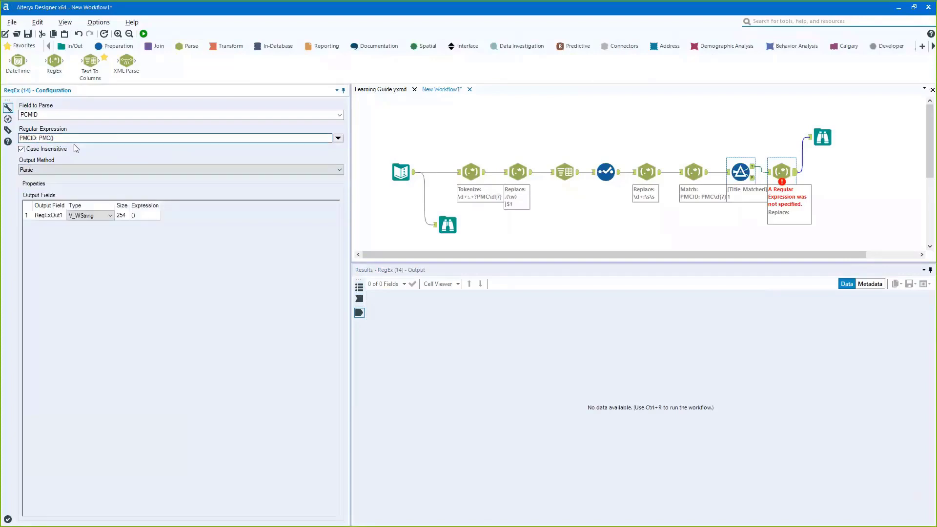
type("\\d{7}")
- Name the parsed output field Article ID, reposition the final Browse tool, and run the workflow
left_click(51, 215)
type("A")
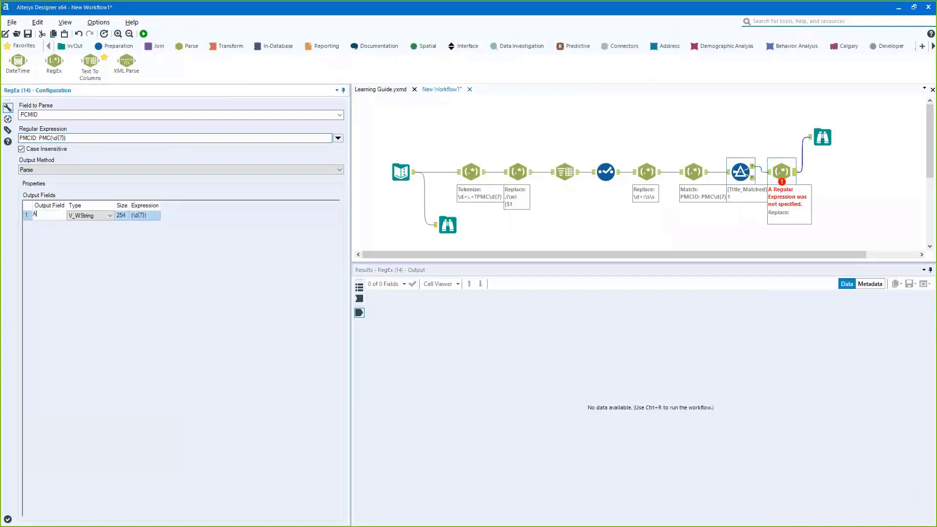
type("rticle ID")
key("Tab")
left_click_drag(836, 155, 833, 158)
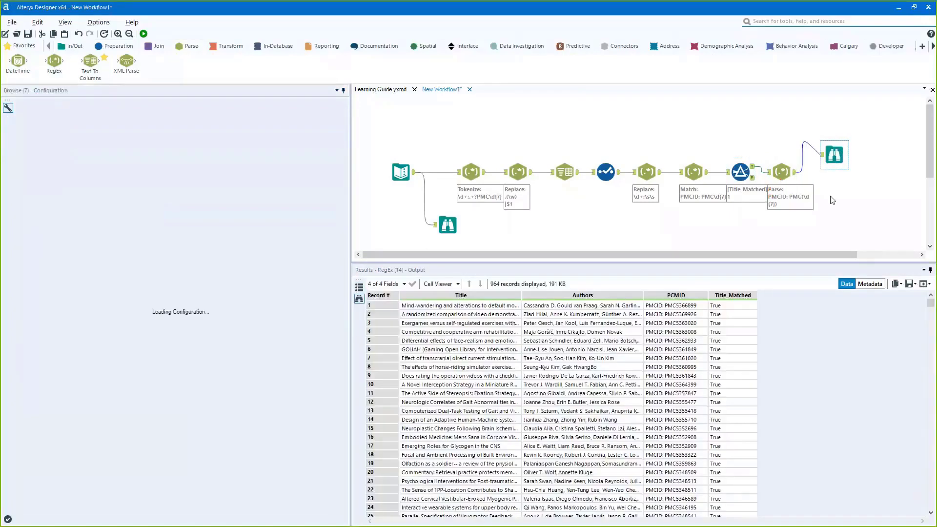
key("ctrl+r")
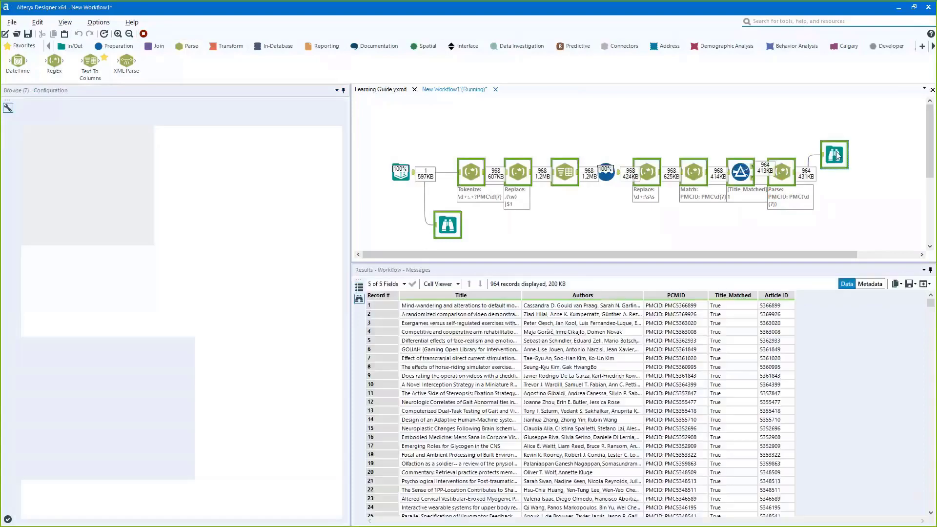
- Compare the Article ID values of the first records with their PCMID values
left_click_drag(776, 305, 775, 366)
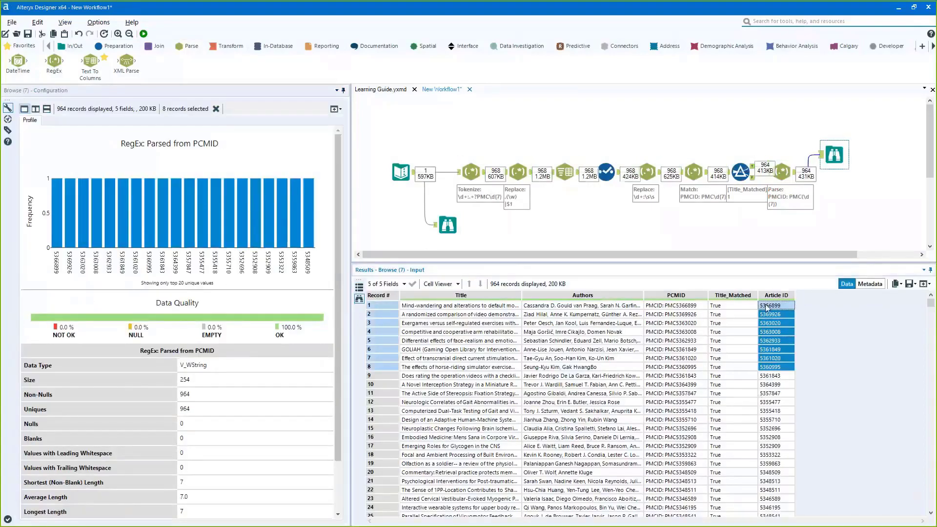
left_click_drag(681, 314, 683, 348)
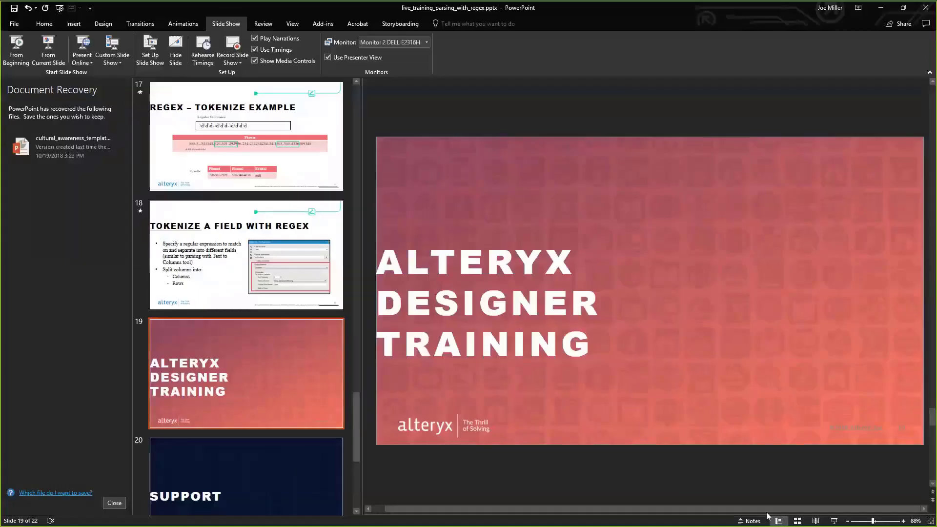
- Present the PowerPoint training deck from slide 19 and advance to the Support Resources slide
left_click(834, 521)
key("Right")
key("Right")
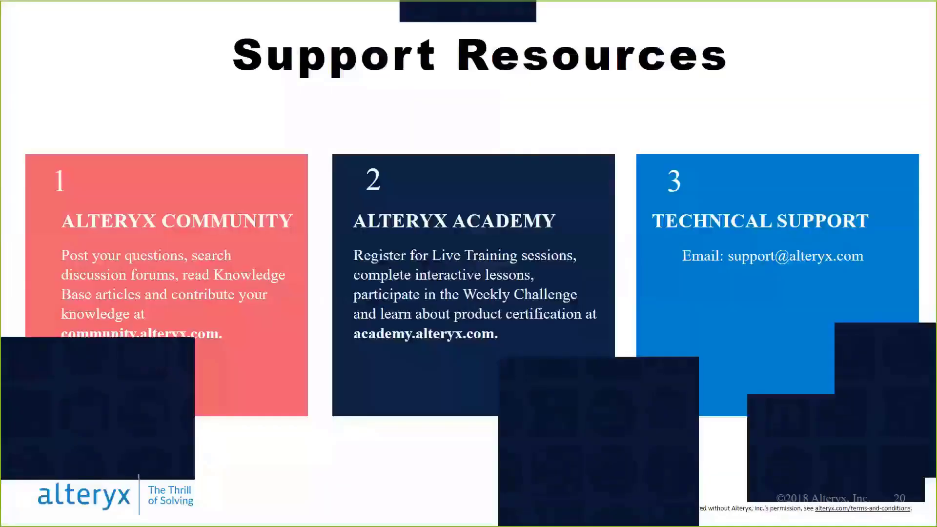
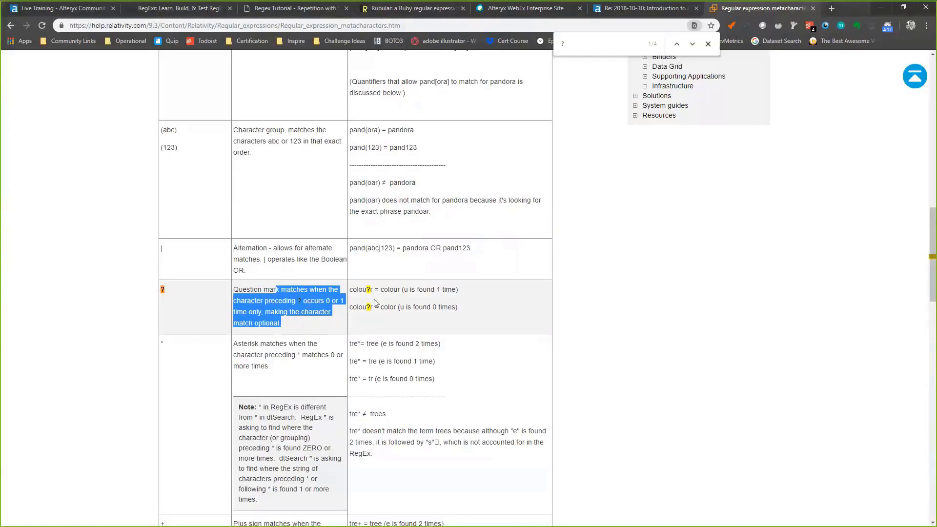
- In the browser's regular expression metacharacters page, highlight the optional u in the colou?r examples for the question mark
left_click(365, 290)
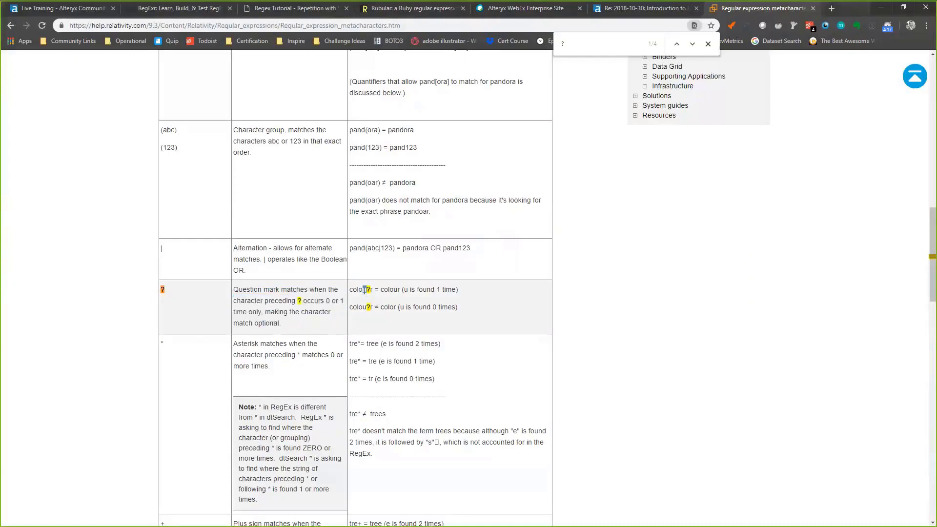
left_click(365, 291)
double_click(365, 292)
left_click(365, 292)
double_click(368, 307)
double_click(411, 308)
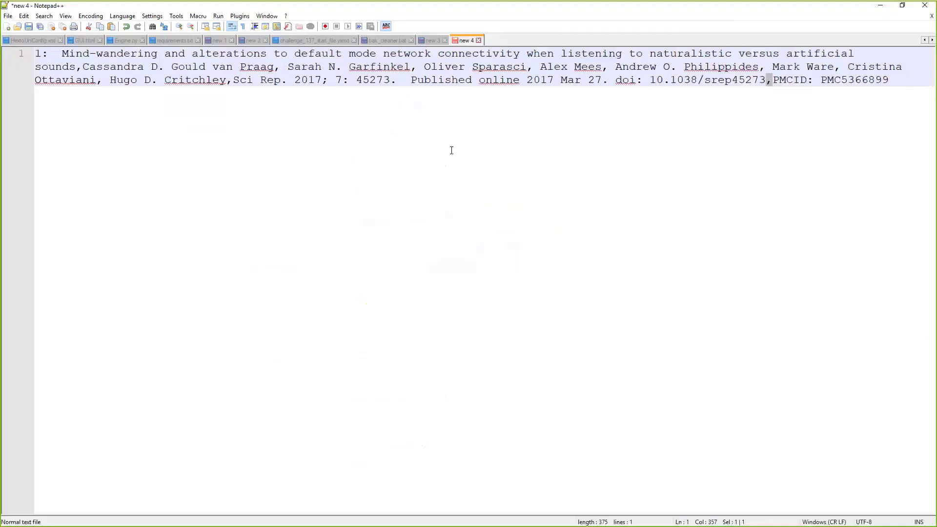
- Replace the whole citation text in the new 4 Notepad++ file with "asdasdlkjabc"
left_click_drag(902, 104, 227, 53)
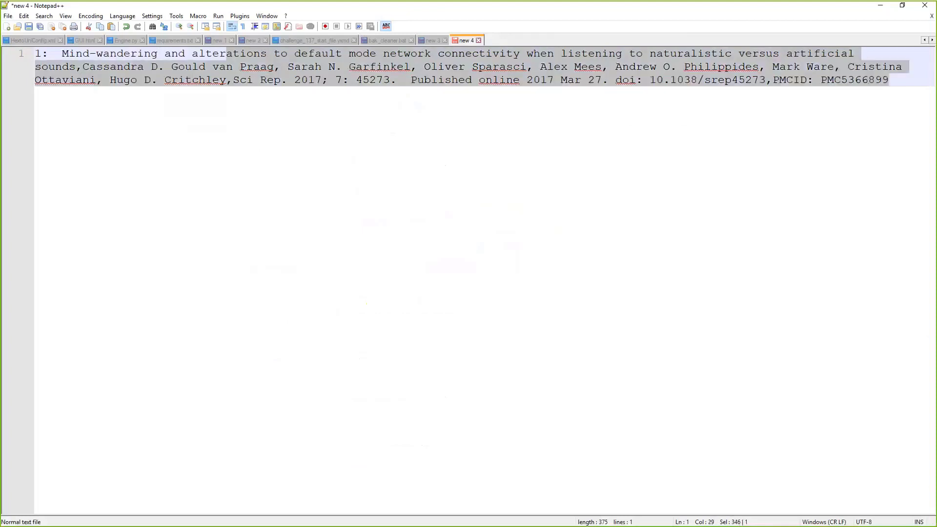
key("shift+Home")
key("Delete")
type("asdasdlkj")
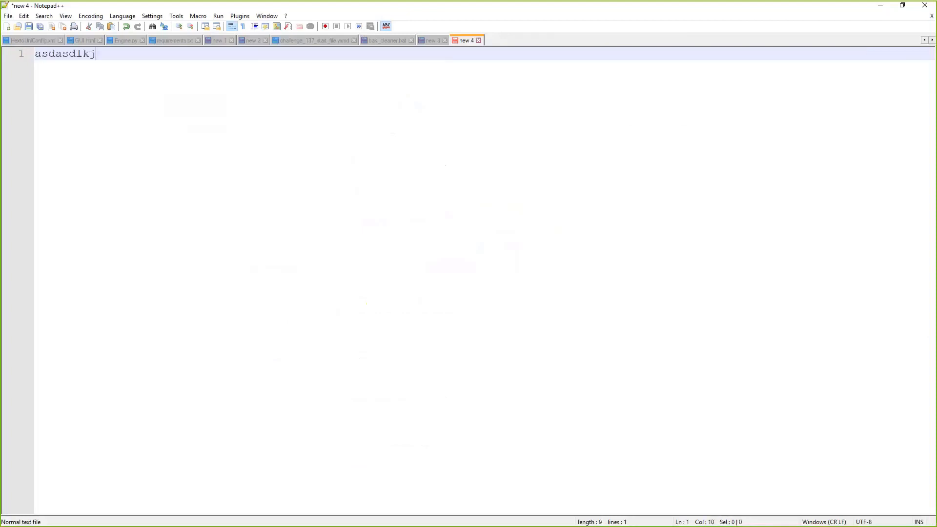
type("abc")
type(" dsfdsdgf")
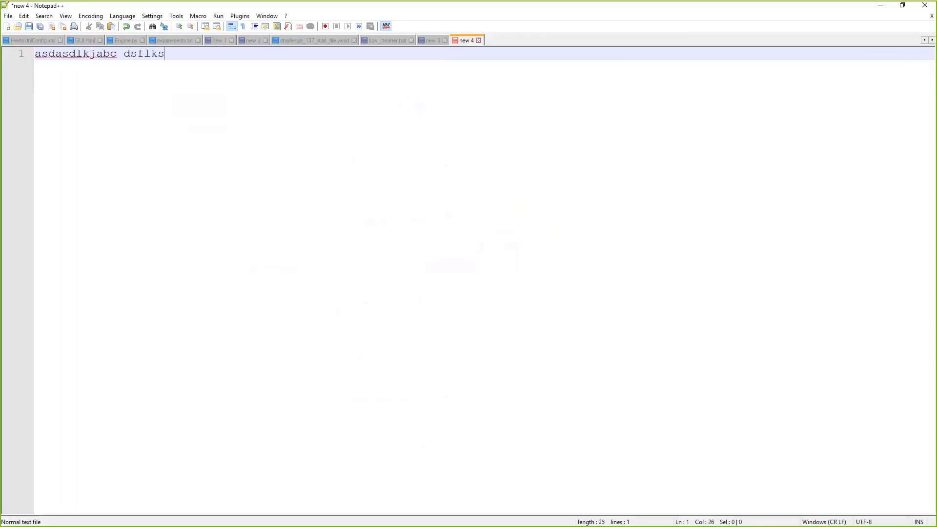
key("BackSpace")
key("BackSpace")
key("BackSpace")
key("BackSpace")
key("BackSpace")
key("BackSpace")
key("BackSpace")
key("BackSpace")
key("BackSpace")
- Extend the sample line with "sdfsdfsdl;abcd;lskfs;dlkabc"
type("sdfsdfsdl;abcd;lskfs;dlkABA")
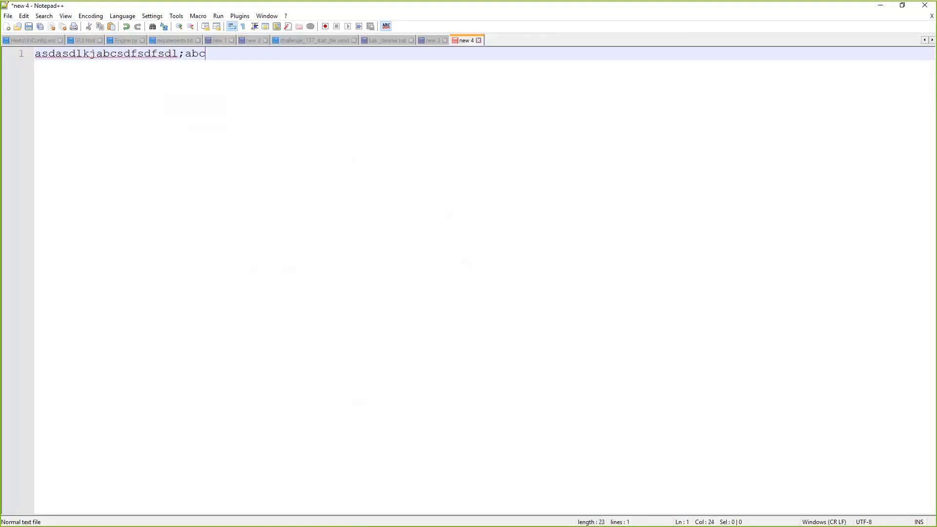
key("BackSpace")
key("BackSpace")
key("BackSpace")
type("abc")
- Add the pattern "abc" on line 3, leaving a blank line below the sample text
key("Return")
key("Return")
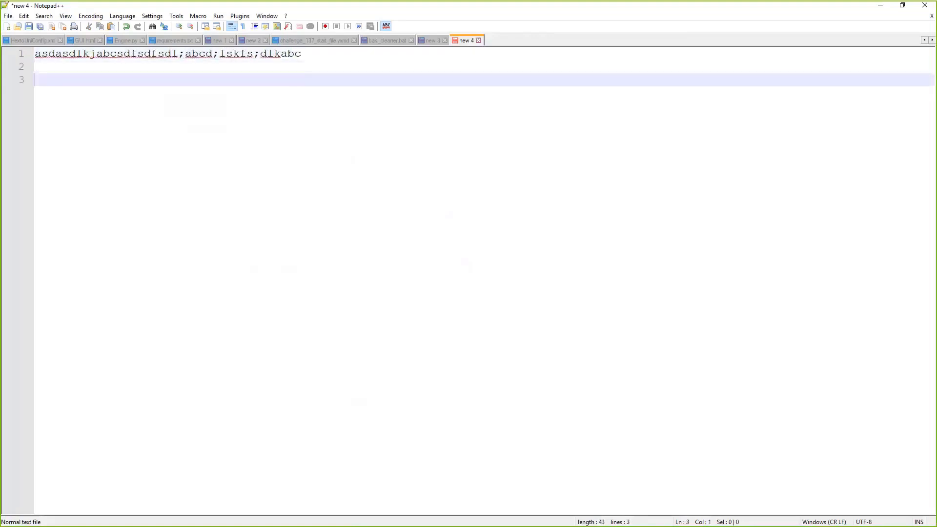
type("abc")
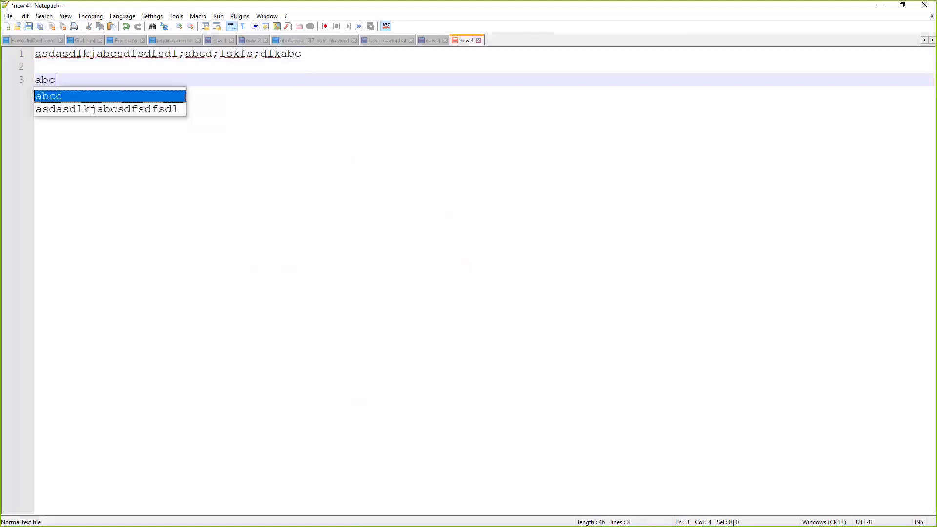
- Highlight the sample line from its start into the second "abc" occurrence, and return to the pattern on line 3
left_click(35, 66)
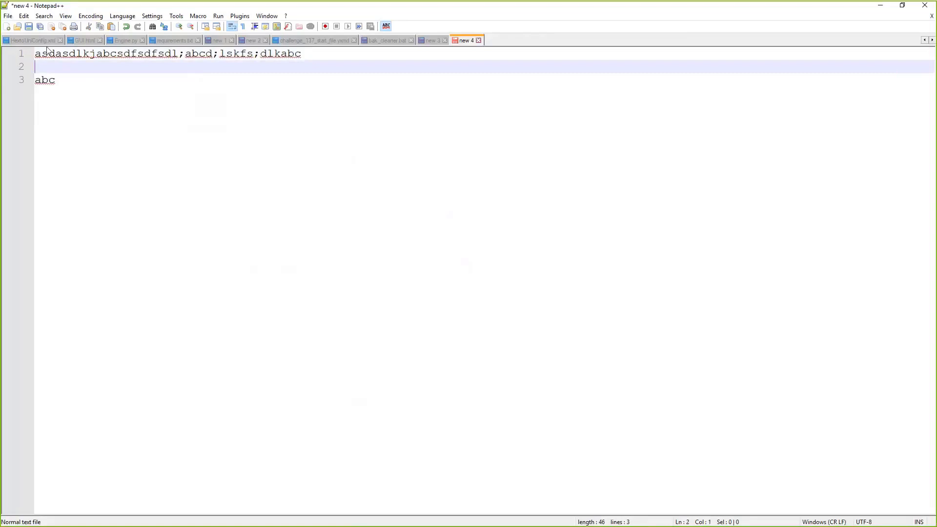
left_click_drag(36, 53, 198, 54)
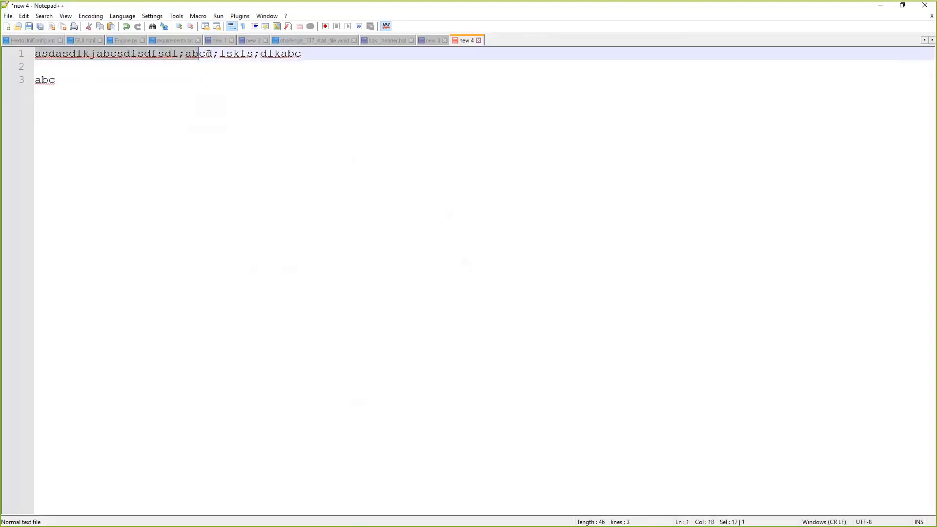
left_click(169, 98)
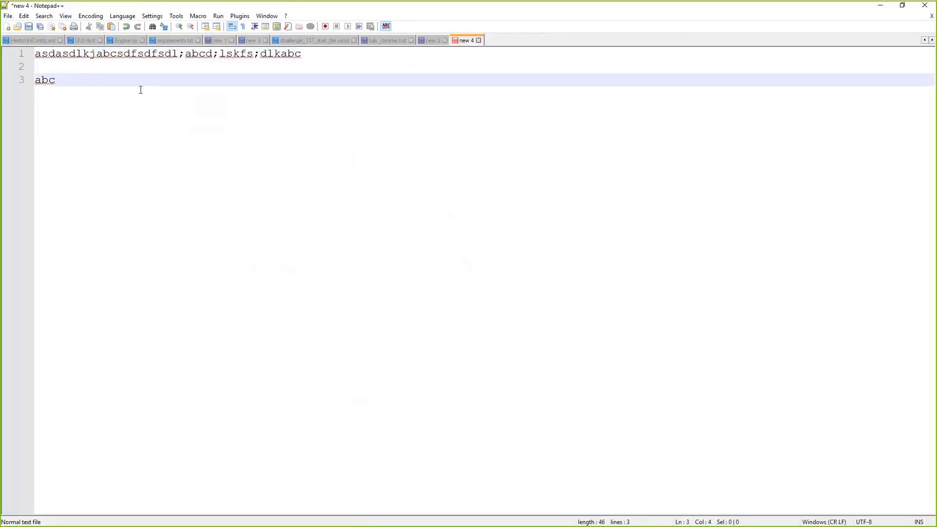
- Insert the capture group "(.+)" before "abc" in the pattern on line 3
left_click(37, 84)
type("(.+")
left_click(80, 91)
- Copy the start of the sample line through its first "abc" onto a new line 4 below the pattern
left_click_drag(116, 54, 35, 55)
key("ctrl+c")
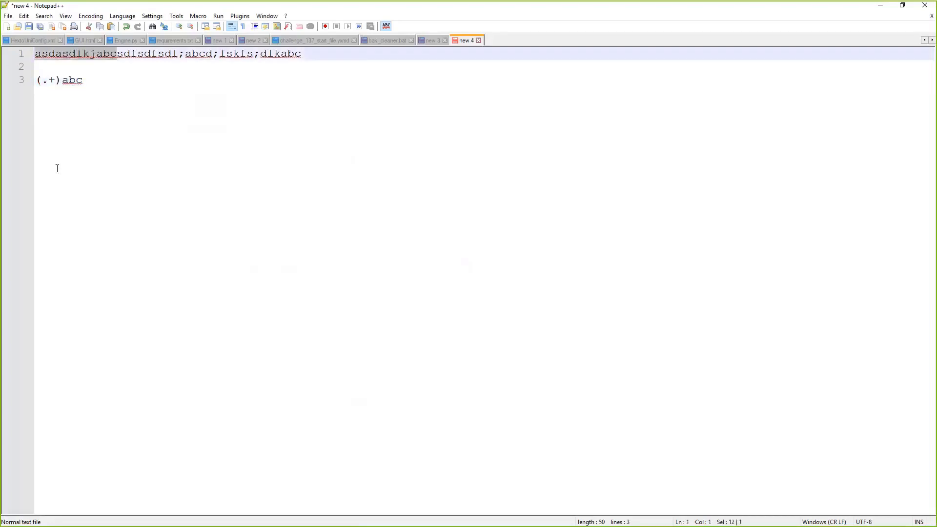
left_click(81, 114)
key("Return")
key("ctrl+v")
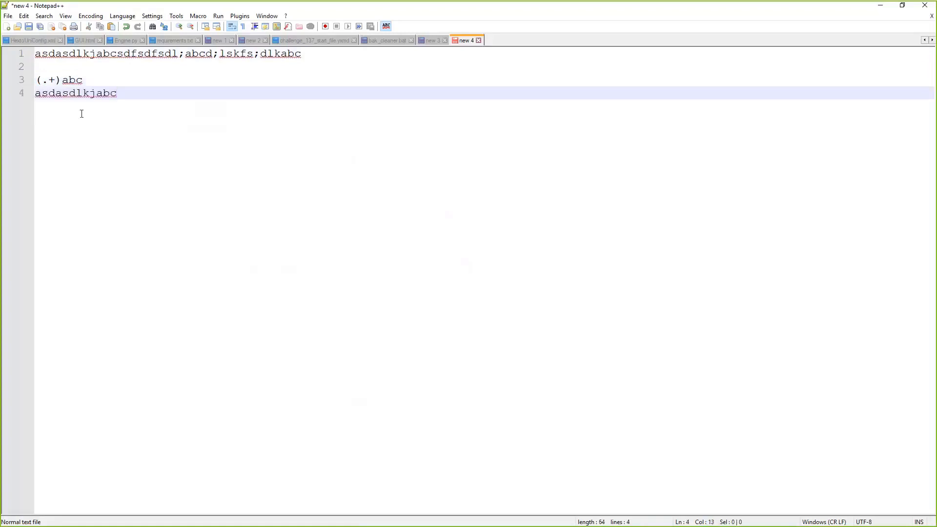
- Copy the start of the sample line through its second "abc" onto a new line 5
left_click_drag(205, 54, 35, 54)
key("ctrl+c")
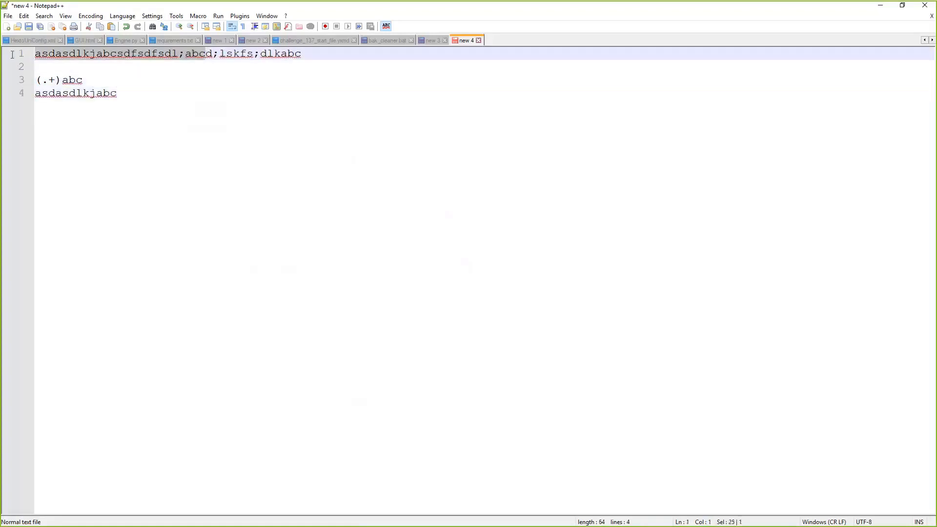
left_click(92, 112)
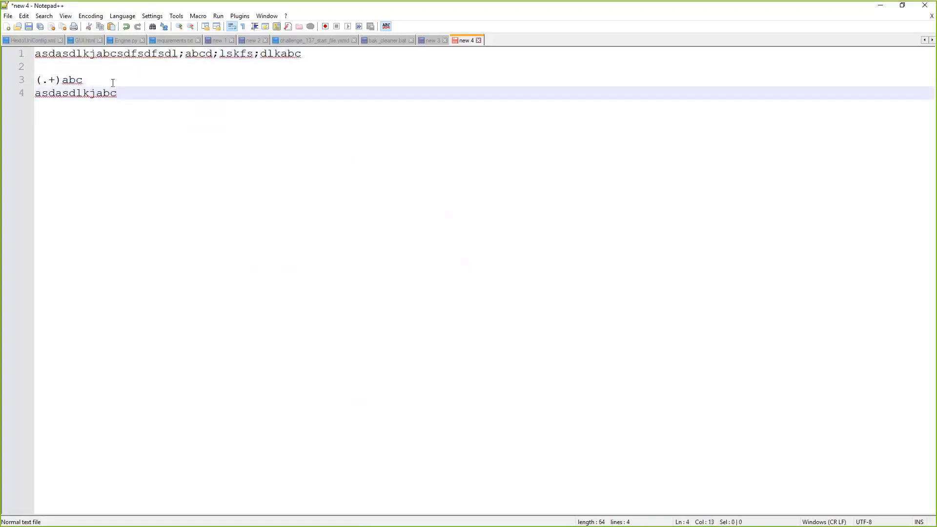
key("Return")
key("ctrl+v")
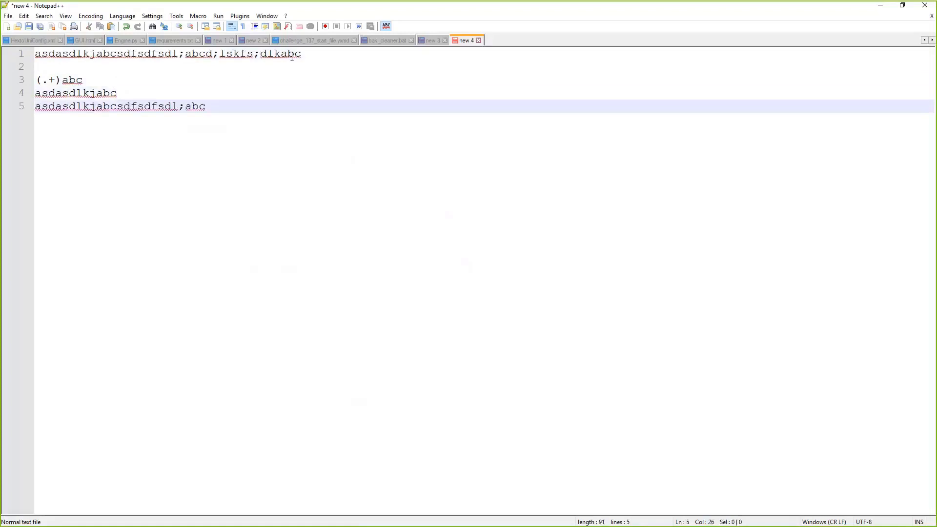
- Copy the entire sample line through its final "abc" onto a new line 6
left_click(305, 54)
key("shift+Home")
key("ctrl+c")
key("ctrl+End")
key("Return")
key("ctrl+v")
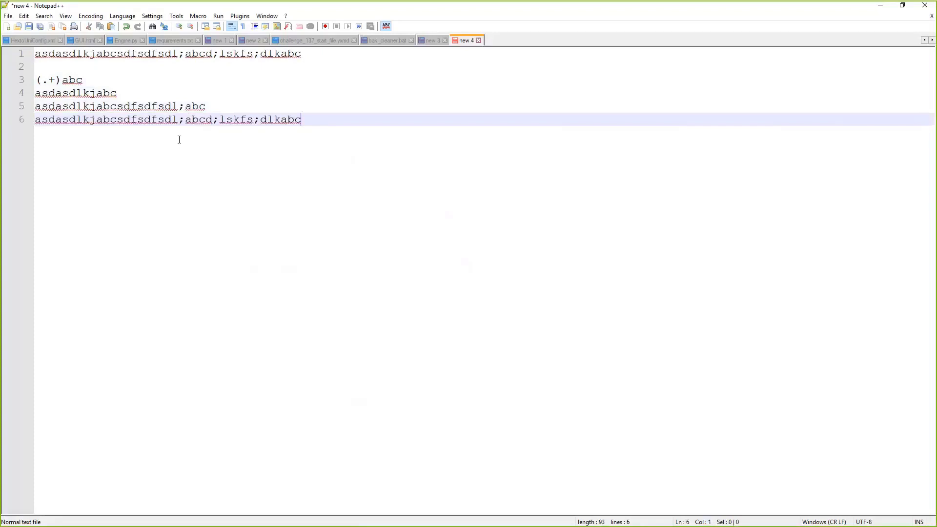
- Highlight the captured parts and full matches on lines 4 to 6 and compare them with the sample line
left_click_drag(82, 92, 34, 93)
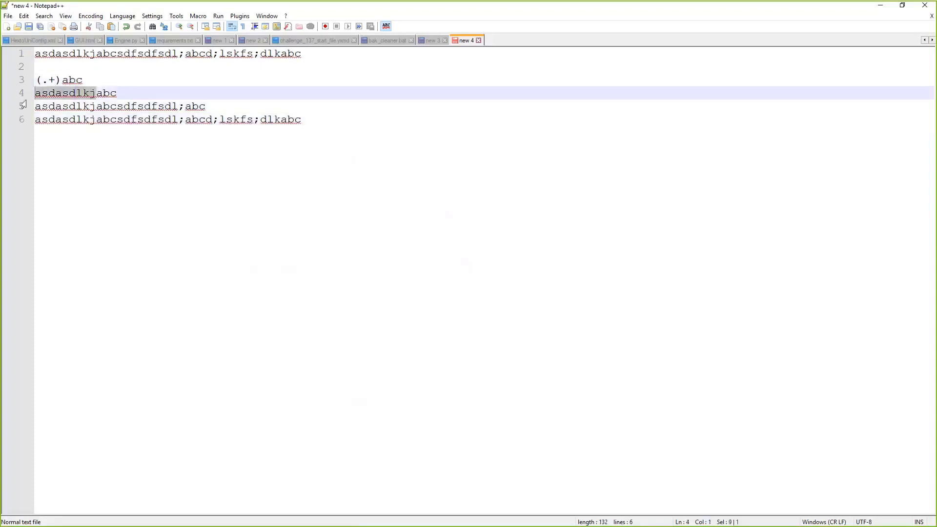
left_click_drag(185, 107, 34, 107)
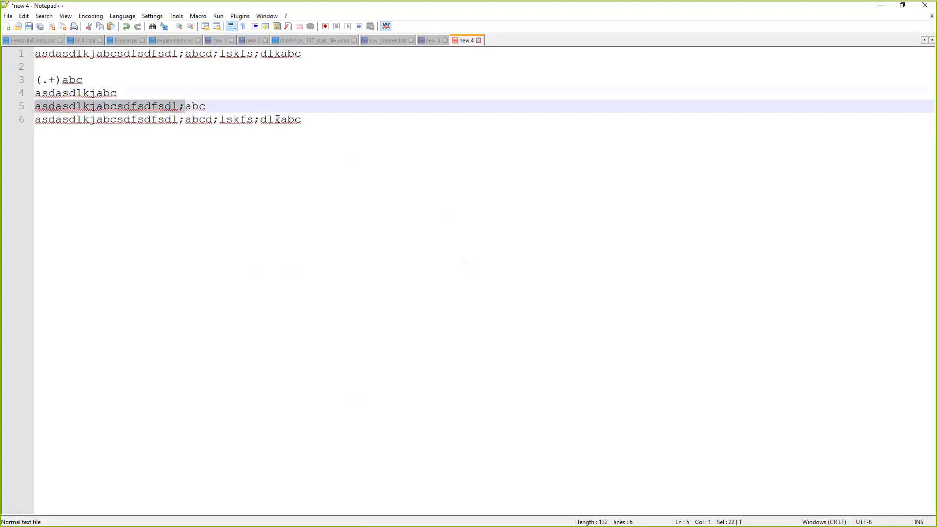
left_click_drag(273, 119, 234, 129)
left_click_drag(118, 93, 34, 92)
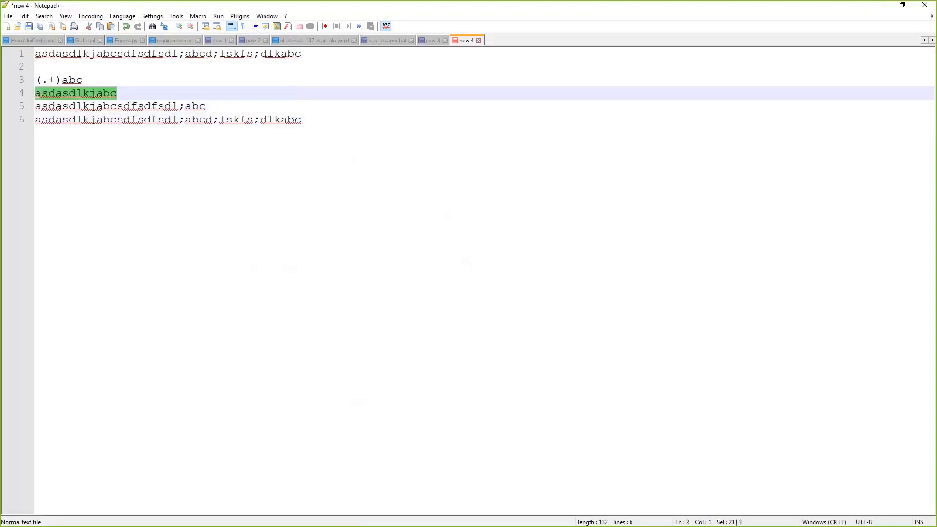
left_click_drag(118, 54, 34, 54)
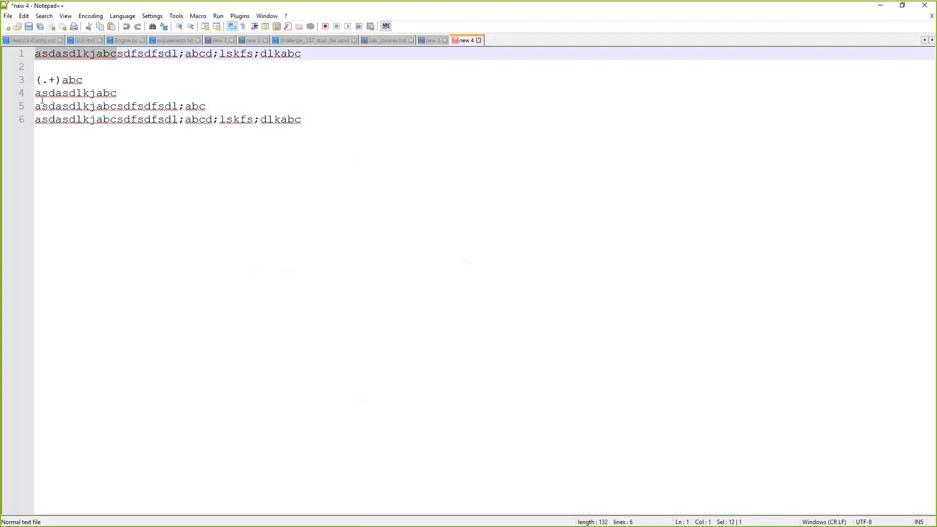
left_click_drag(310, 54, 34, 54)
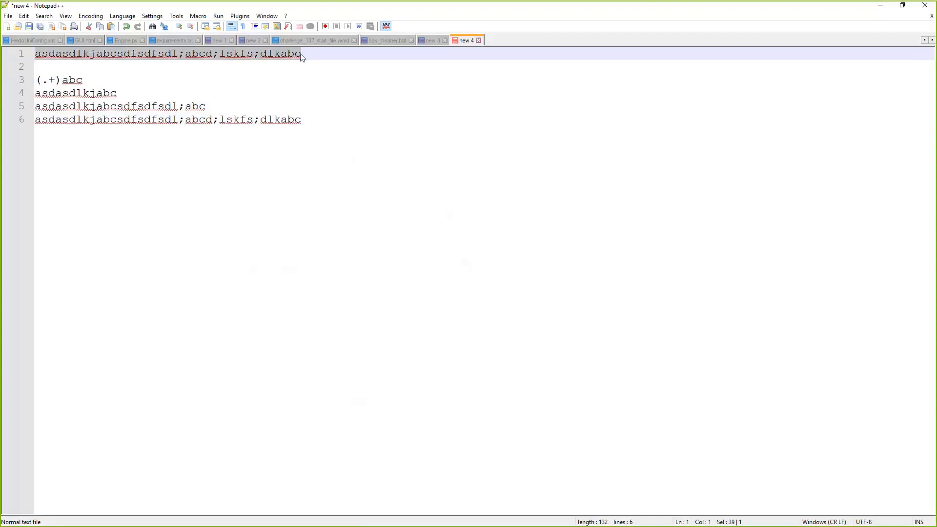
left_click_drag(305, 121, 33, 118)
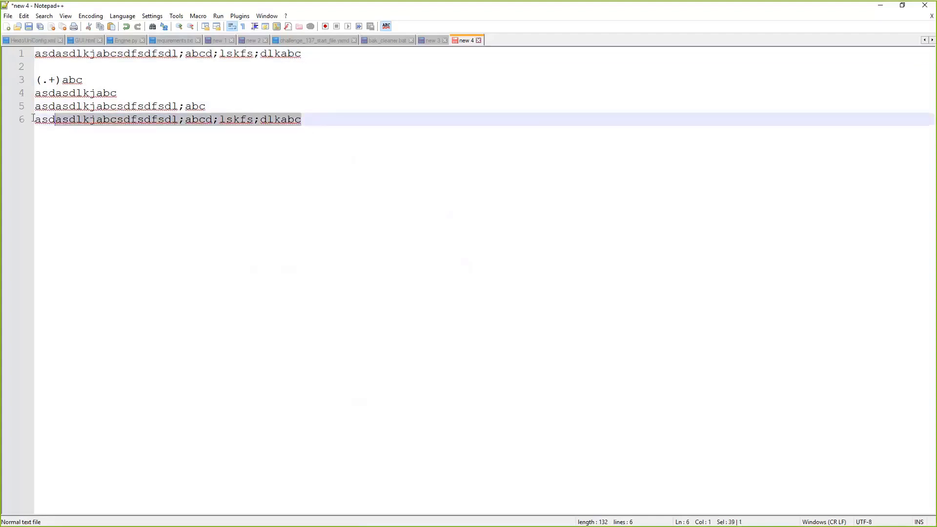
left_click(121, 131)
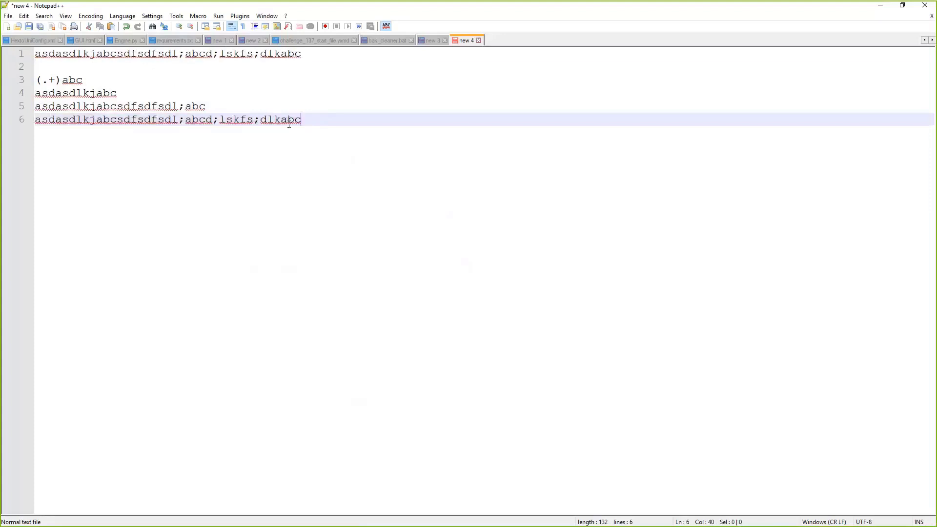
left_click_drag(313, 120, 34, 93)
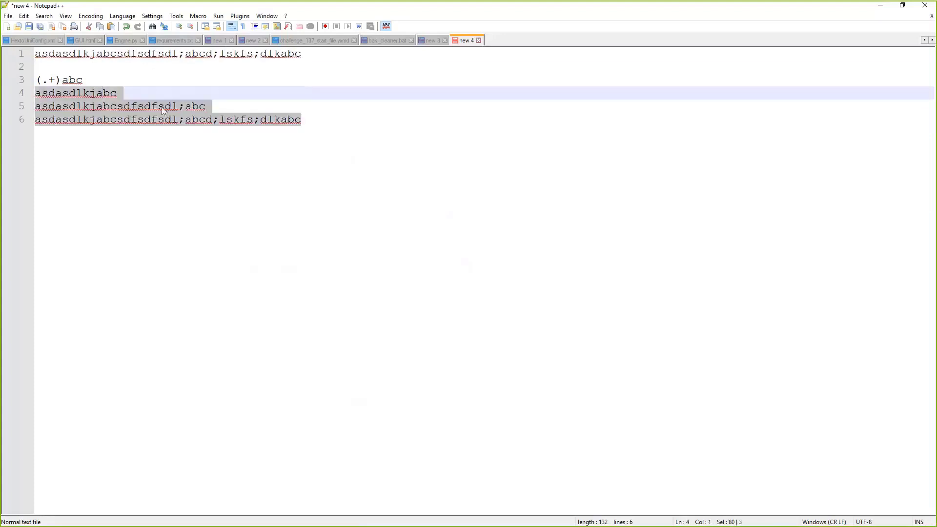
- Append the symbols "^?$" after the "(.+)abc" pattern on line 3, separated by a space
left_click(118, 83)
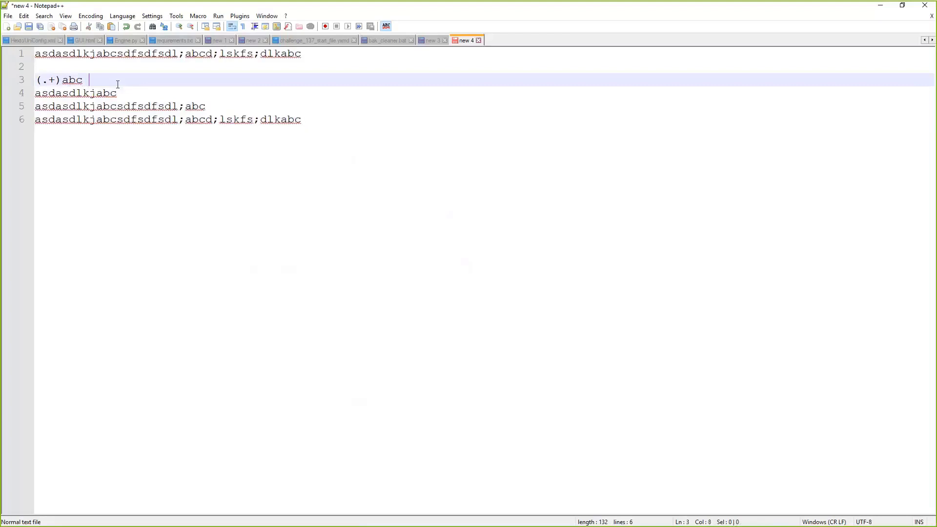
type("^?")
left_click_drag(118, 84, 91, 79)
key("Down")
key("Up")
key("End")
type("$")
- Add the new sample text "sdfsdfsdPMCadssdfPMC12345678" on line 8, leaving a blank line above it
left_click(303, 123)
key("Return")
key("Return")
type("sdf")
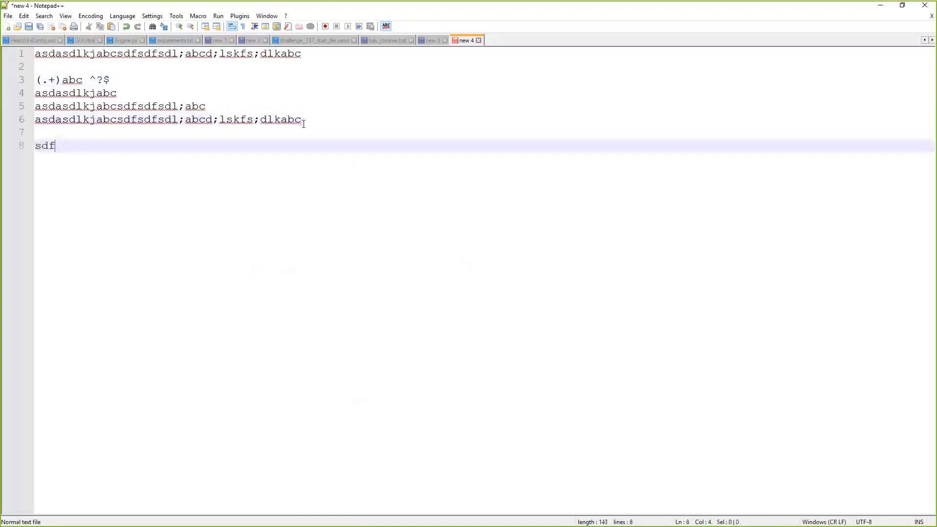
type("sdfsdPMC")
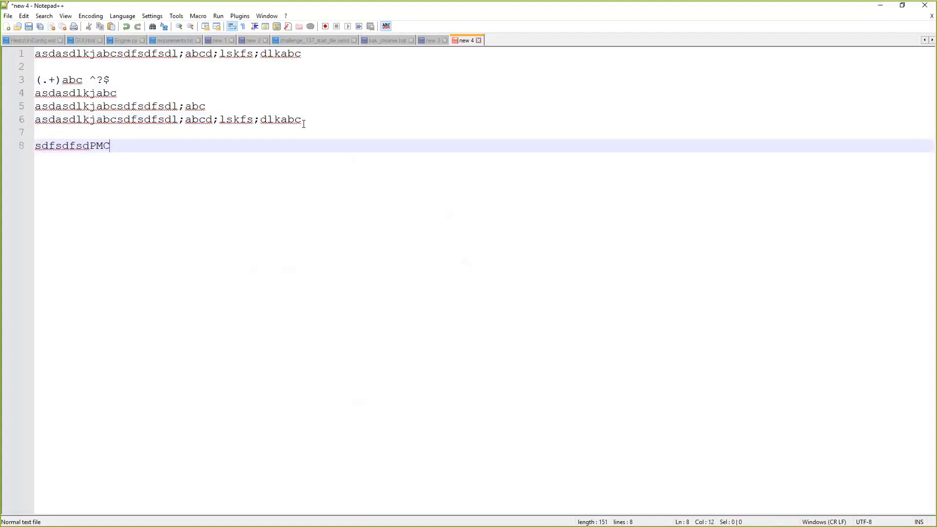
type("adssdfPMC12345678")
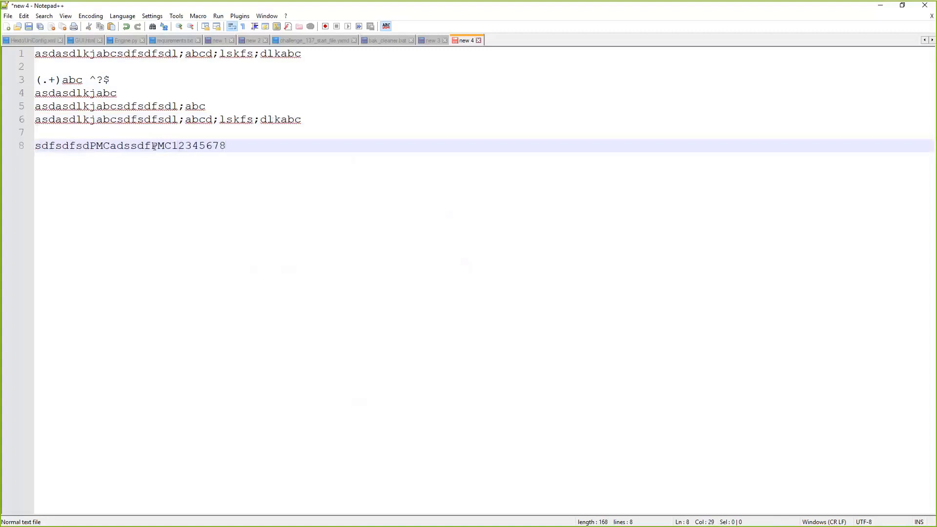
- Write the non-greedy pattern ".+?PMC" on line 10, leaving a blank line below the new sample text
key("End")
key("Return")
key("Return")
type(".+?")
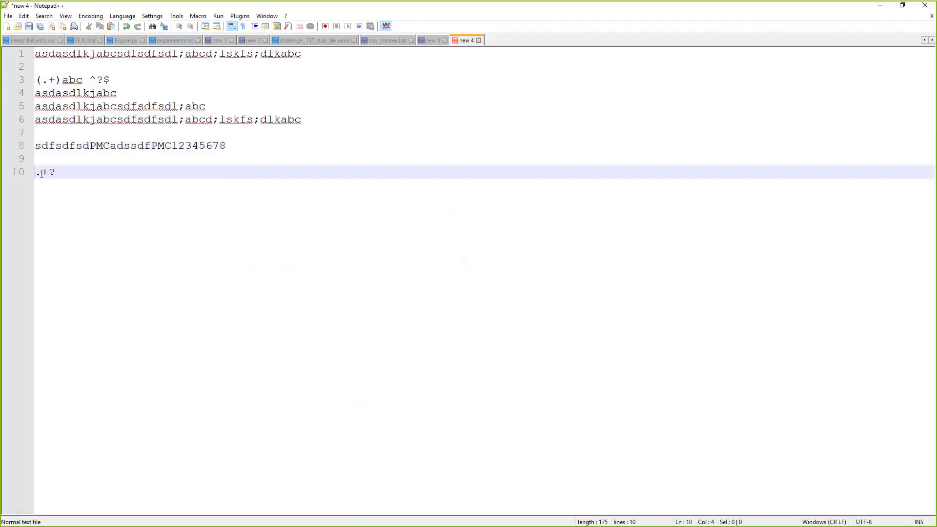
left_click_drag(35, 176, 48, 172)
left_click_drag(151, 145, 35, 145)
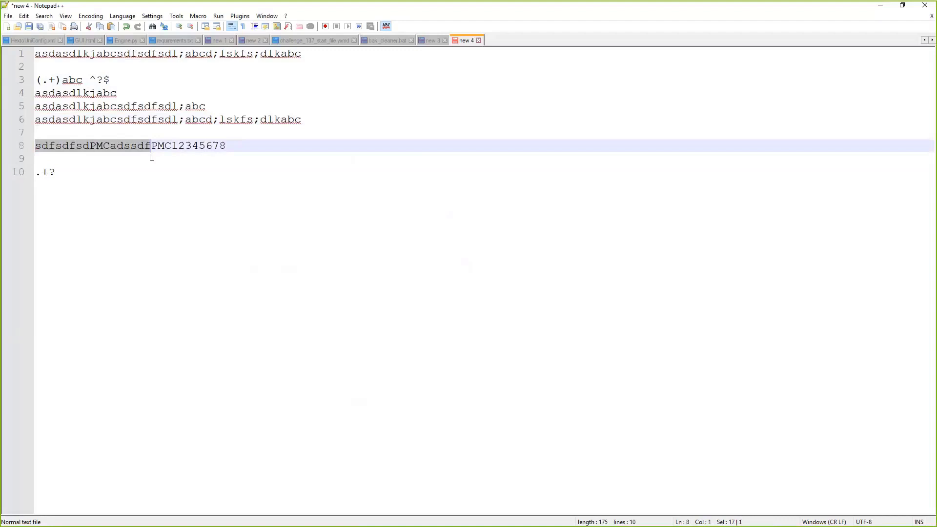
left_click(90, 169)
type("PMC")
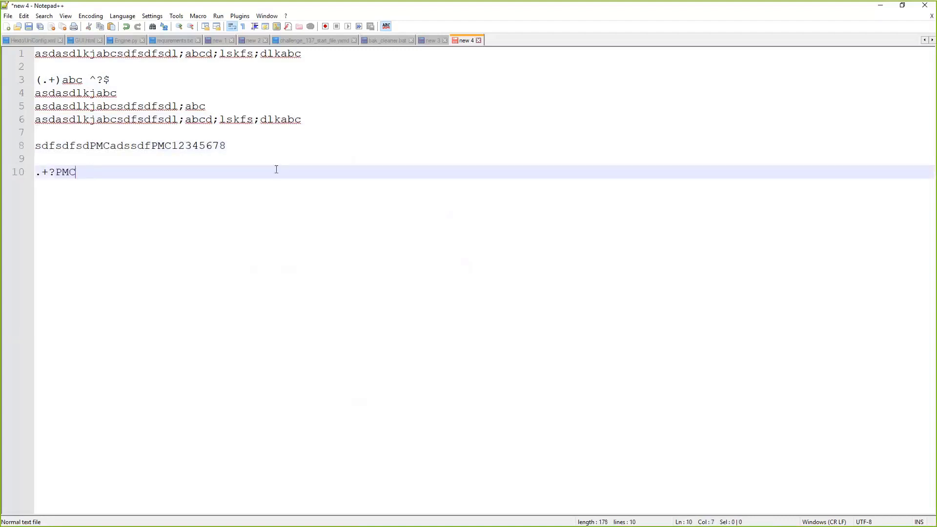
- Highlight the line 8 text up to each "PMC", its trailing digits and the first "PMC" to illustrate matching
left_click_drag(109, 146, 36, 146)
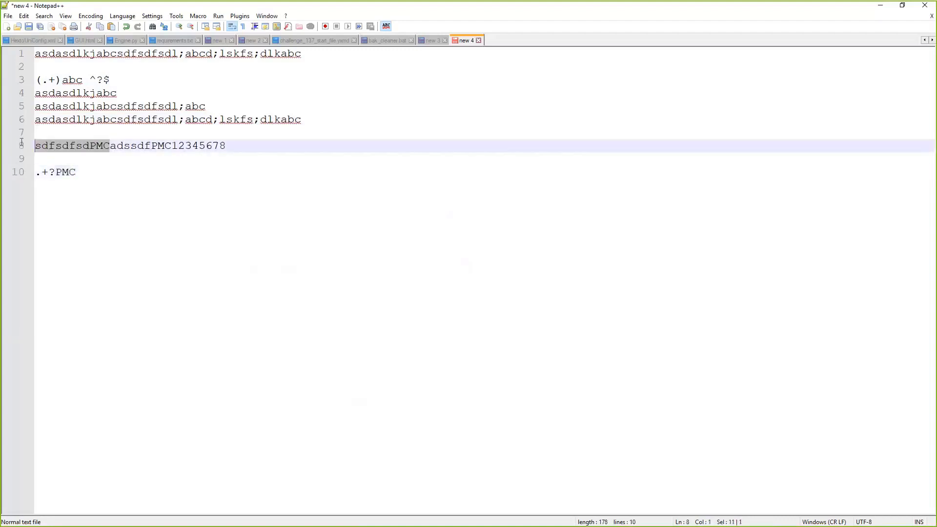
left_click_drag(171, 146, 35, 146)
key("shift+End")
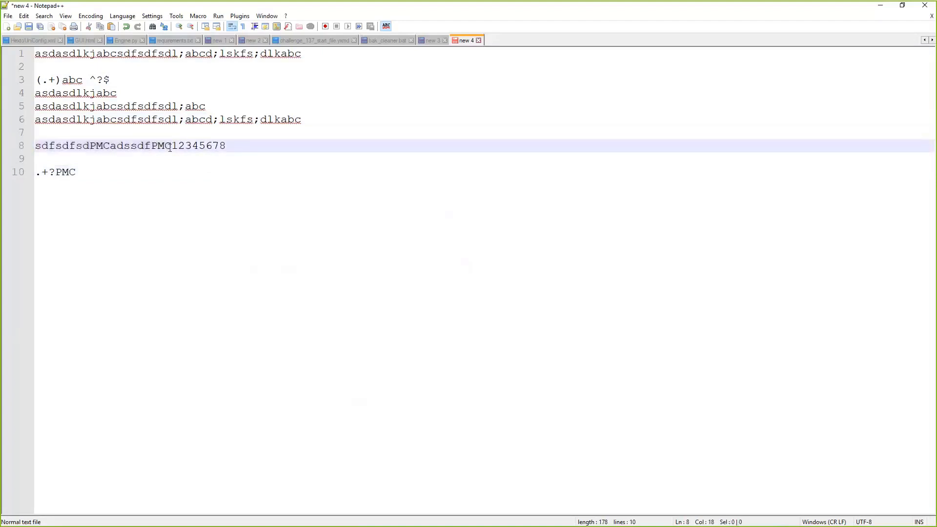
left_click_drag(173, 147, 216, 147)
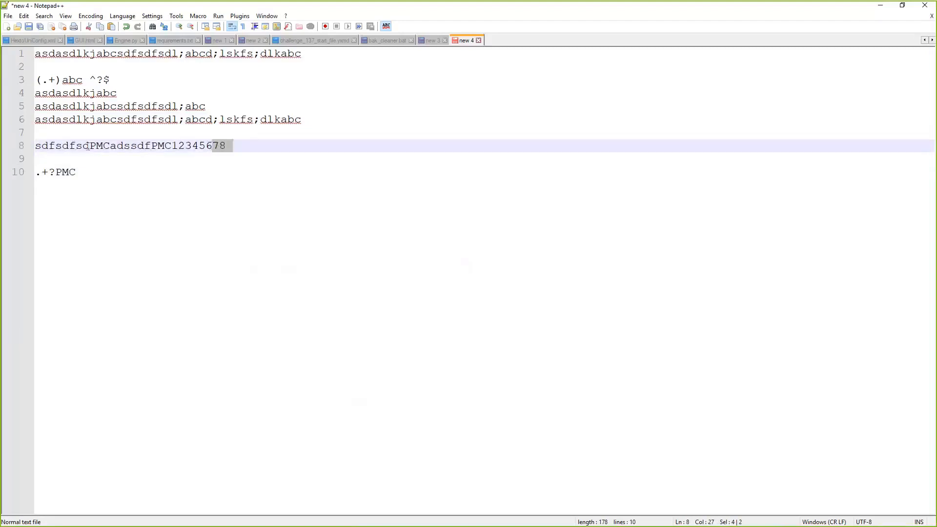
left_click_drag(89, 146, 110, 146)
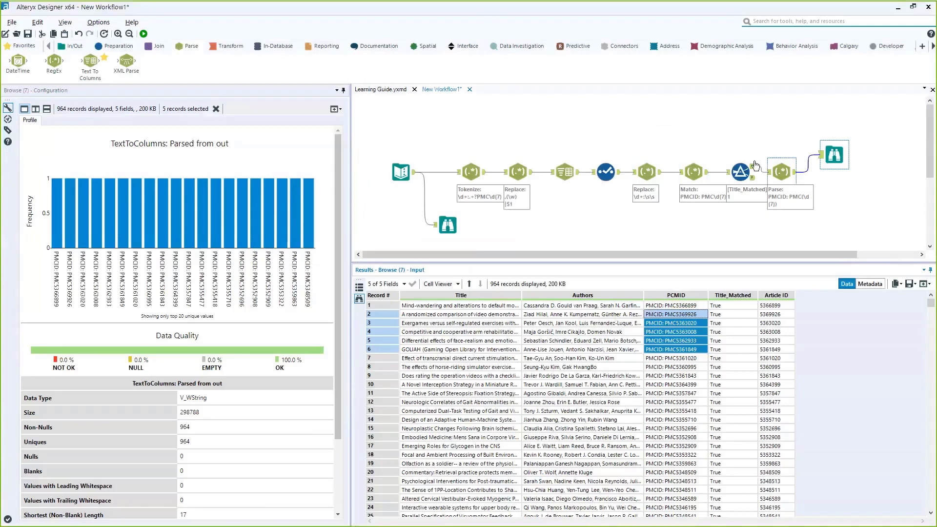
- Switch to Alteryx Designer and examine record 1's title-author separator in the Replace RegEx tool's output and input
left_click(522, 170)
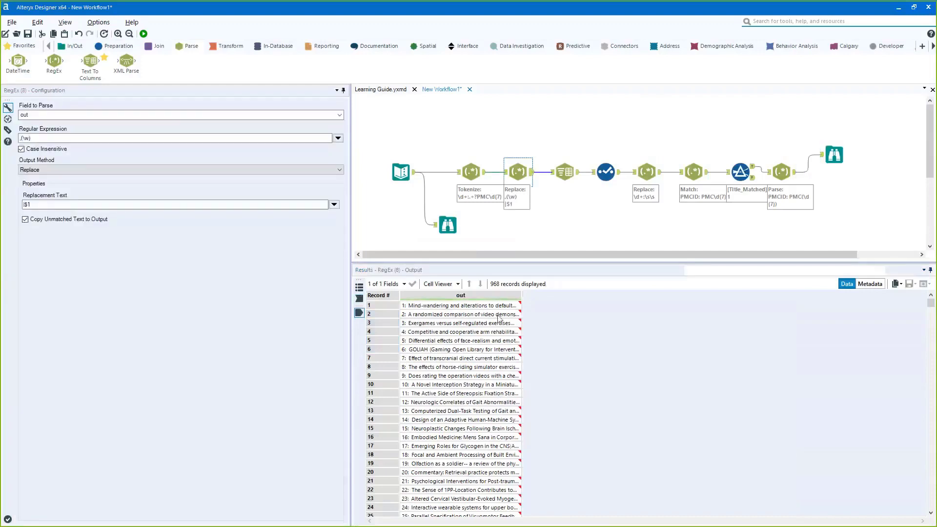
left_click(502, 305)
scroll(486, 347, "right", 5)
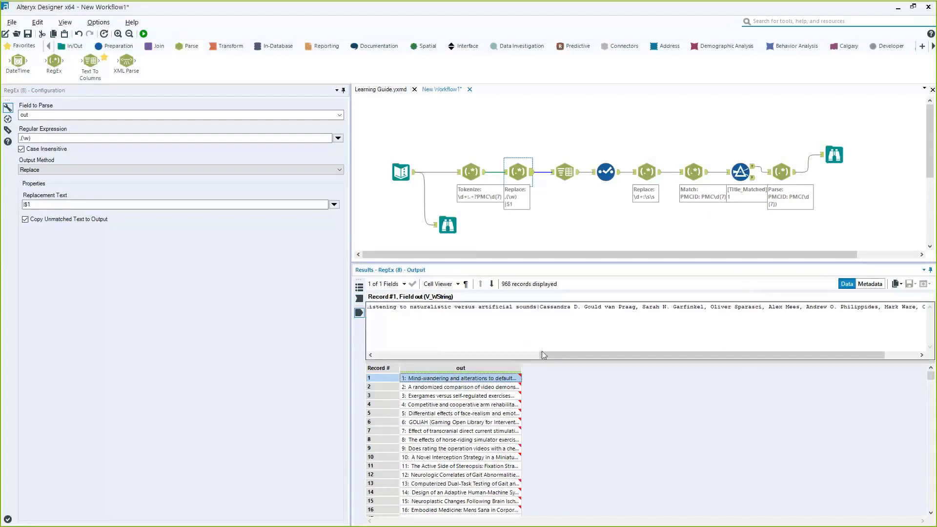
left_click(508, 181)
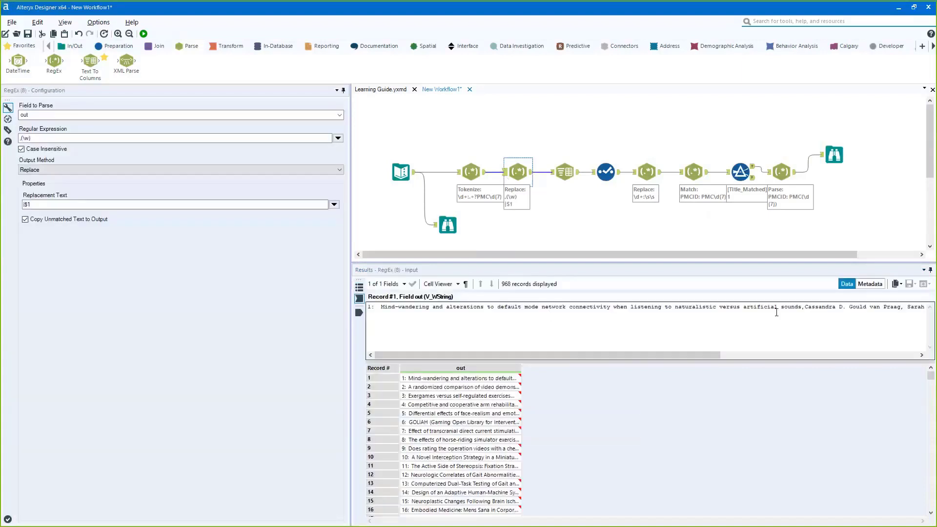
double_click(804, 307)
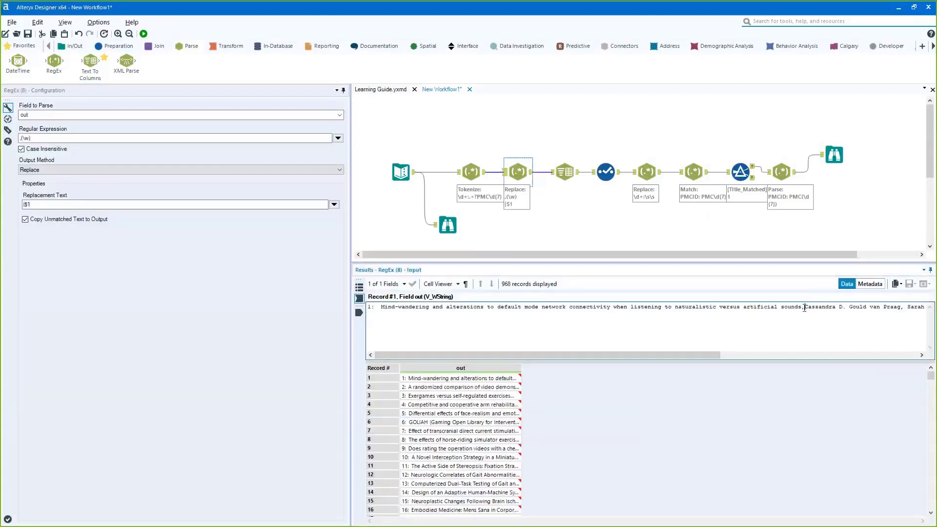
double_click(805, 308)
left_click(805, 307)
double_click(805, 307)
left_click(805, 307)
- Add a Text To Columns tool to the Tokenize RegEx output, splitting the "out" field into 7 columns
left_click(565, 177)
left_click_drag(91, 63, 523, 131)
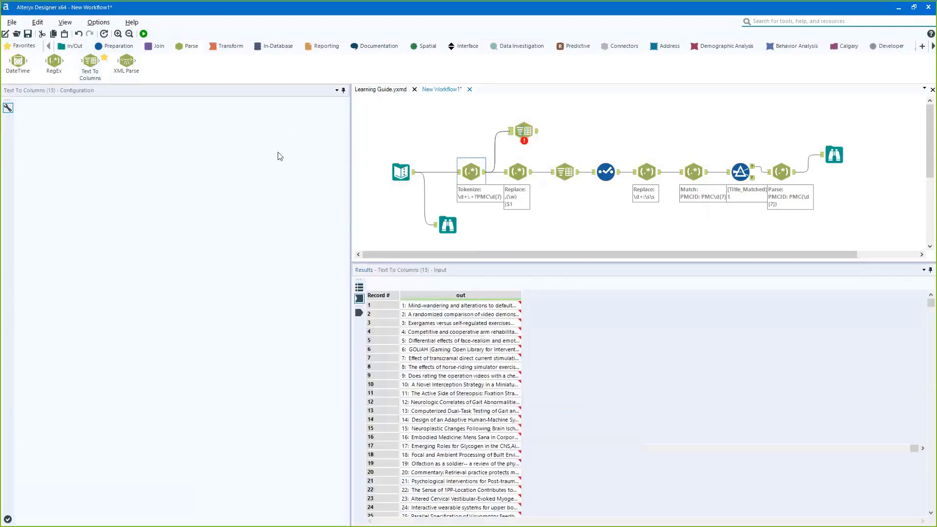
left_click(322, 145)
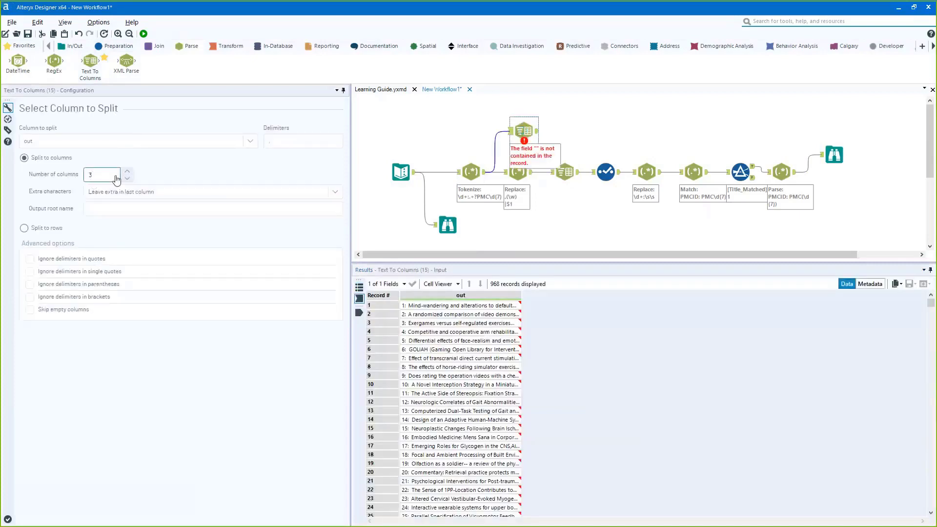
left_click(126, 171)
left_click(127, 171)
left_click(127, 171)
left_click(127, 172)
- Run the workflow and examine the split title and author columns in the new Text To Columns output
left_click(537, 134)
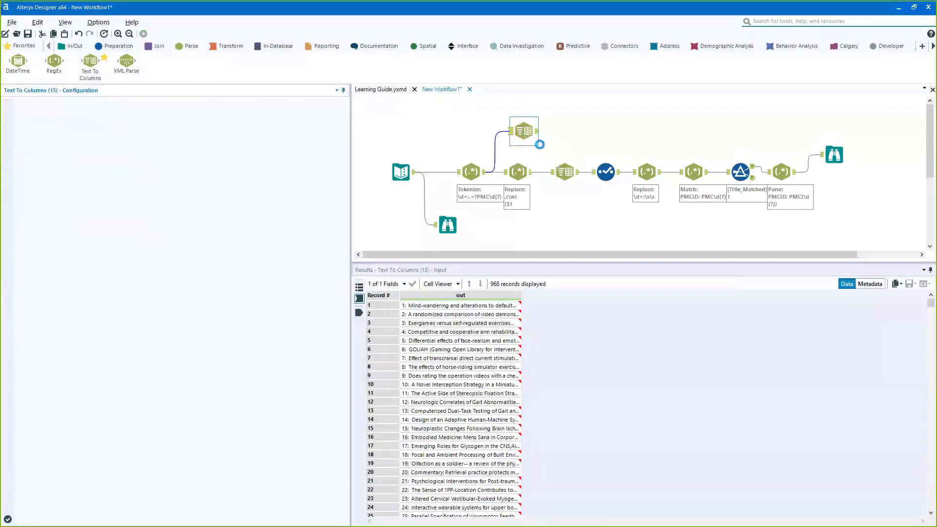
key("ctrl+r")
left_click(537, 134)
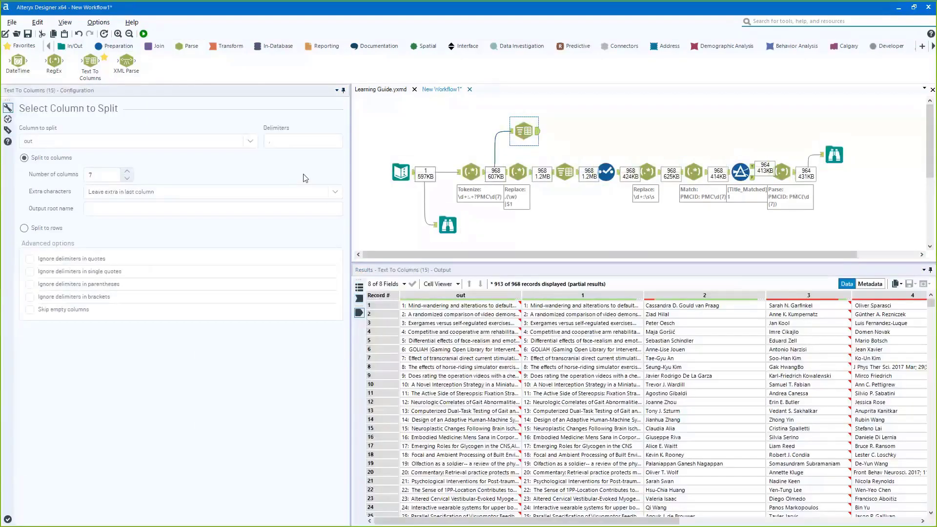
left_click_drag(581, 323, 860, 314)
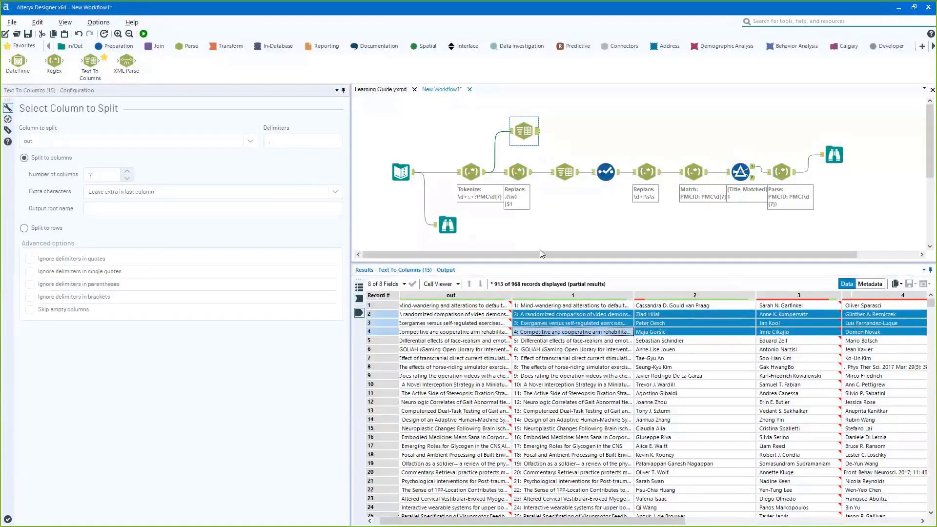
left_click(589, 335)
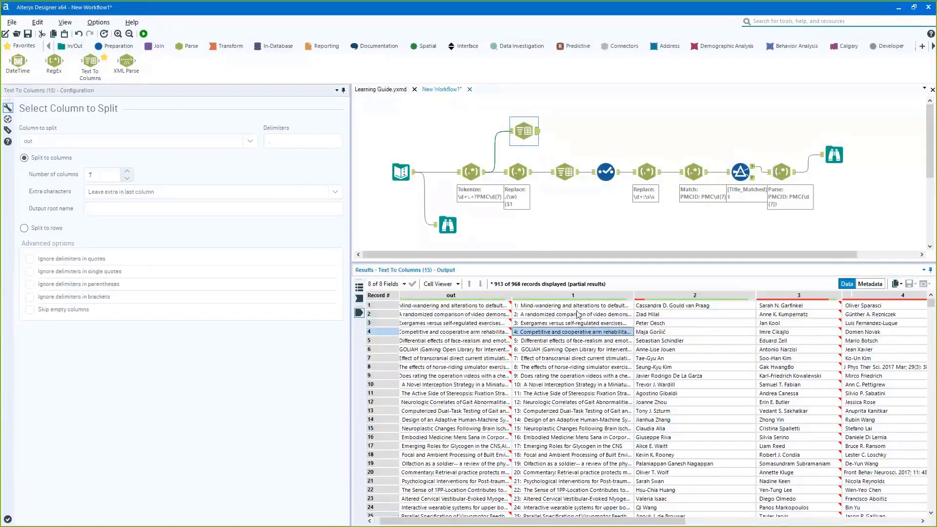
- Highlight the title cells from record 2 down in column 1, then the author cells of records 2 to 8 in column 2
left_click(579, 314)
key("shift+Down")
key("shift+Down")
key("shift+Down")
key("shift+Down")
key("shift+Down")
key("shift+Down")
key("shift+Down")
key("shift+Down")
key("shift+Down")
left_click_drag(676, 314, 678, 367)
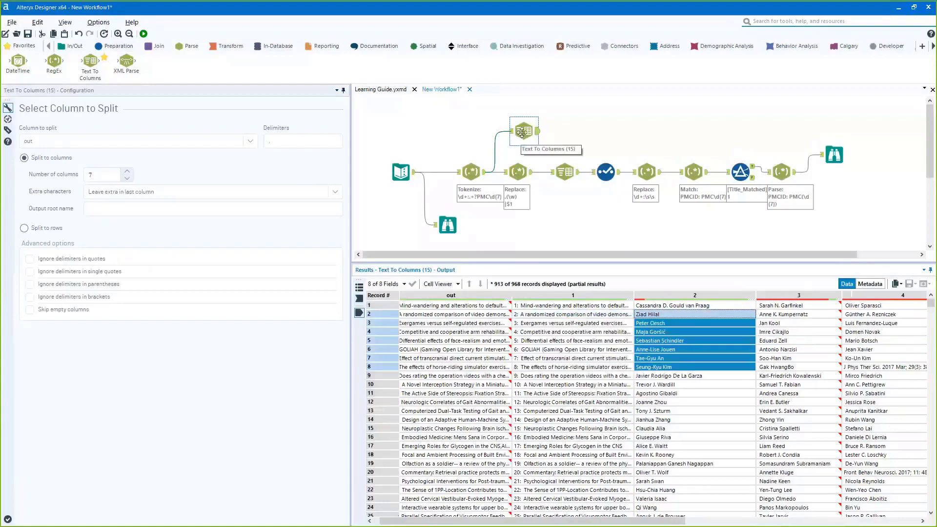
- Move the comma-splitting Text To Columns tool so that it sits directly above the main workflow's Text To Columns tool
left_click(483, 176)
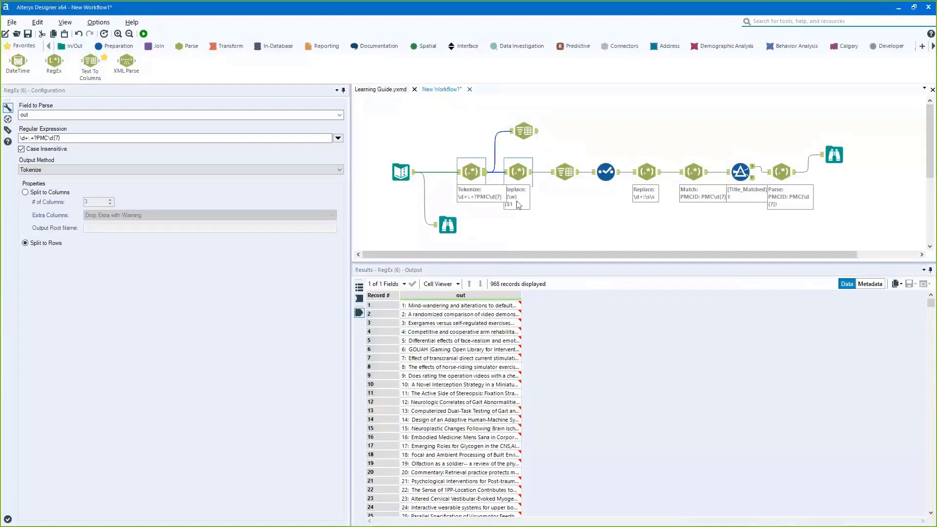
left_click(521, 122)
left_click_drag(521, 120, 563, 133)
left_click(517, 171)
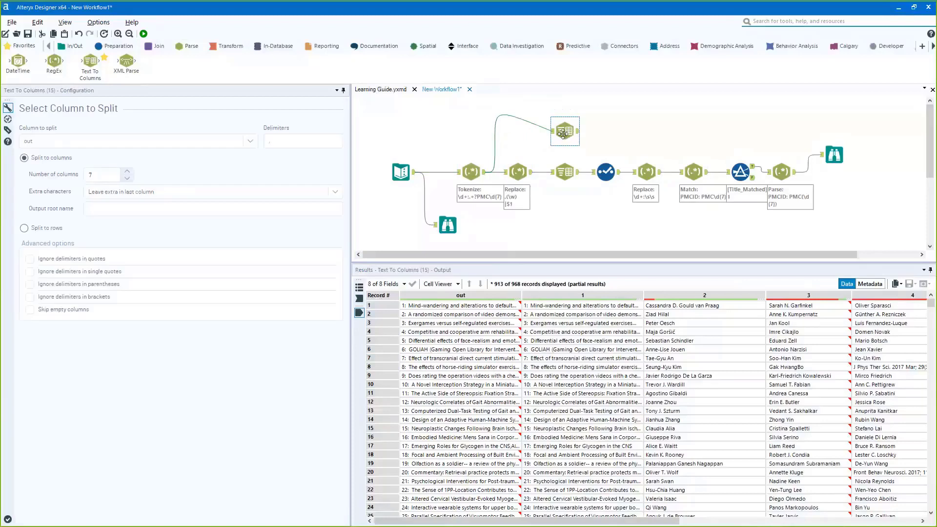
left_click(556, 181)
- Open the first Replace RegEx tool and examine its regular expression alongside its replacement text
left_click(518, 172)
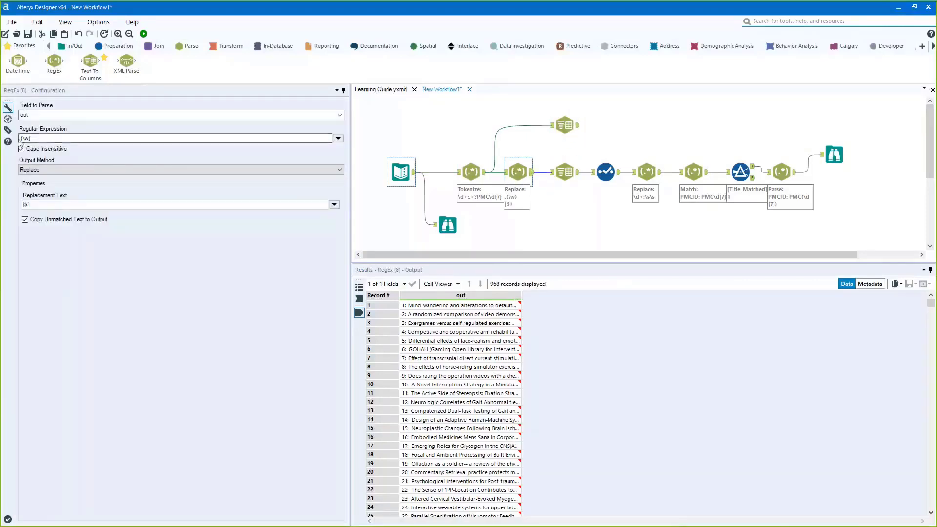
left_click(21, 139)
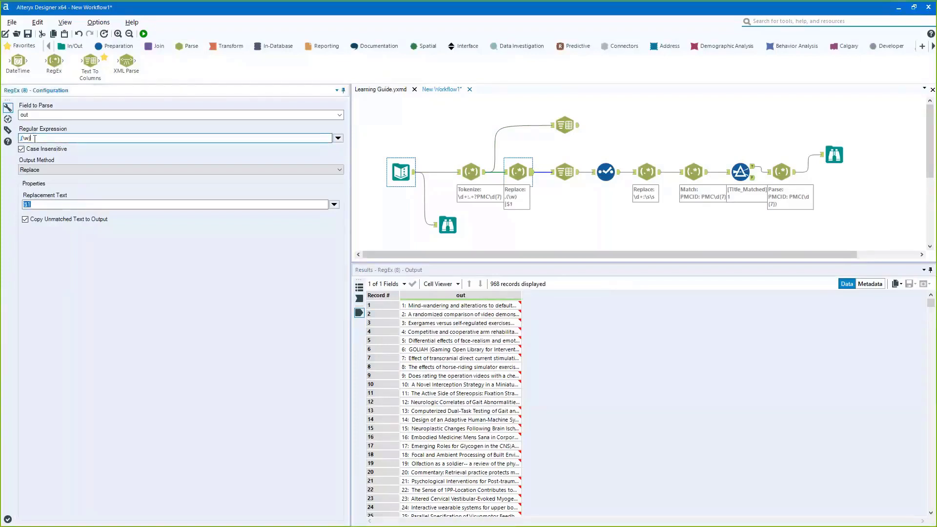
double_click(35, 139)
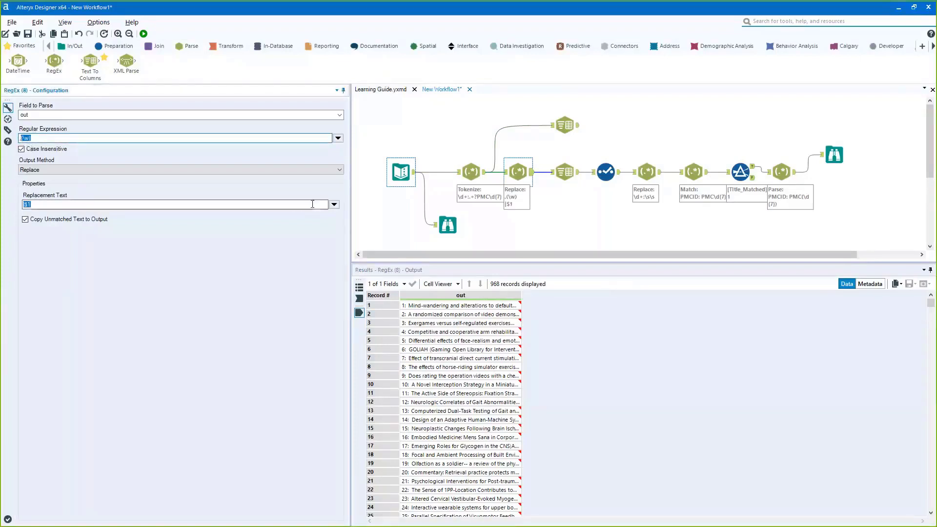
left_click(28, 139)
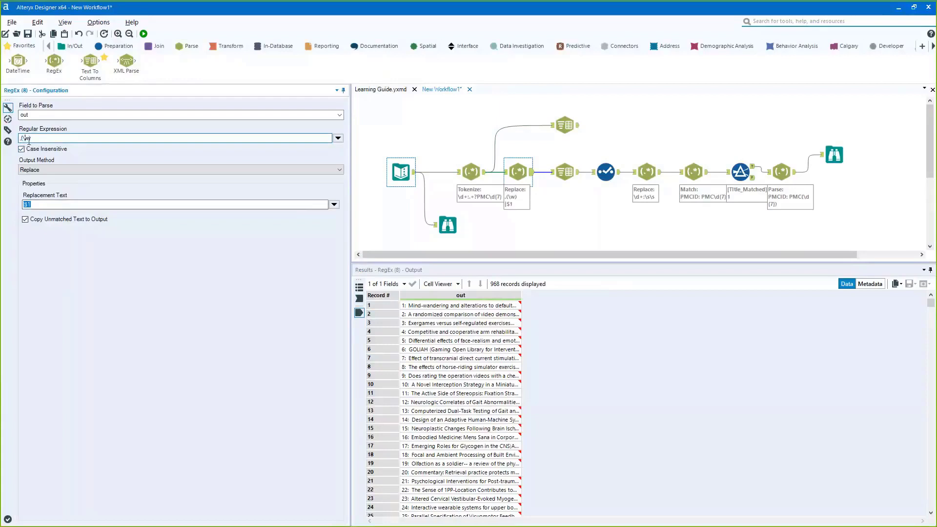
double_click(21, 138)
left_click(47, 208)
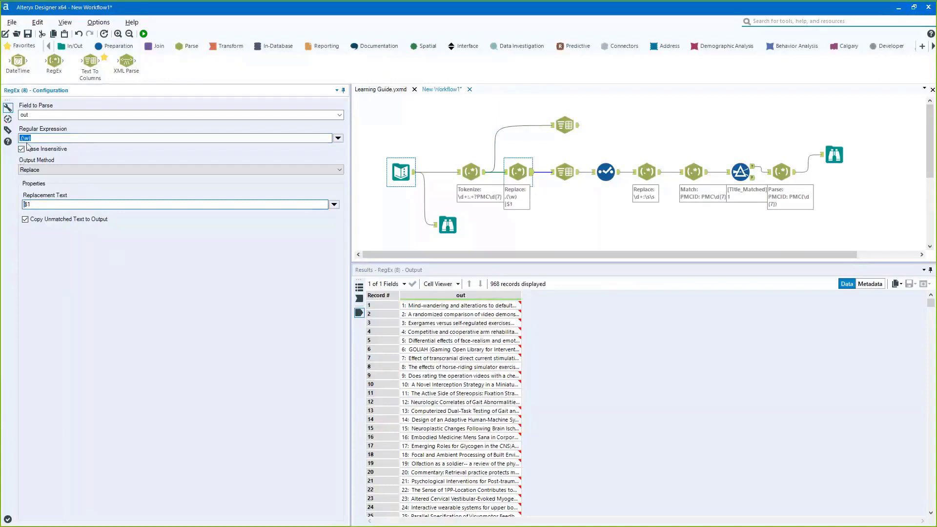
left_click(31, 138)
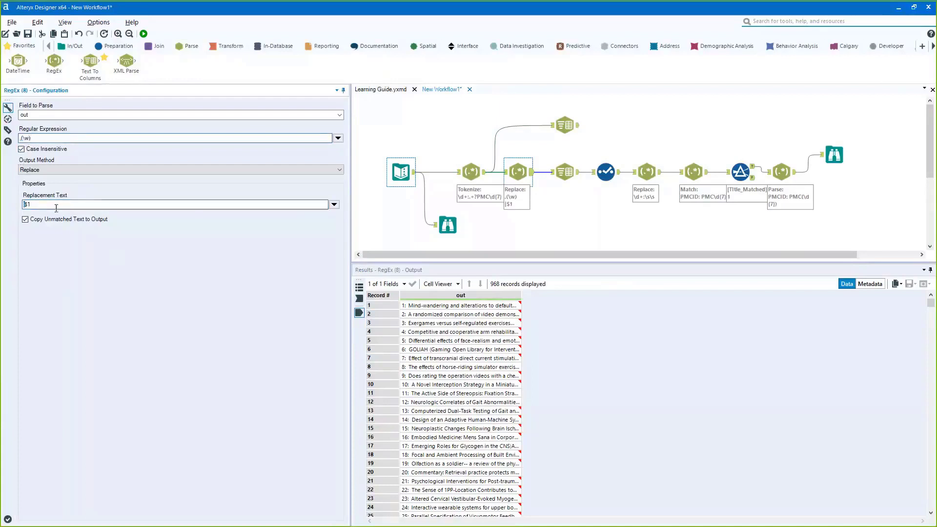
- Remove $1 from the first Replace RegEx tool's replacement text, leaving only the pipe, and run the workflow
left_click(53, 204)
key("BackSpace")
key("BackSpace")
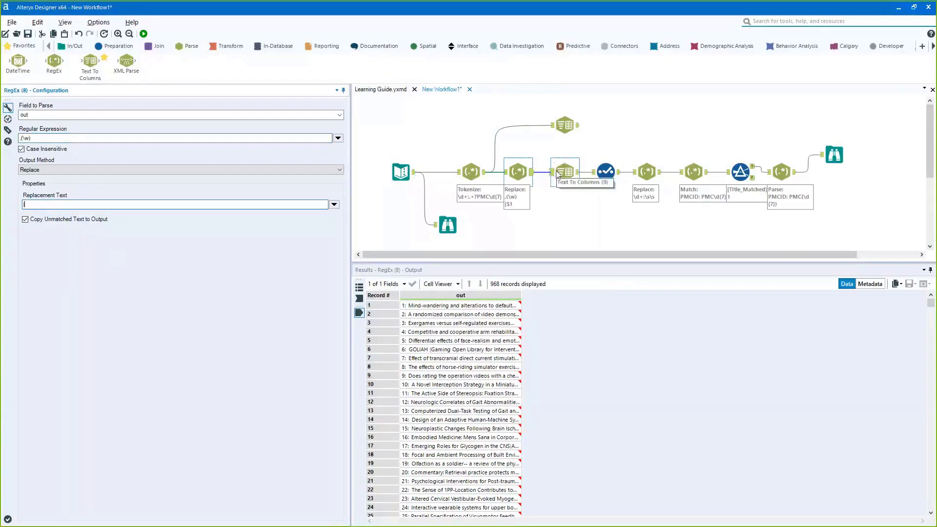
key("ctrl+r")
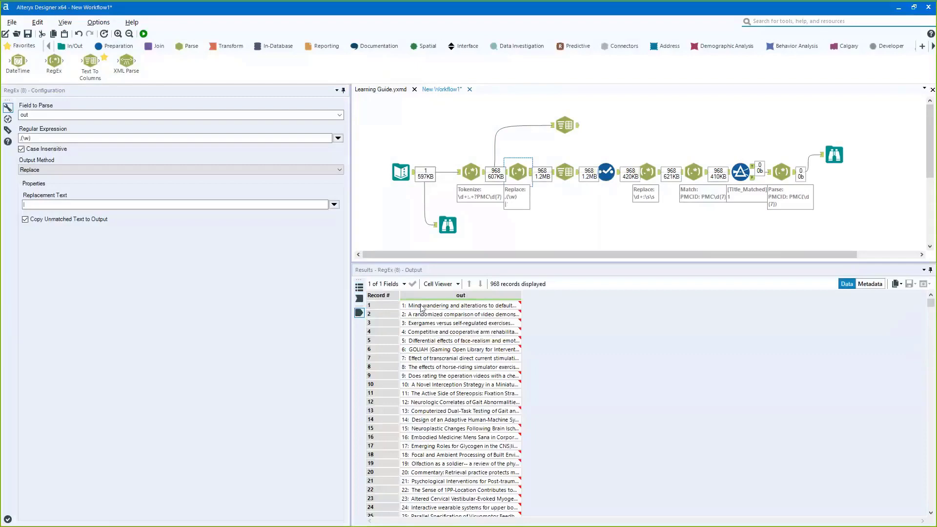
- Widen the "out" column in the first Replace RegEx tool's output and examine record 1's title-author separator
left_click(531, 178)
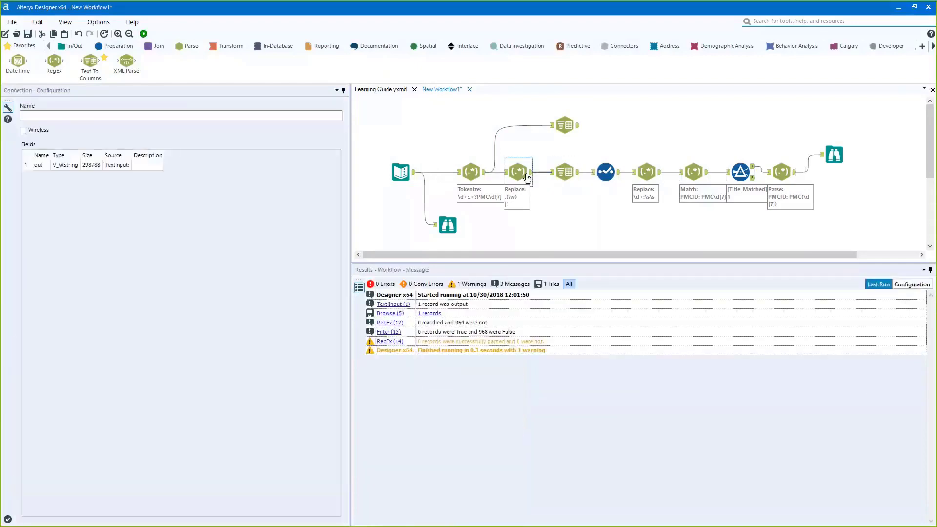
left_click(519, 172)
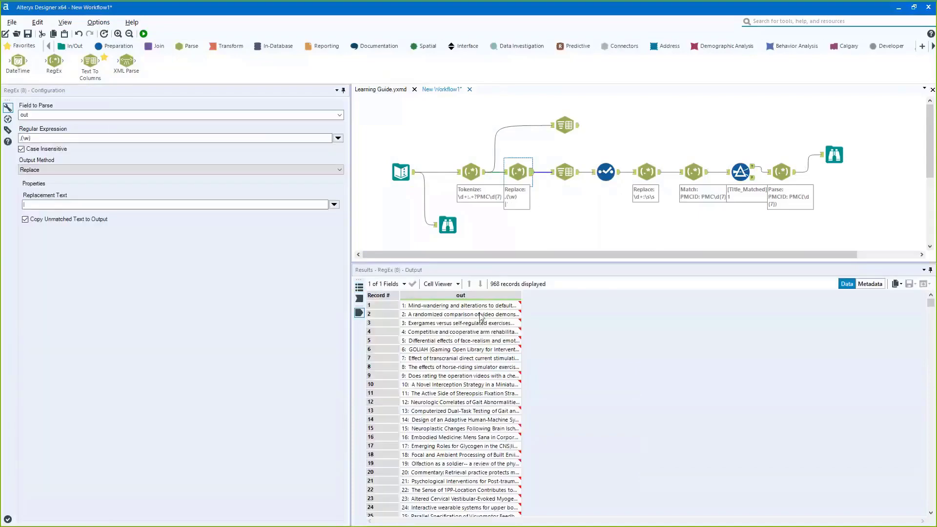
left_click_drag(521, 296, 783, 328)
left_click(649, 307)
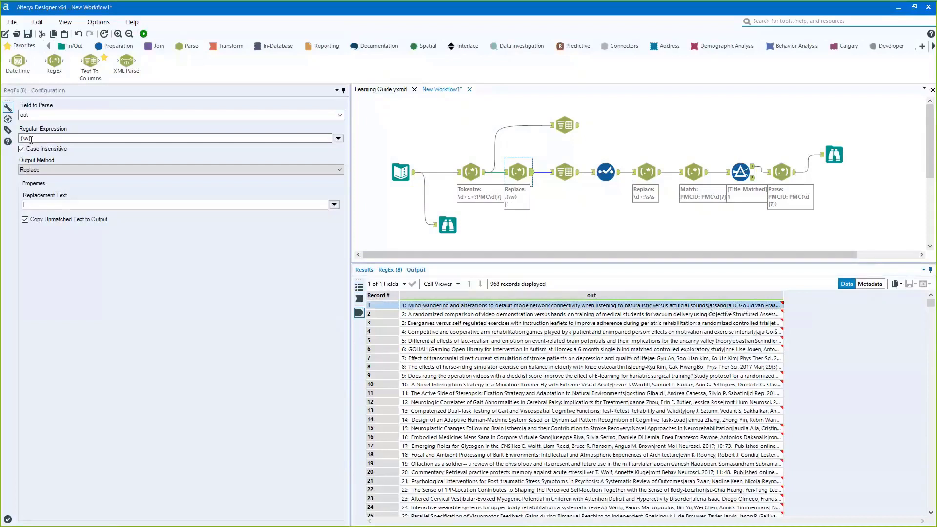
- Add the first marked group to the replacement text so it reads |$1, and run the workflow
left_click(25, 139)
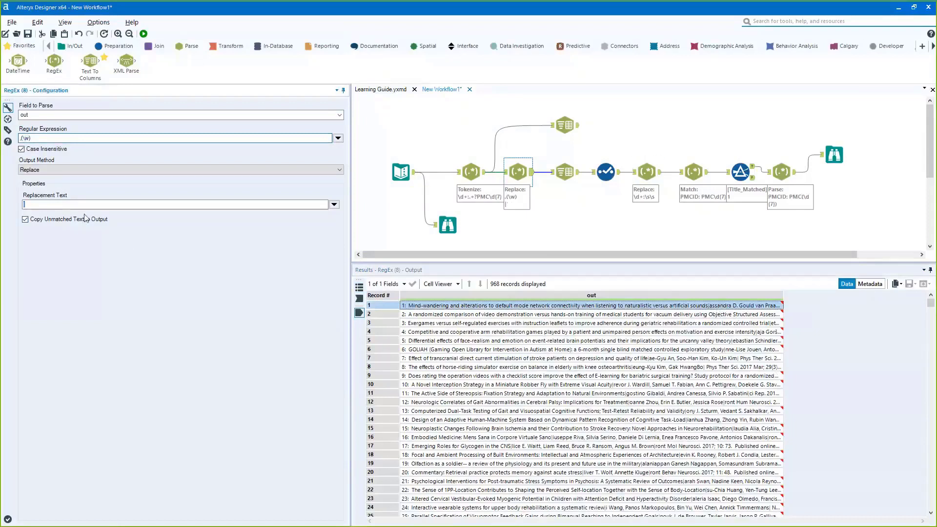
left_click(68, 205)
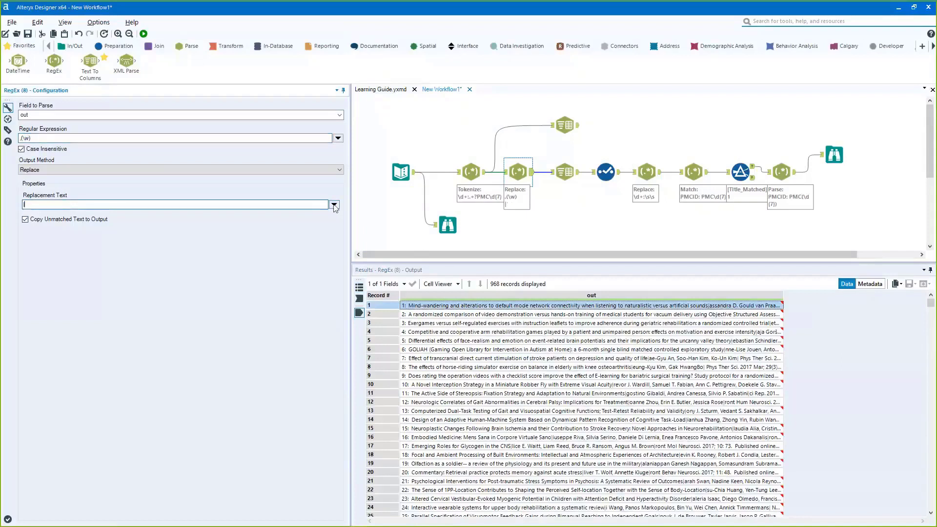
left_click(334, 205)
left_click(376, 216)
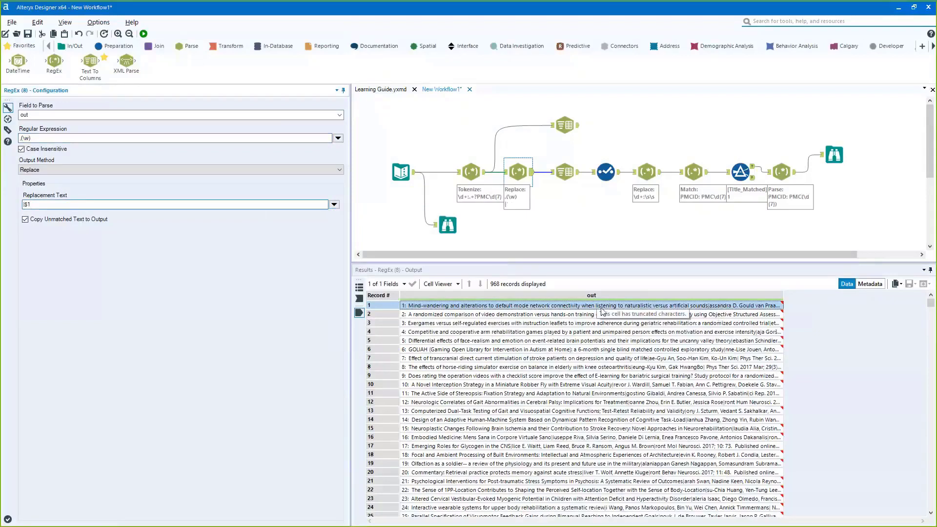
key("ctrl+r")
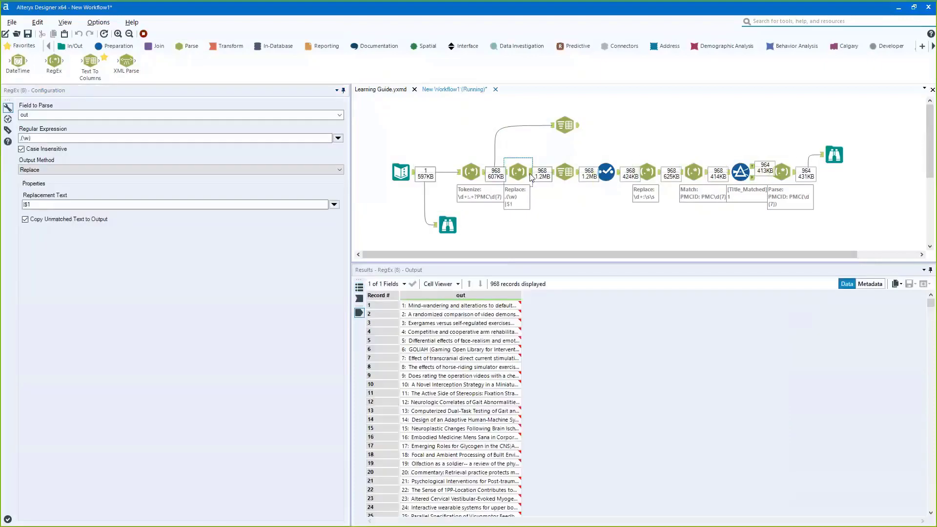
- Show record 1's full output text, highlight the first letter following the pipe, and compare it with the regular expression
left_click(507, 306)
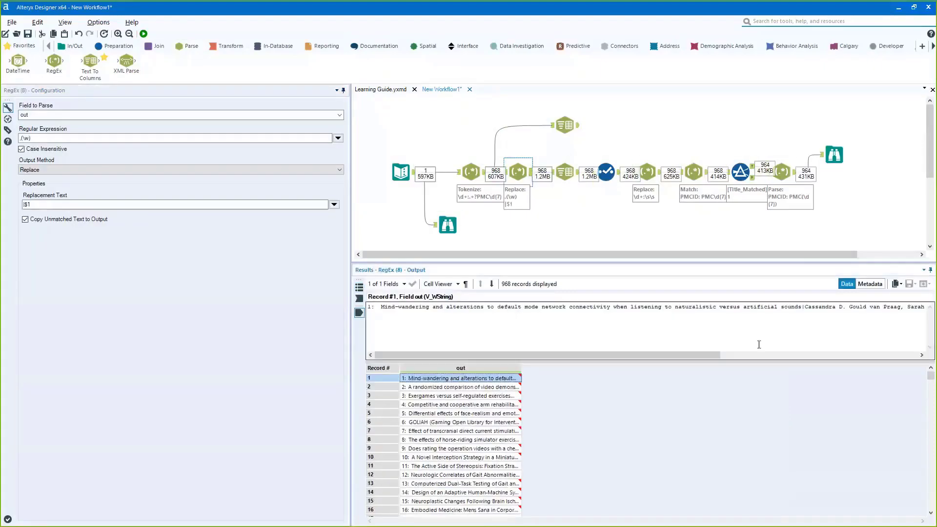
left_click_drag(806, 309, 810, 308)
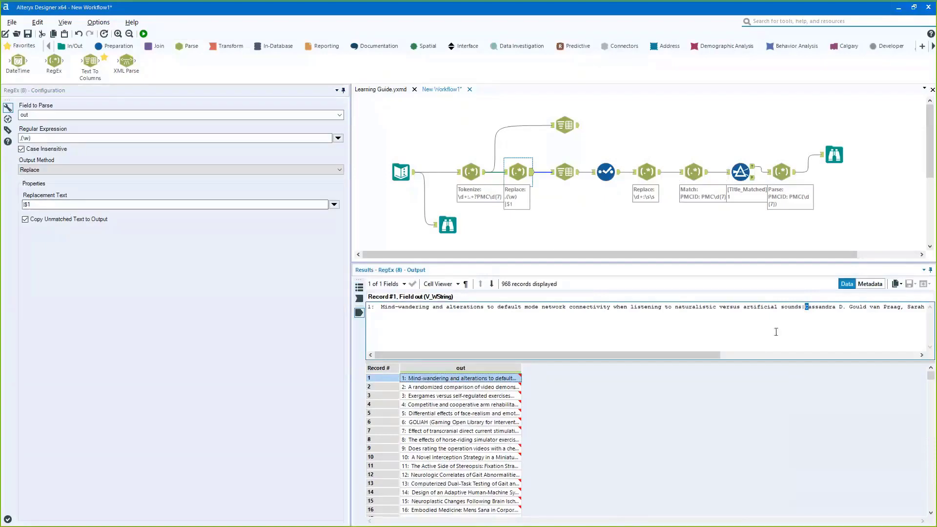
left_click(21, 138)
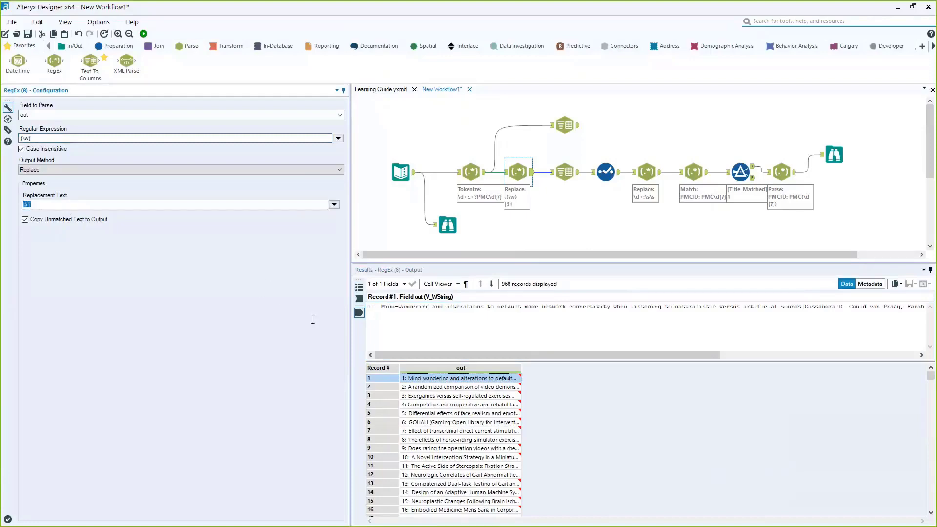
- Set the delimiter to a comma in the Text To Columns tool that follows the first Replace RegEx tool
left_click(565, 171)
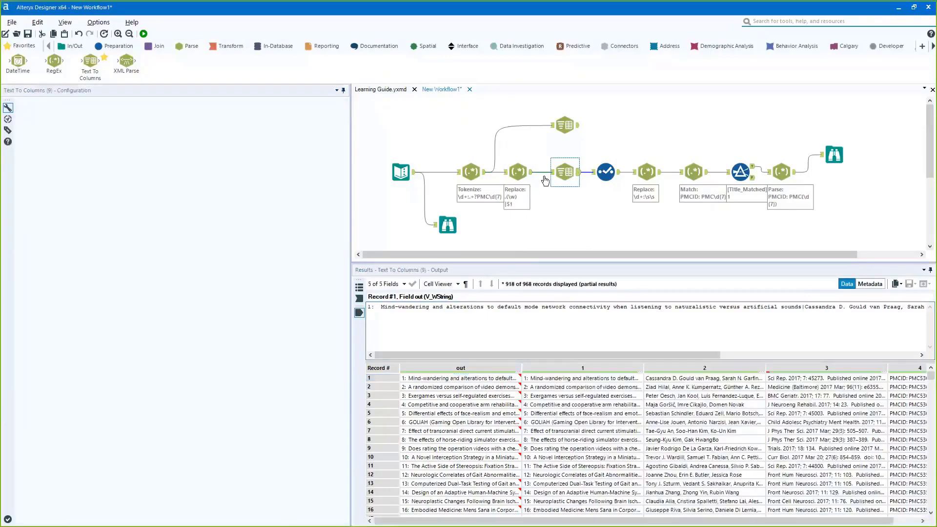
left_click(291, 146)
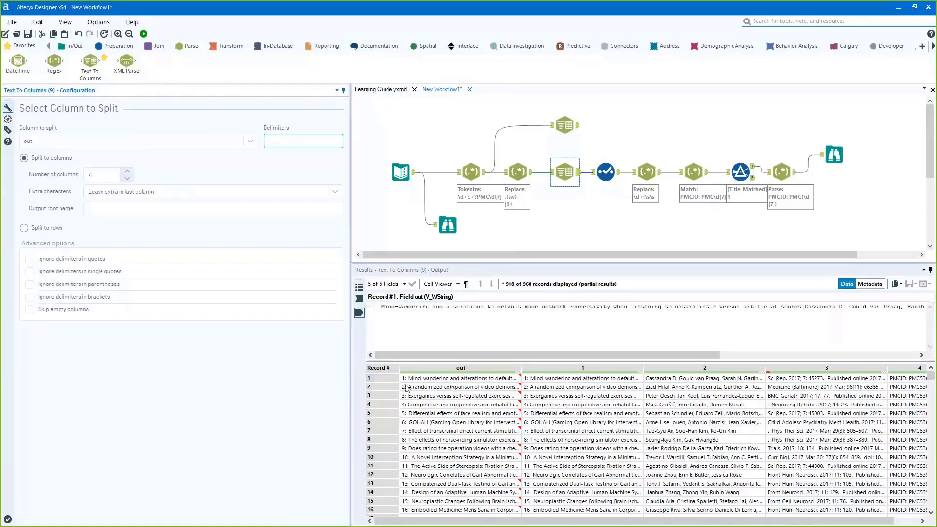
type(",")
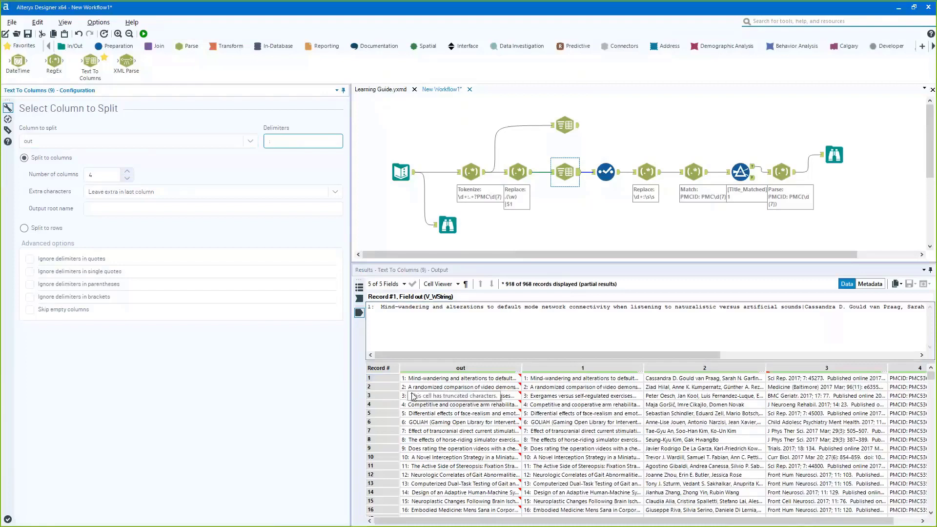